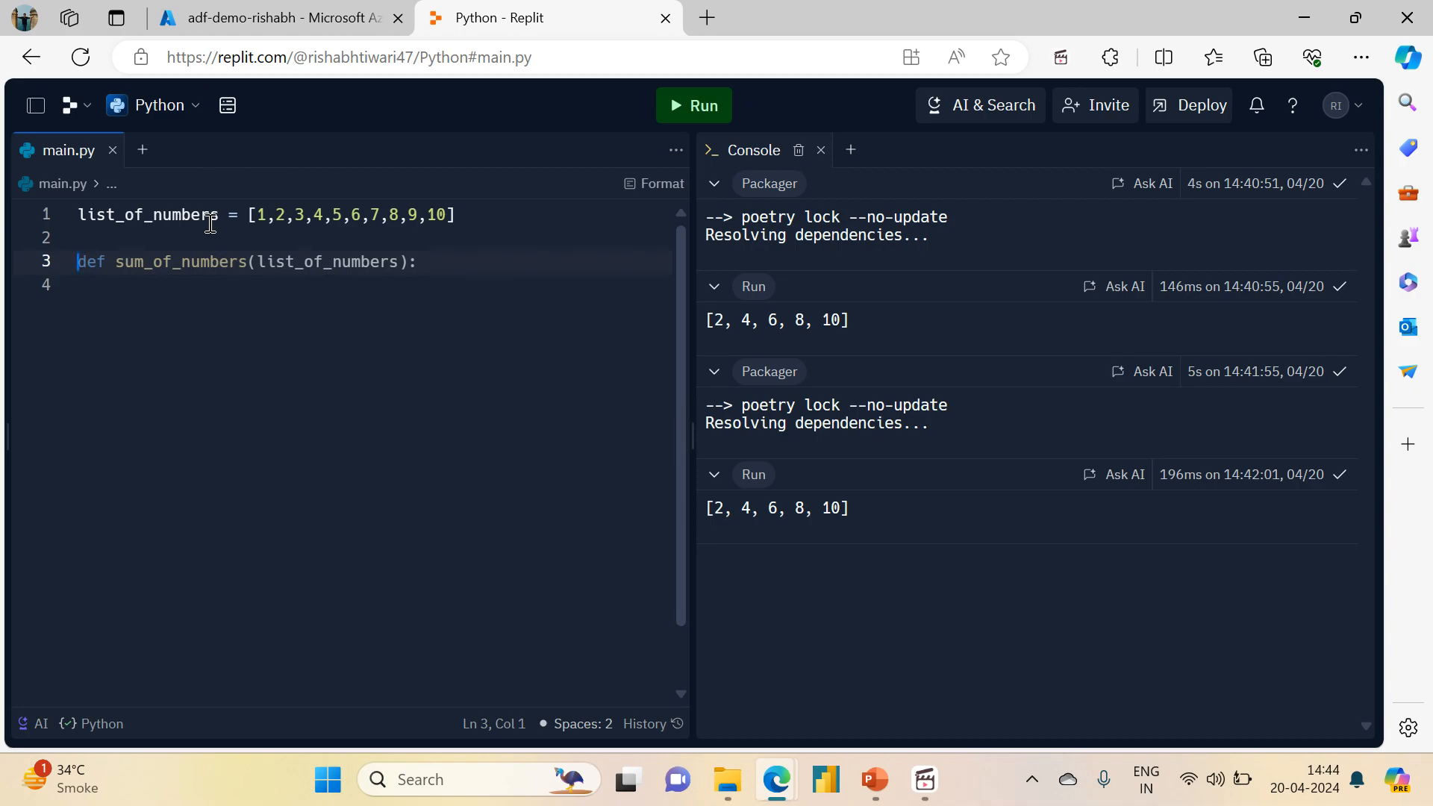
{"action": "type", "text": "if"}
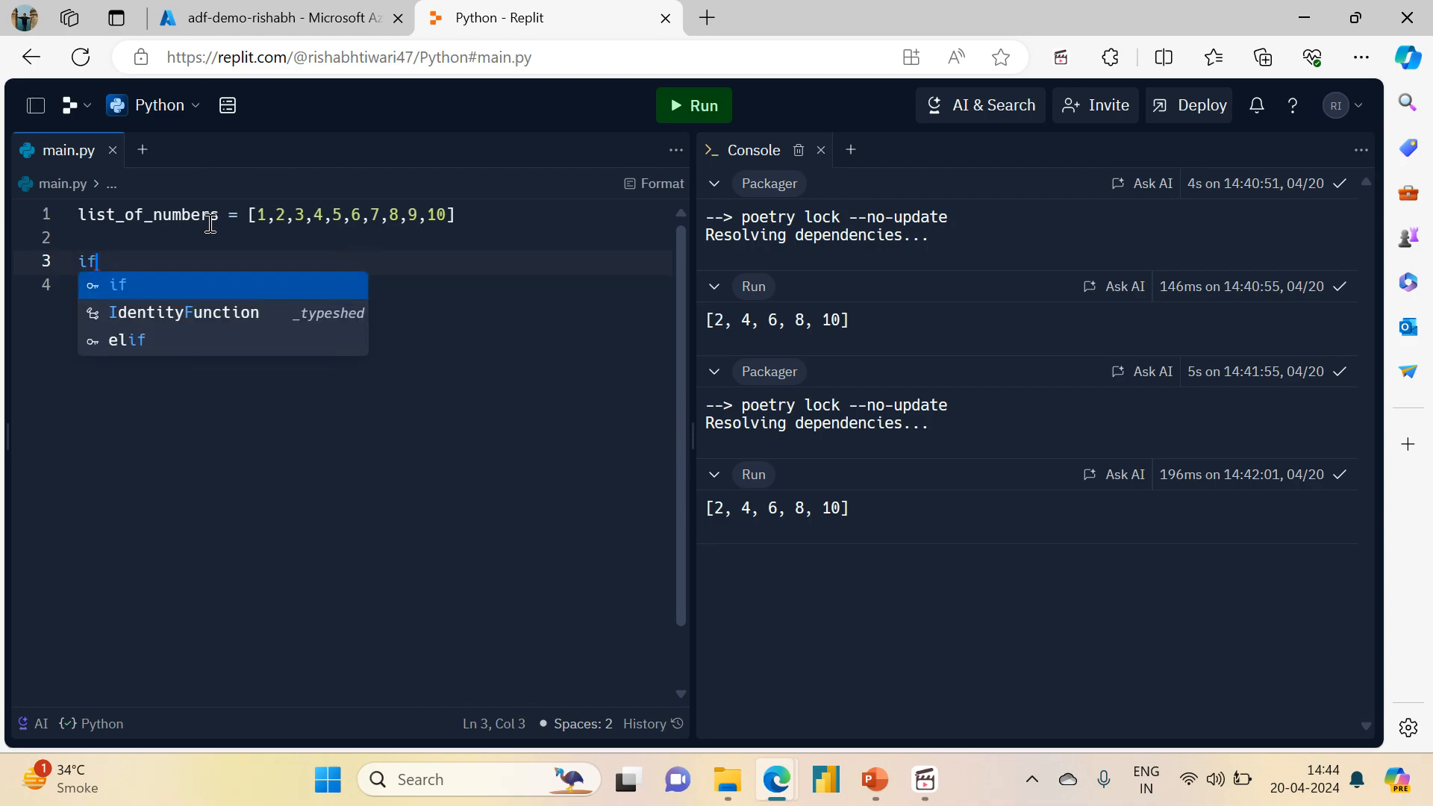
{"action": "type", "text": " ("}
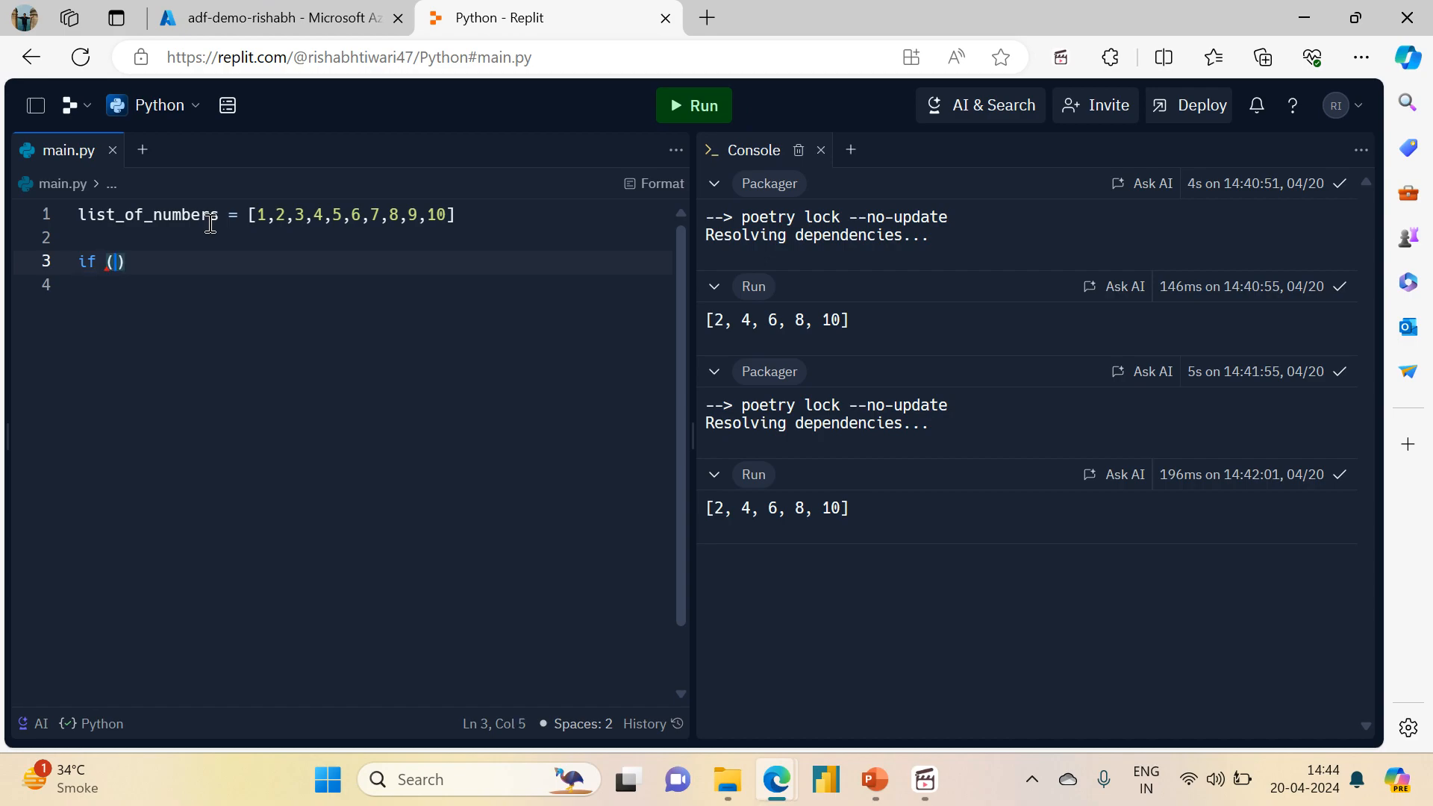
{"action": "key", "text": "BackSpace"}
{"action": "key", "text": "BackSpace"}
{"action": "key", "text": "BackSpace"}
{"action": "key", "text": "BackSpace"}
{"action": "key", "text": "BackSpace"}
Add a for loop on line 3 of main.py that iterates i over list_of_numbers
{"action": "type", "text": "for "}
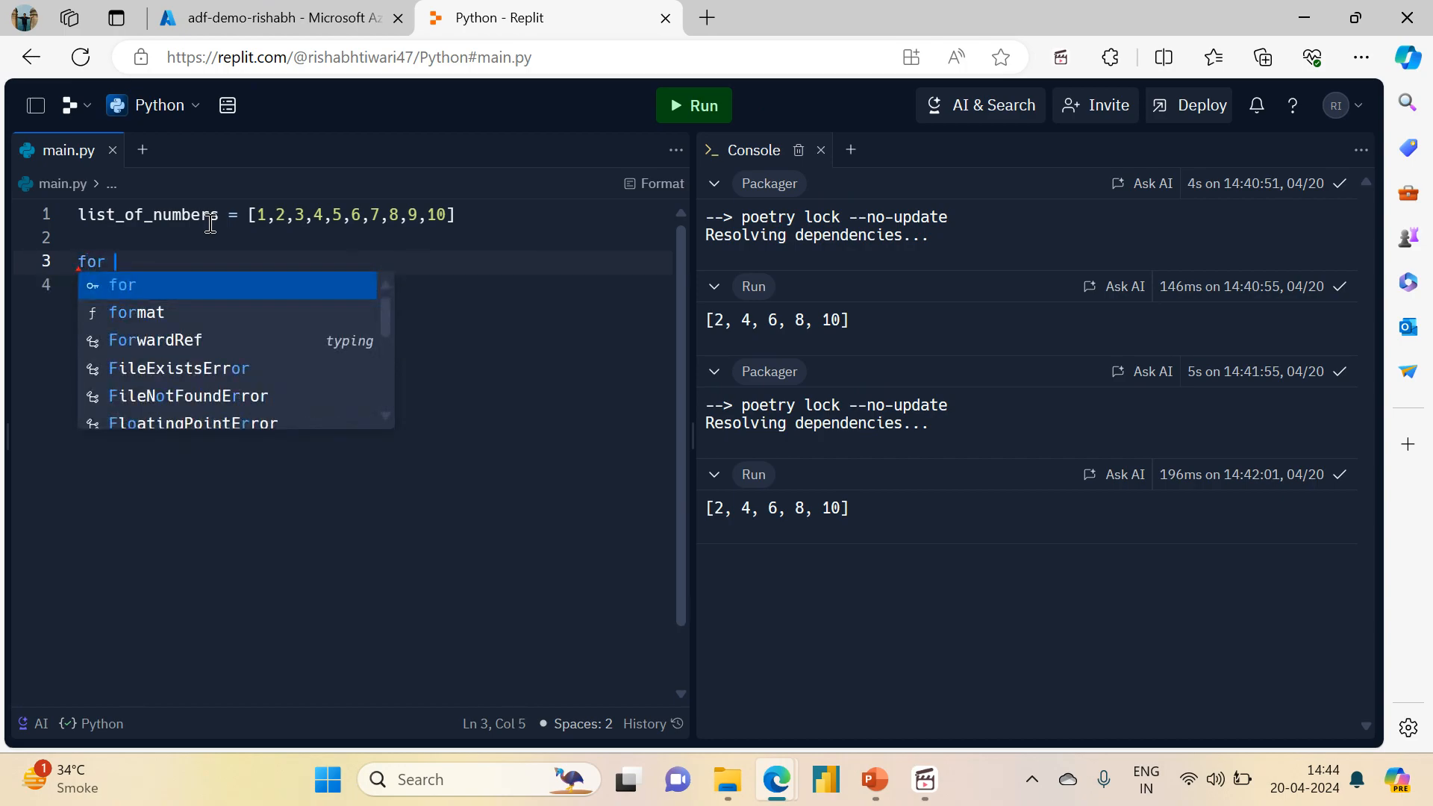
{"action": "type", "text": "i in list_"}
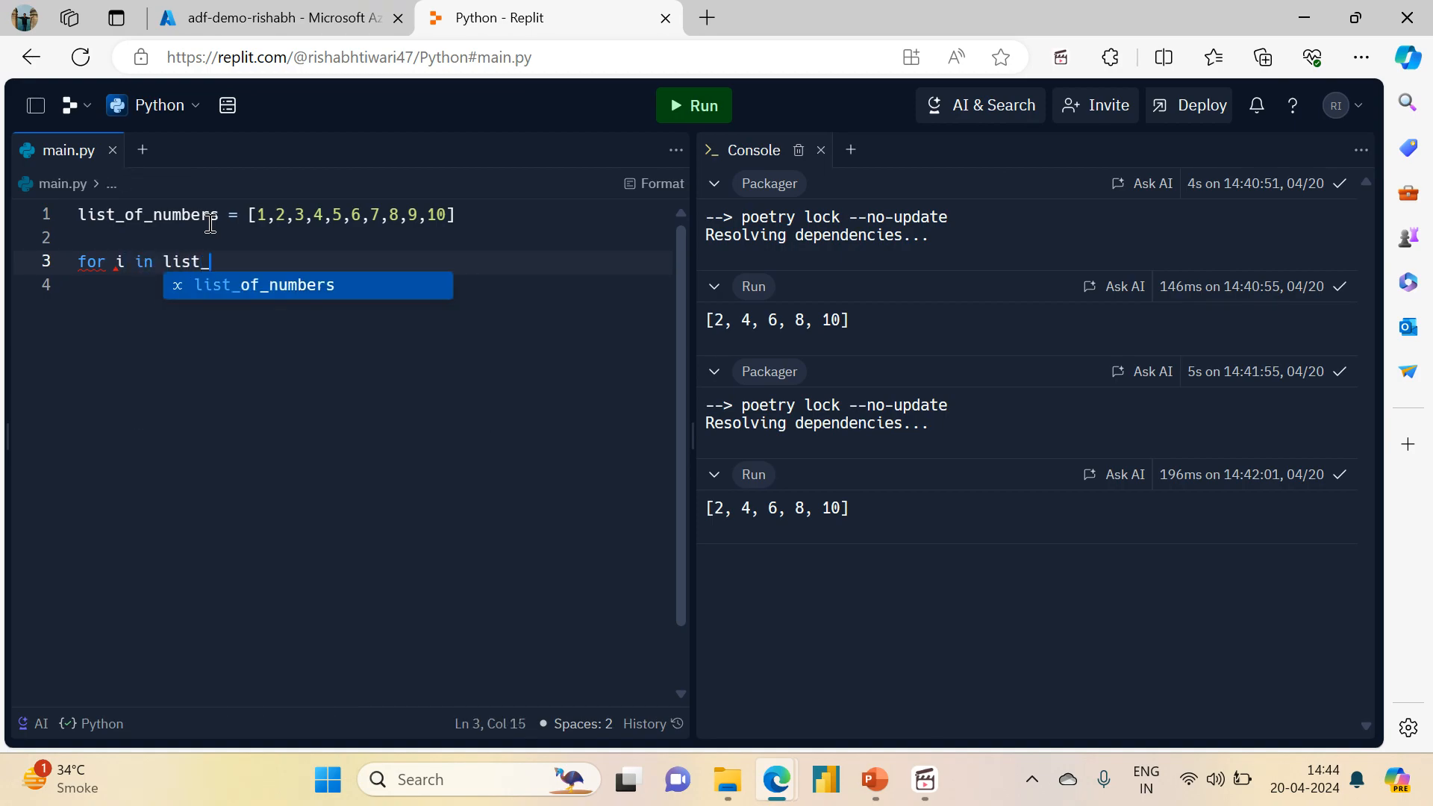
{"action": "key", "text": "Tab"}
{"action": "type", "text": ":"}
{"action": "key", "text": "Return"}
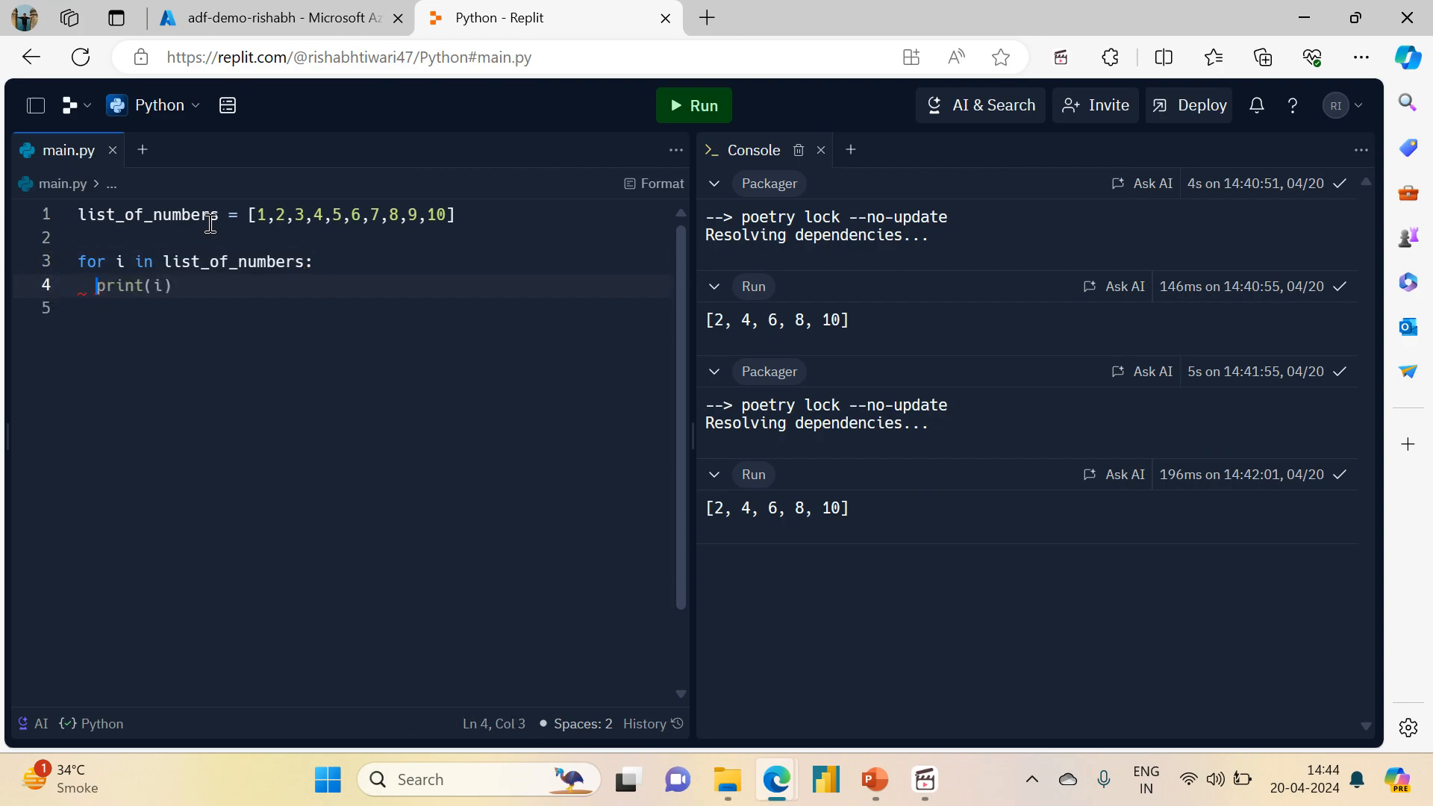
Inside the loop, add the condition if i % 2 == 0: with the statement print(f"{i} is even")
{"action": "type", "text": "if i % 2 == 0"}
{"action": "key", "text": "Tab"}
{"action": "type", "text": ":"}
{"action": "key", "text": "Return"}
{"action": "type", "text": "print()"}
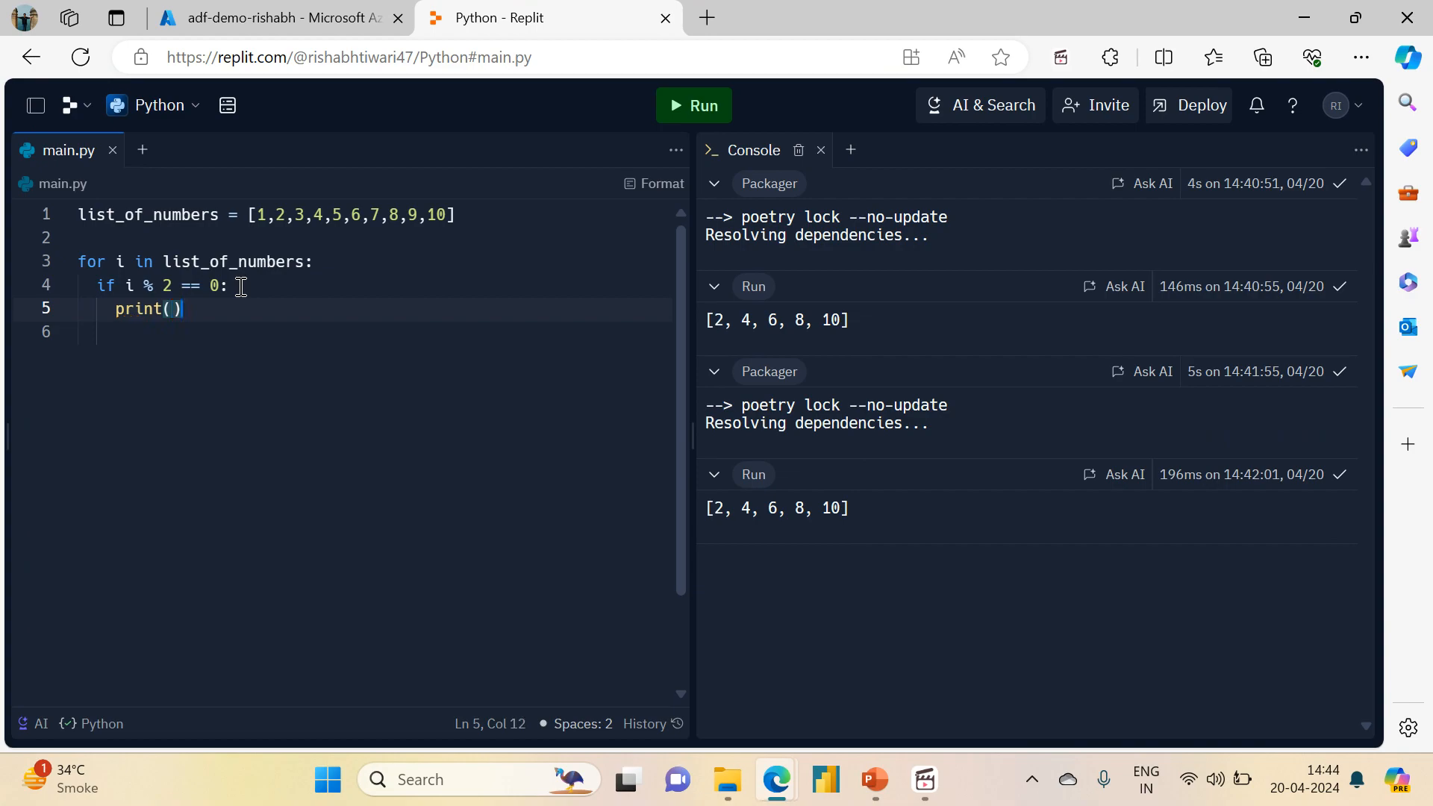
{"action": "type", "text": "f\""}
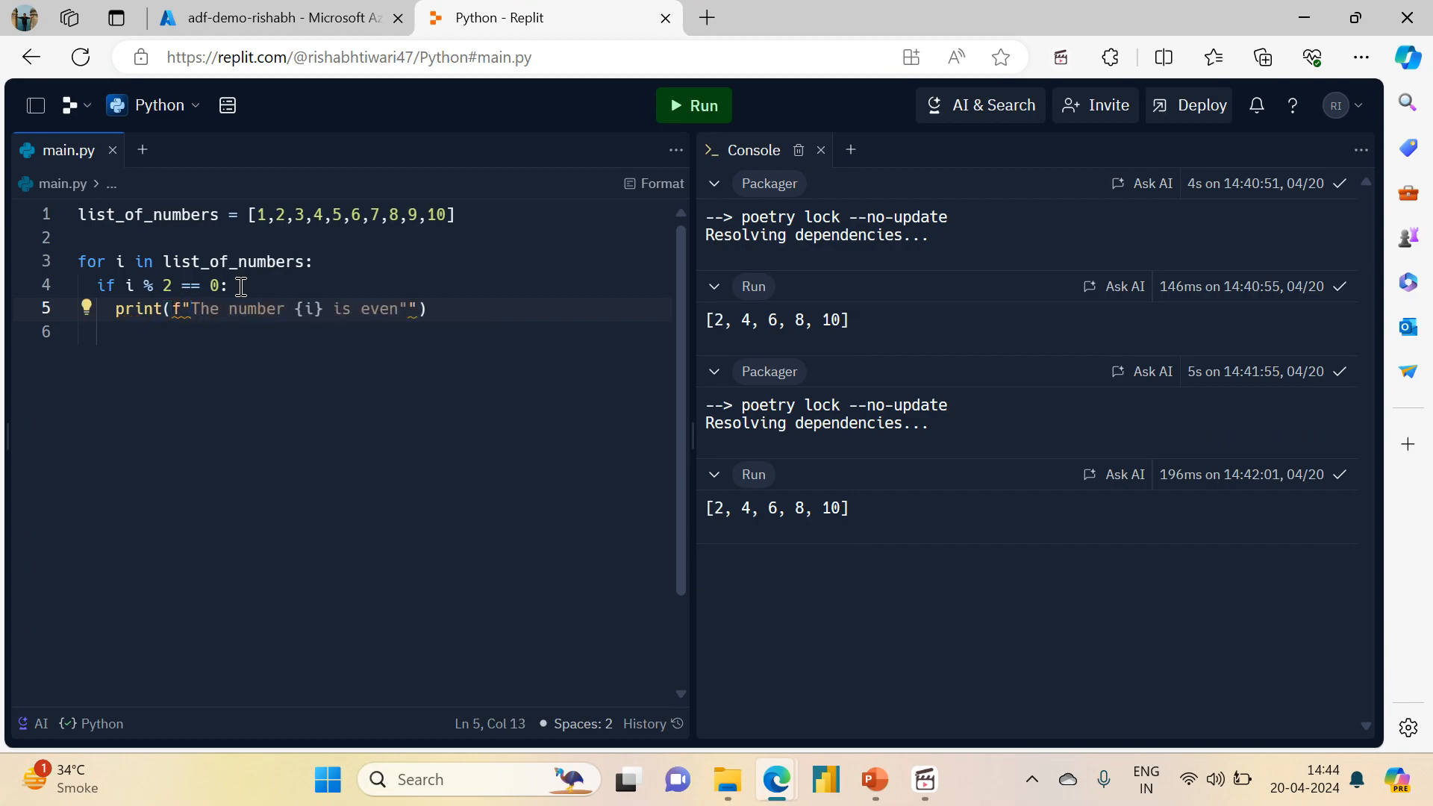
{"action": "type", "text": "{i"}
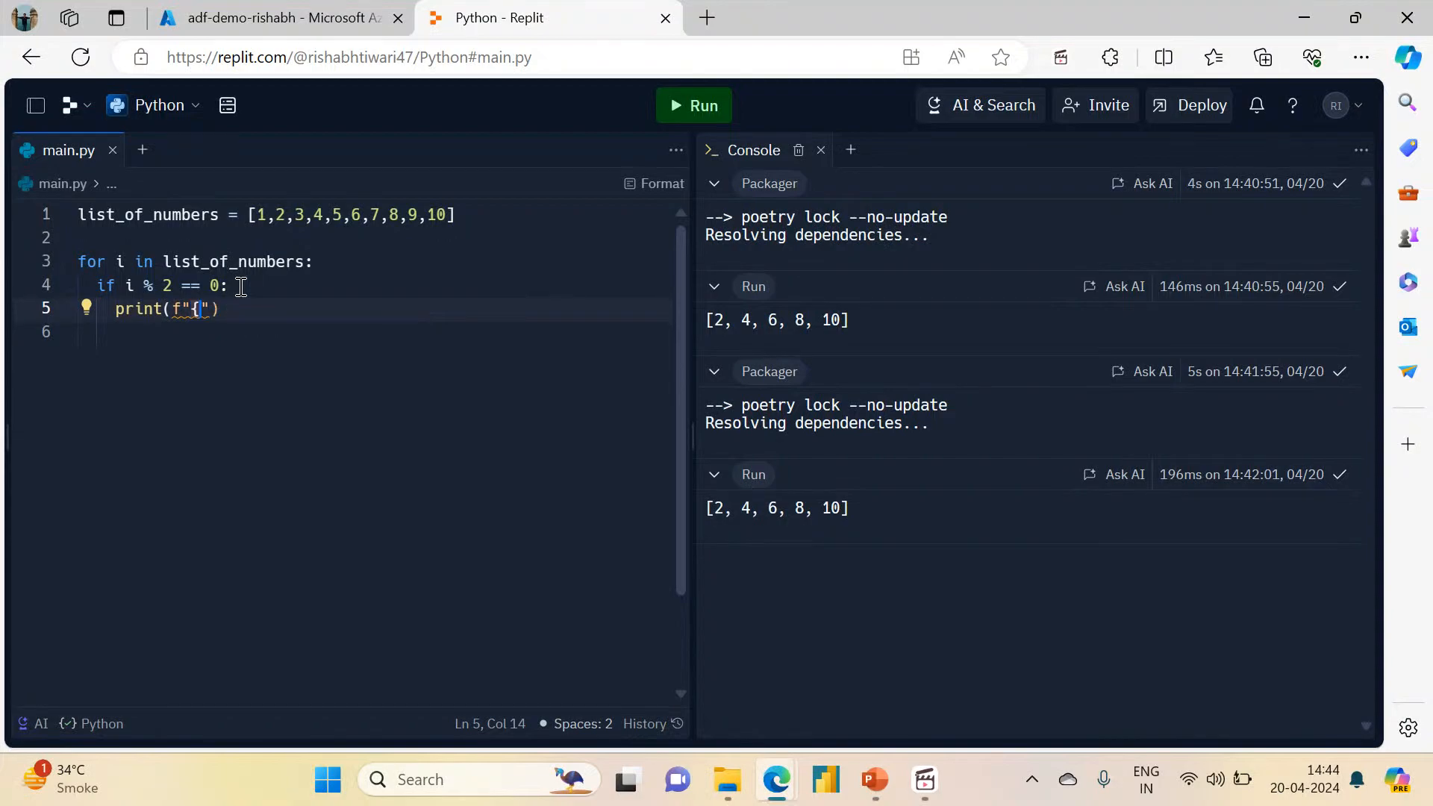
{"action": "type", "text": "} is even"}
{"action": "key", "text": "Down"}
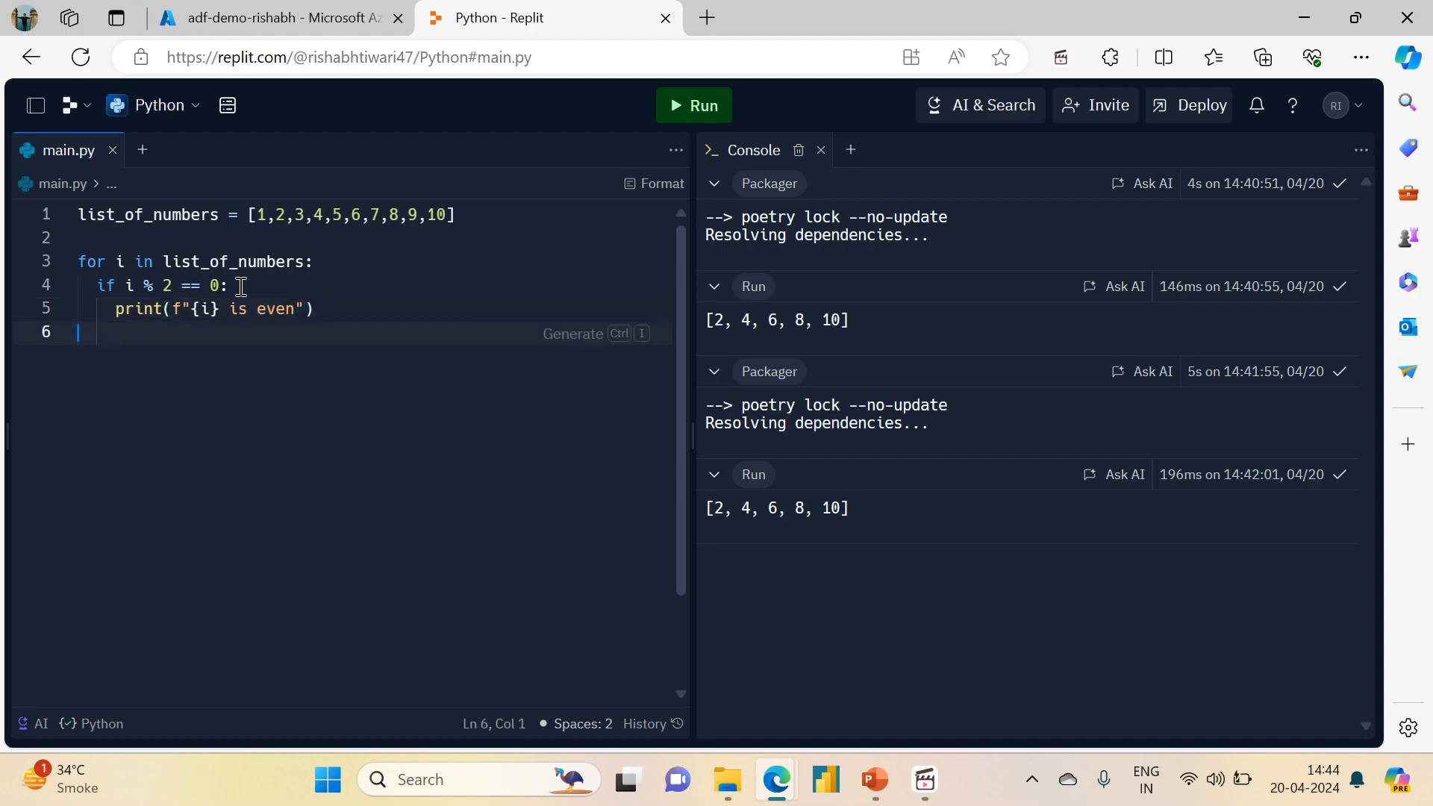
Add an else: branch to the even check containing print(f"{i} is odd")
{"action": "key", "text": "Tab"}
{"action": "type", "text": "else:"}
{"action": "key", "text": "Return"}
{"action": "type", "text": "print(f"}
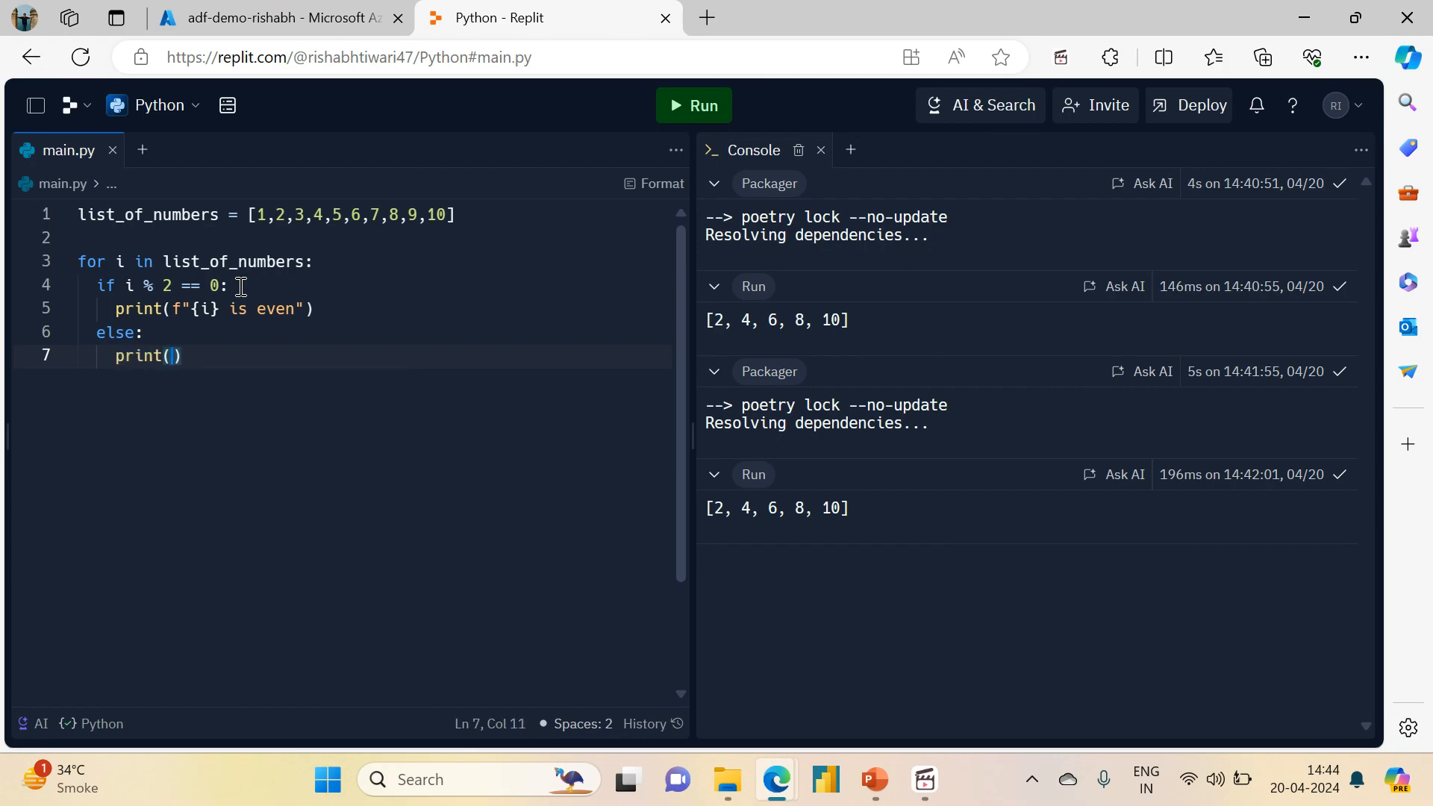
{"action": "type", "text": "\"{}"}
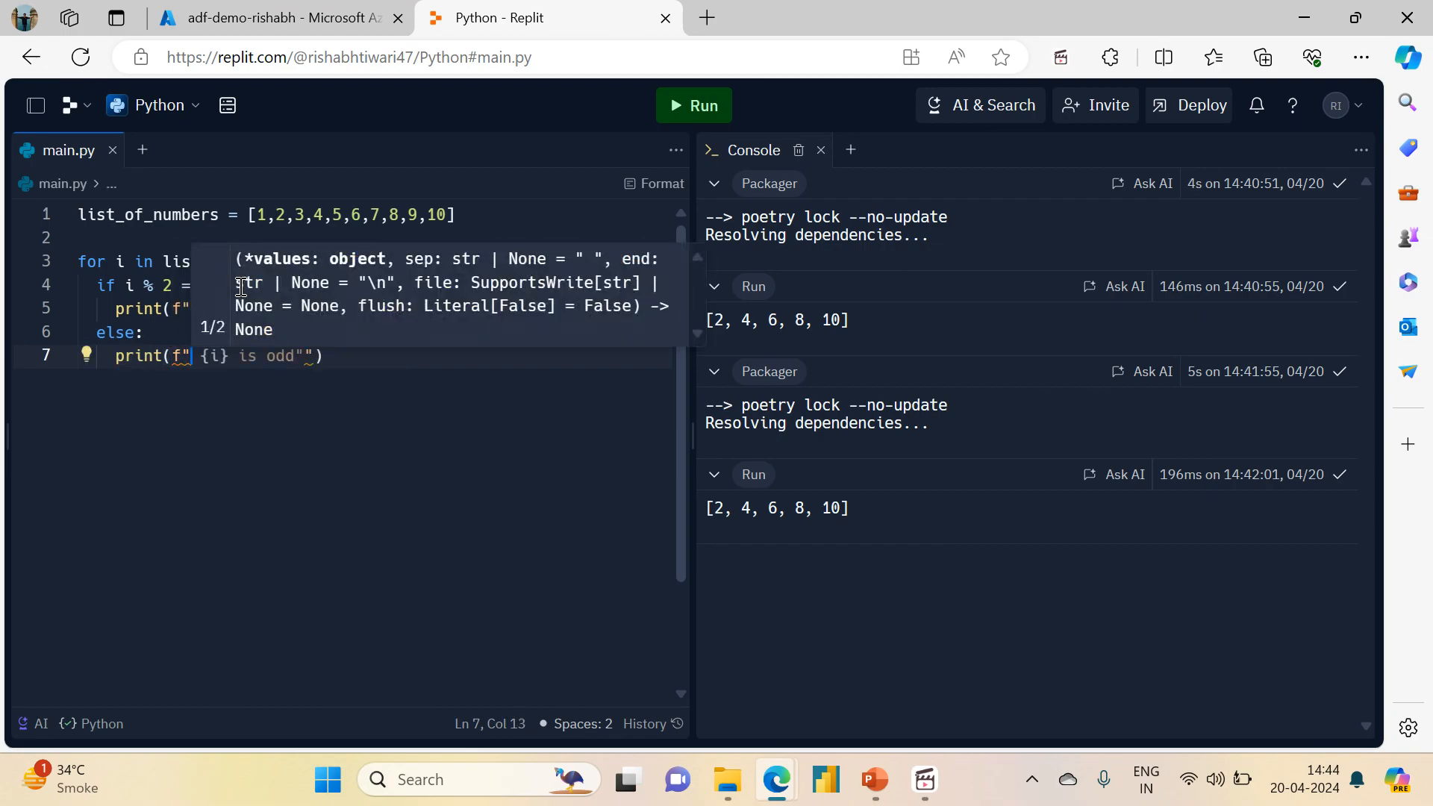
{"action": "type", "text": "i} is "}
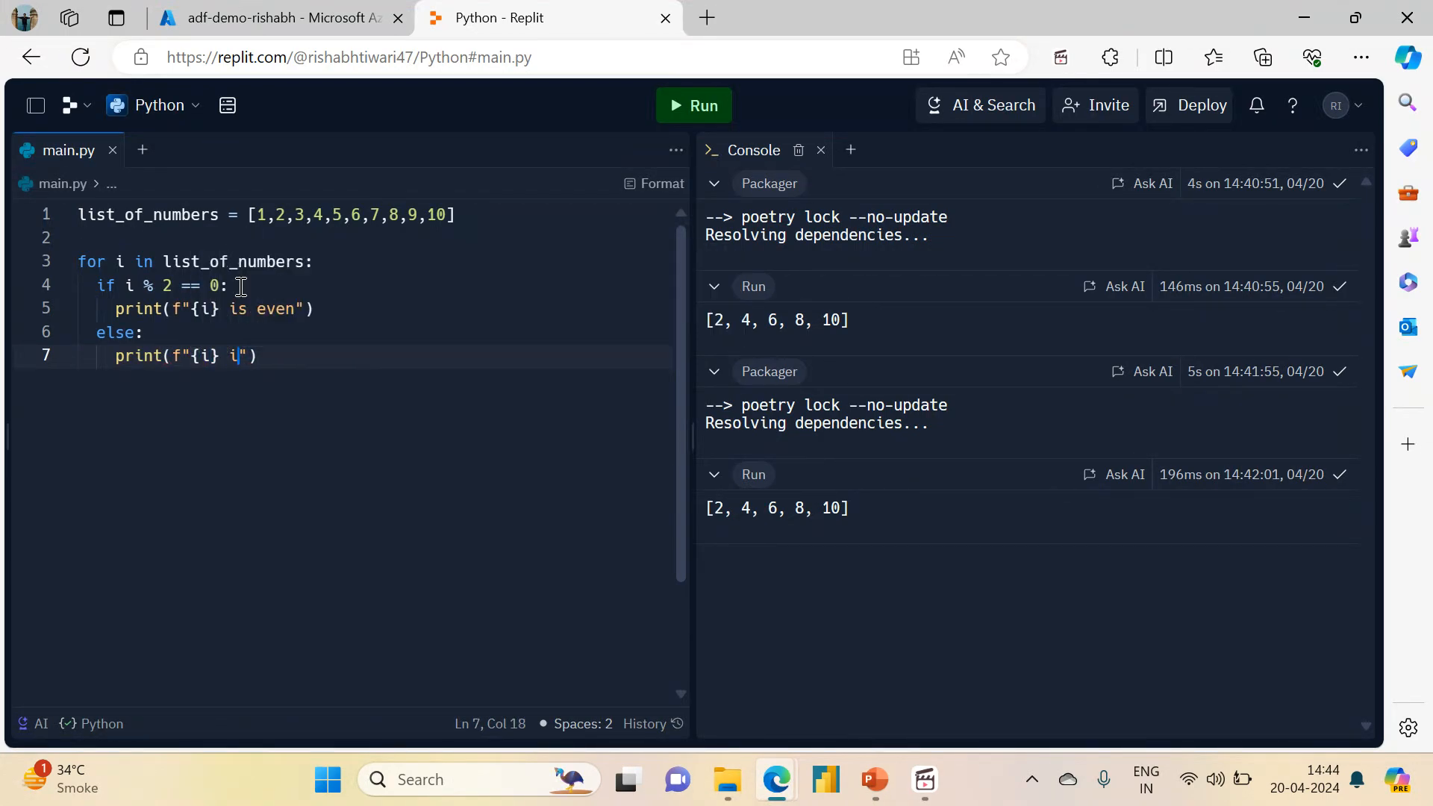
{"action": "type", "text": "pff"}
{"action": "key", "text": "BackSpace"}
{"action": "key", "text": "BackSpace"}
{"action": "key", "text": "BackSpace"}
{"action": "type", "text": "off"}
{"action": "key", "text": "BackSpace"}
{"action": "key", "text": "BackSpace"}
{"action": "type", "text": "dd\""}
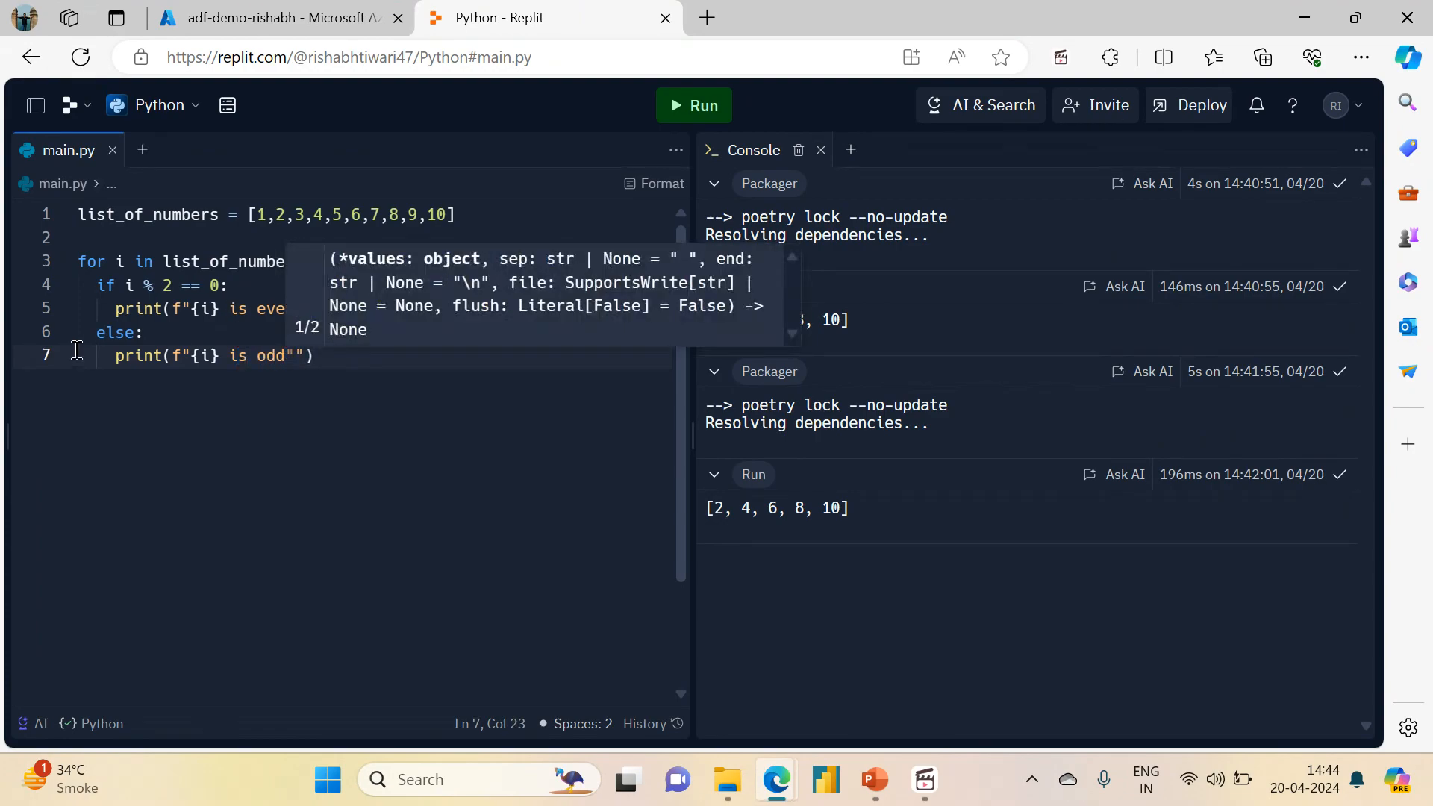
{"action": "key", "text": "Delete"}
{"action": "key", "text": "Right"}
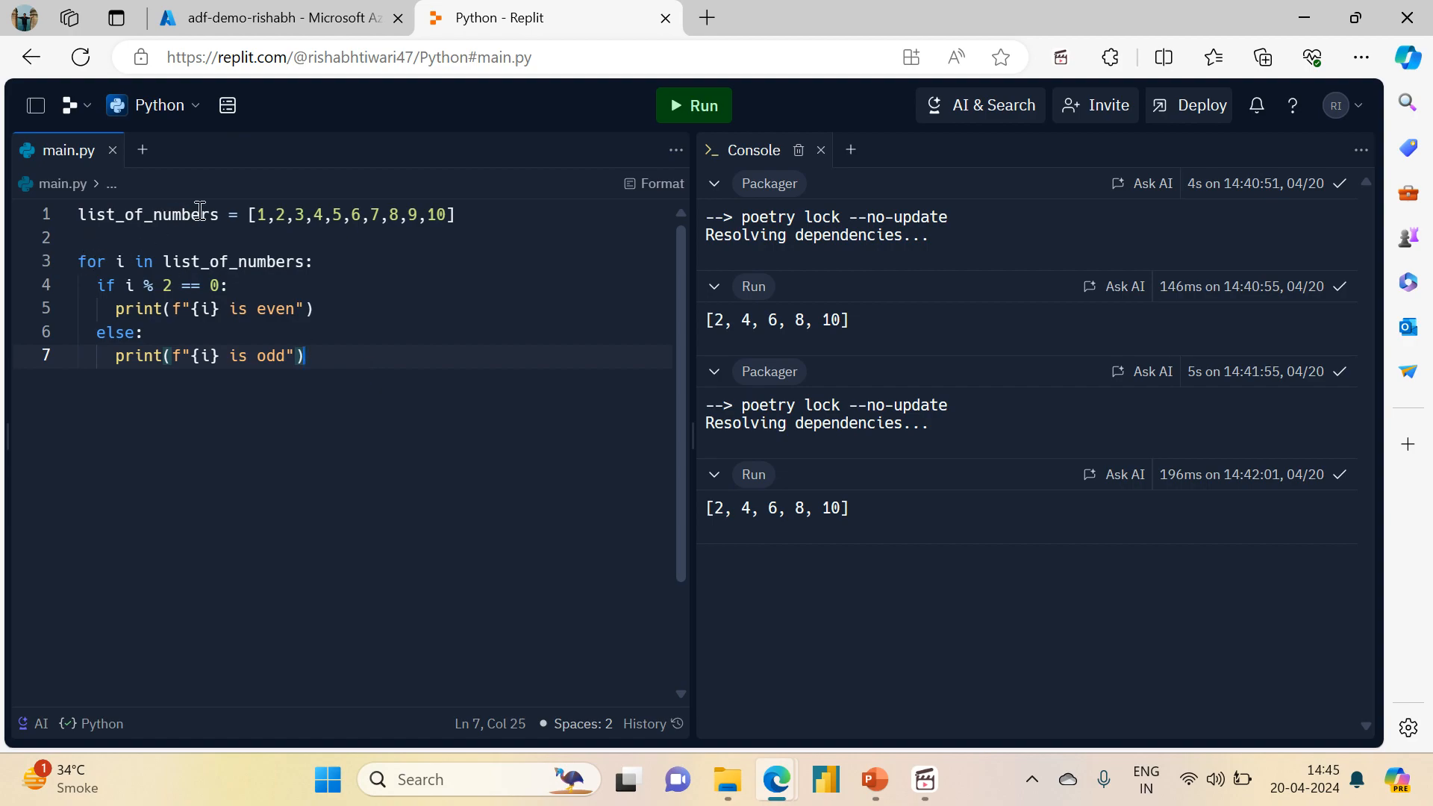
Examine the number list, the i % 2 == 0 condition and the print statements of both branches
{"action": "left_click_drag", "start_coordinate": [258, 215], "coordinate": [444, 213]}
{"action": "left_click_drag", "start_coordinate": [126, 285], "coordinate": [173, 289]}
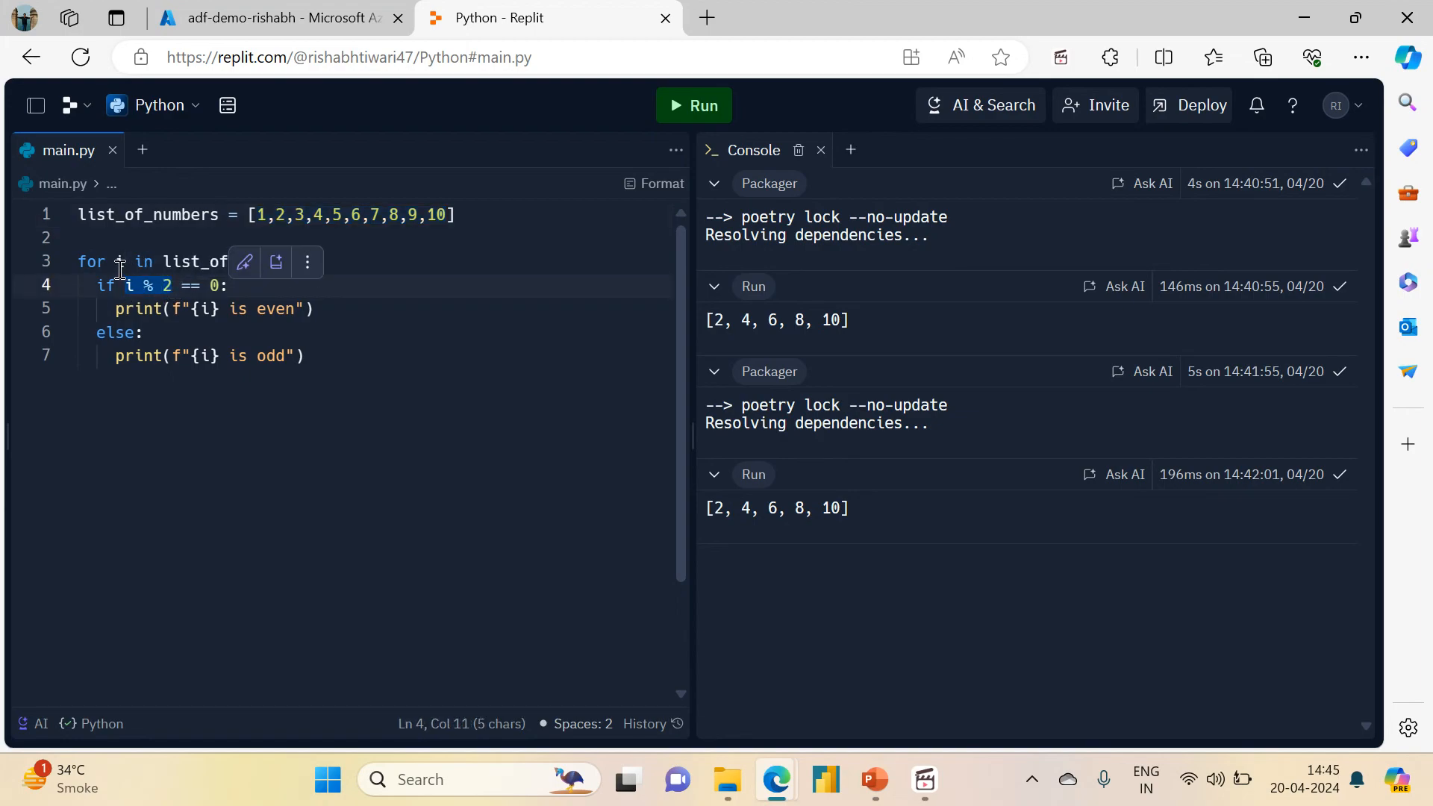
{"action": "mouse_move", "coordinate": [120, 266]}
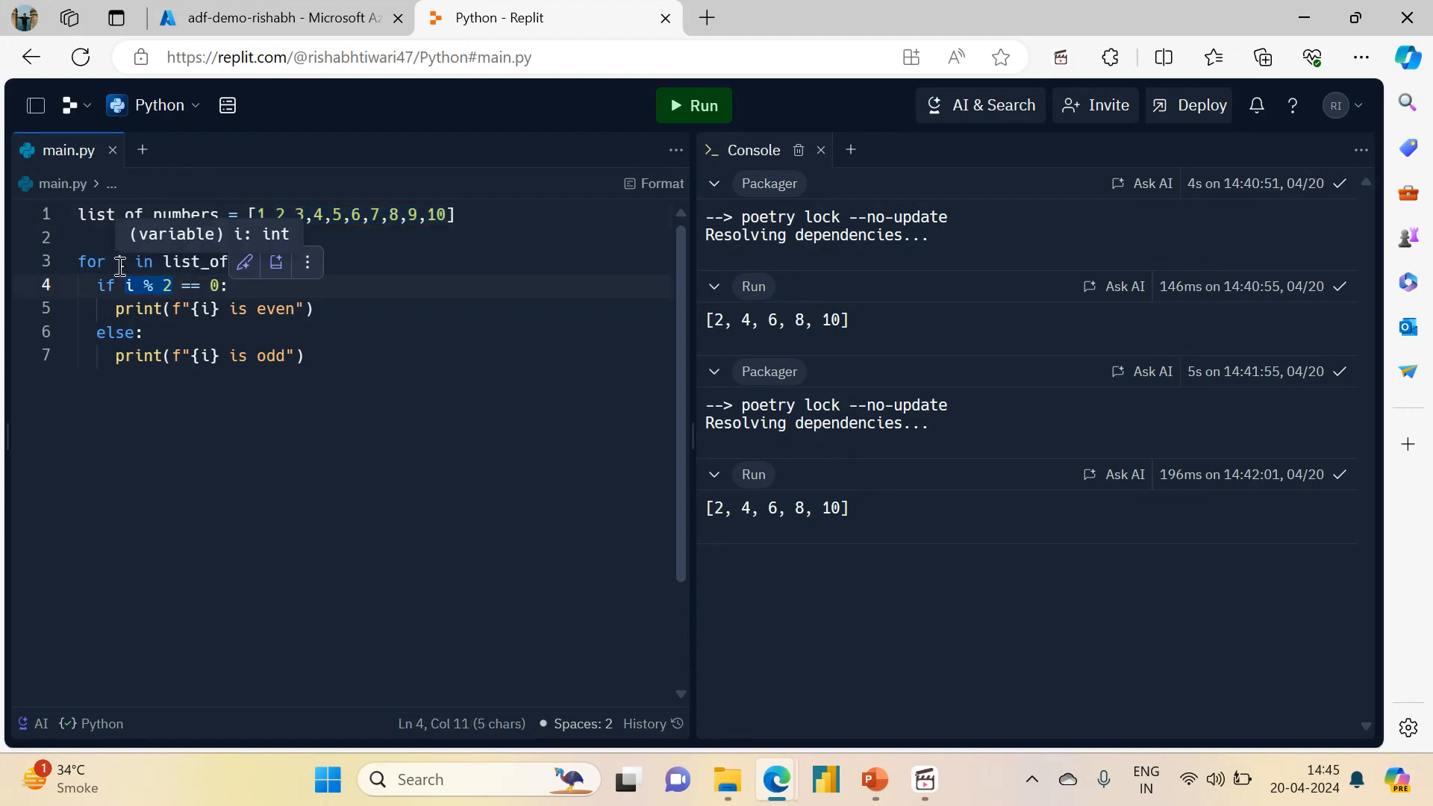
{"action": "left_click", "coordinate": [177, 286]}
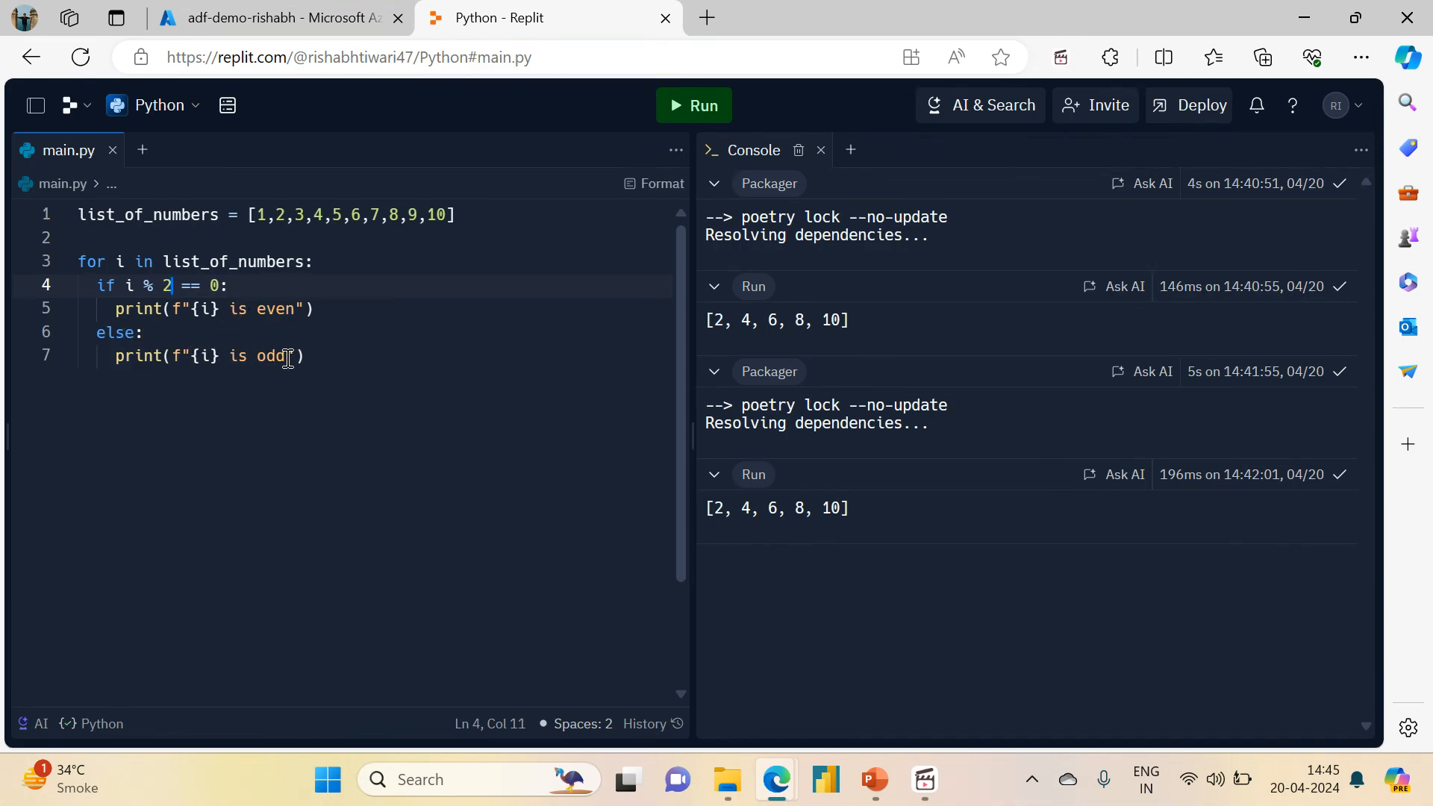
{"action": "left_click", "coordinate": [322, 365]}
{"action": "left_click_drag", "start_coordinate": [323, 366], "coordinate": [83, 291]}
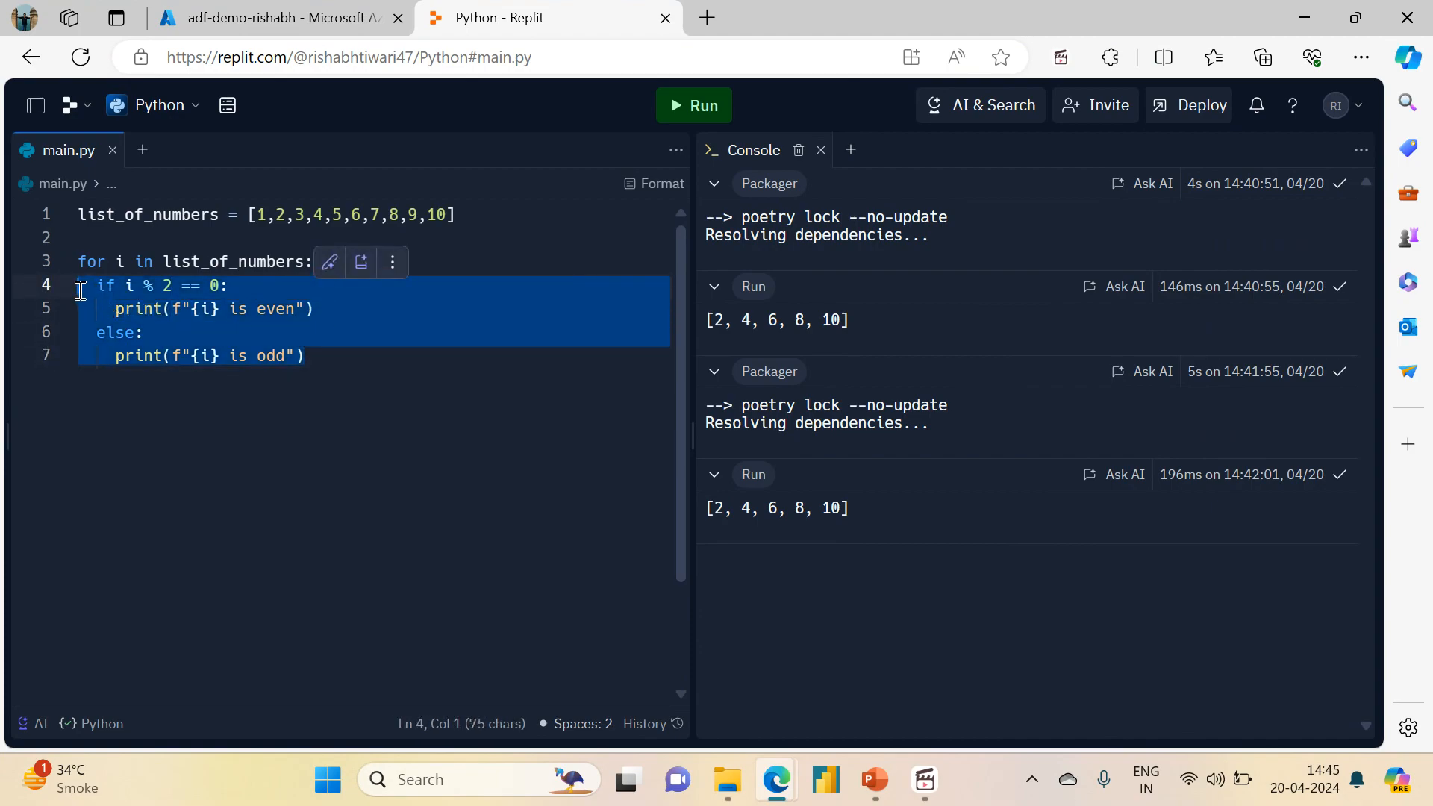
{"action": "left_click", "coordinate": [118, 288]}
{"action": "left_click_drag", "start_coordinate": [125, 288], "coordinate": [223, 286]}
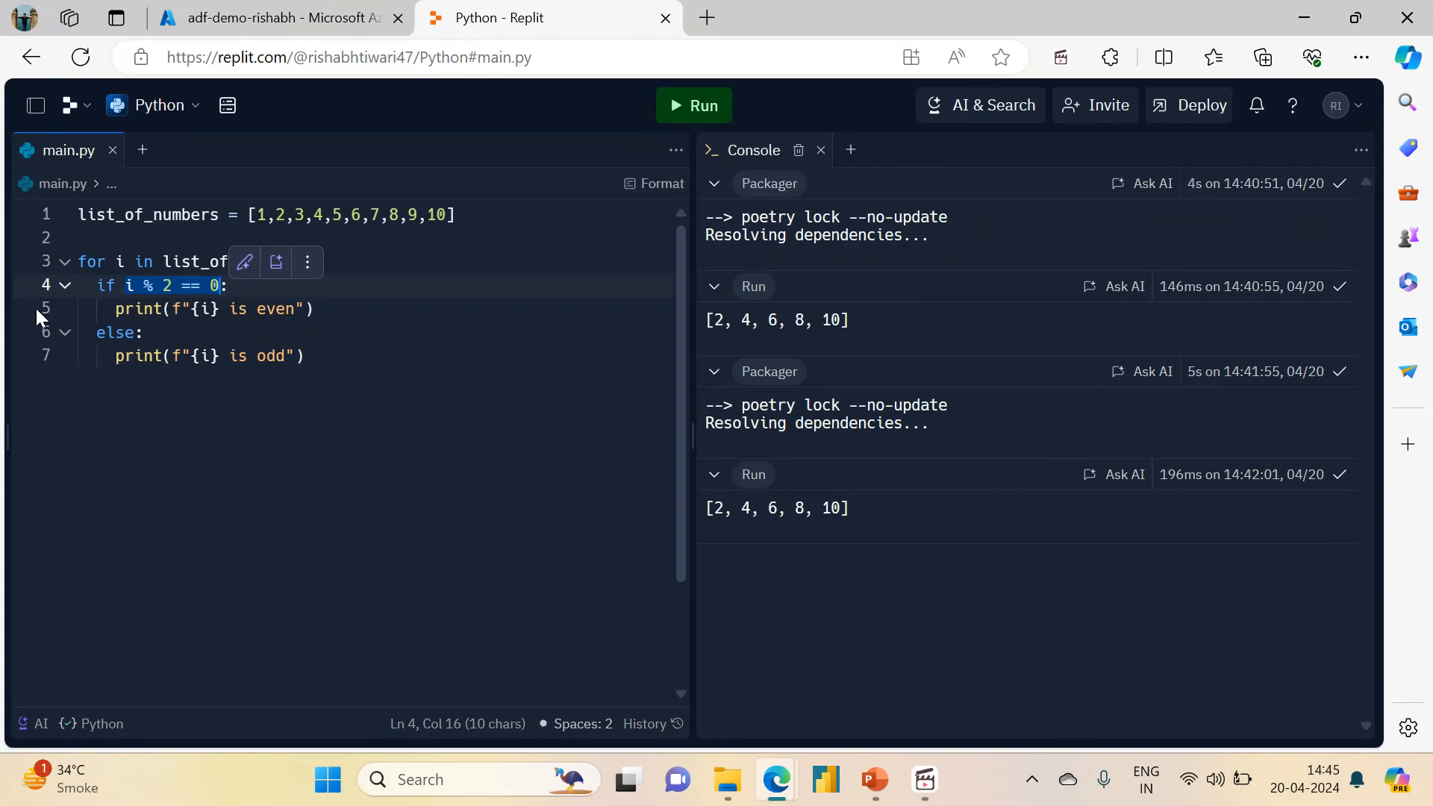
{"action": "left_click_drag", "start_coordinate": [117, 308], "coordinate": [323, 312]}
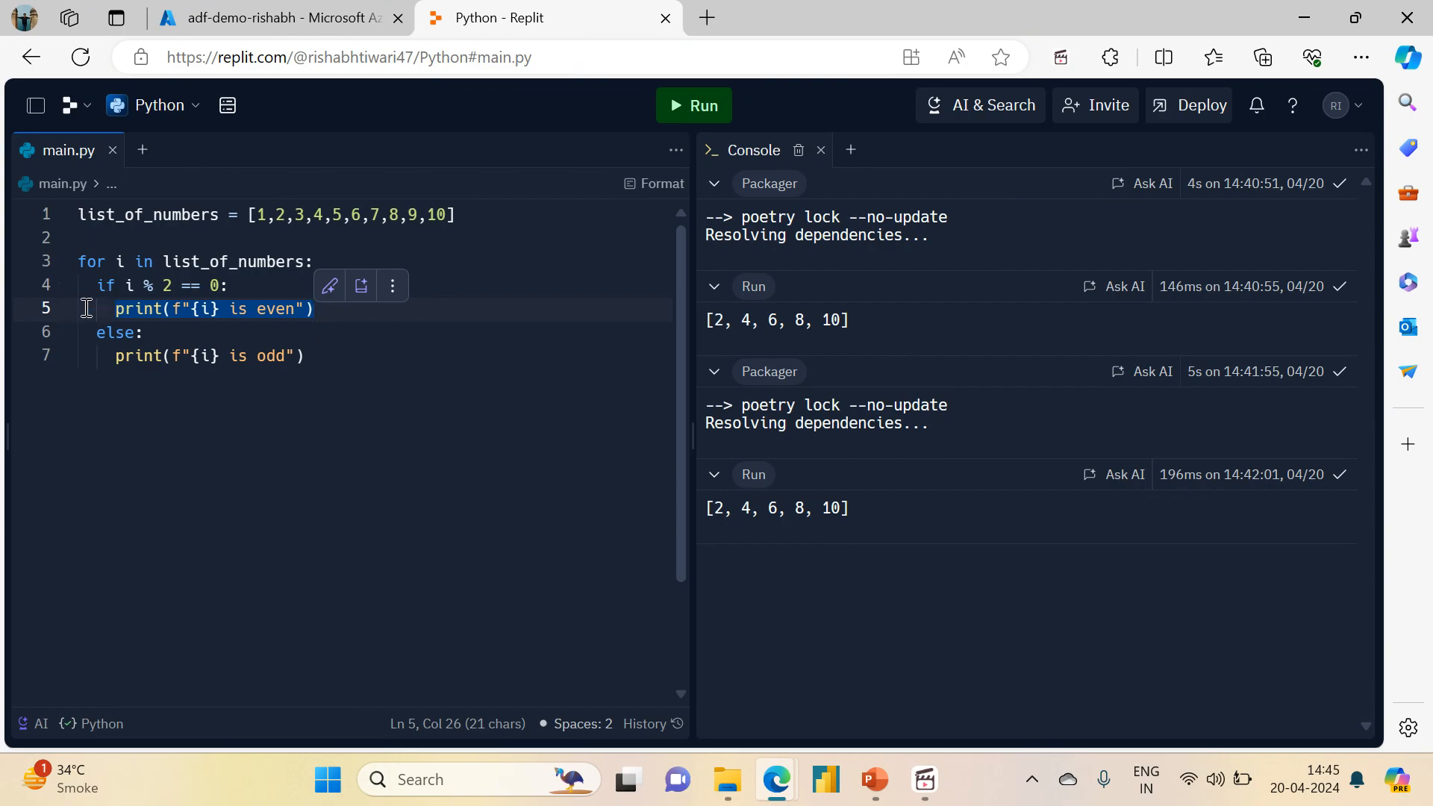
{"action": "left_click_drag", "start_coordinate": [116, 355], "coordinate": [343, 352]}
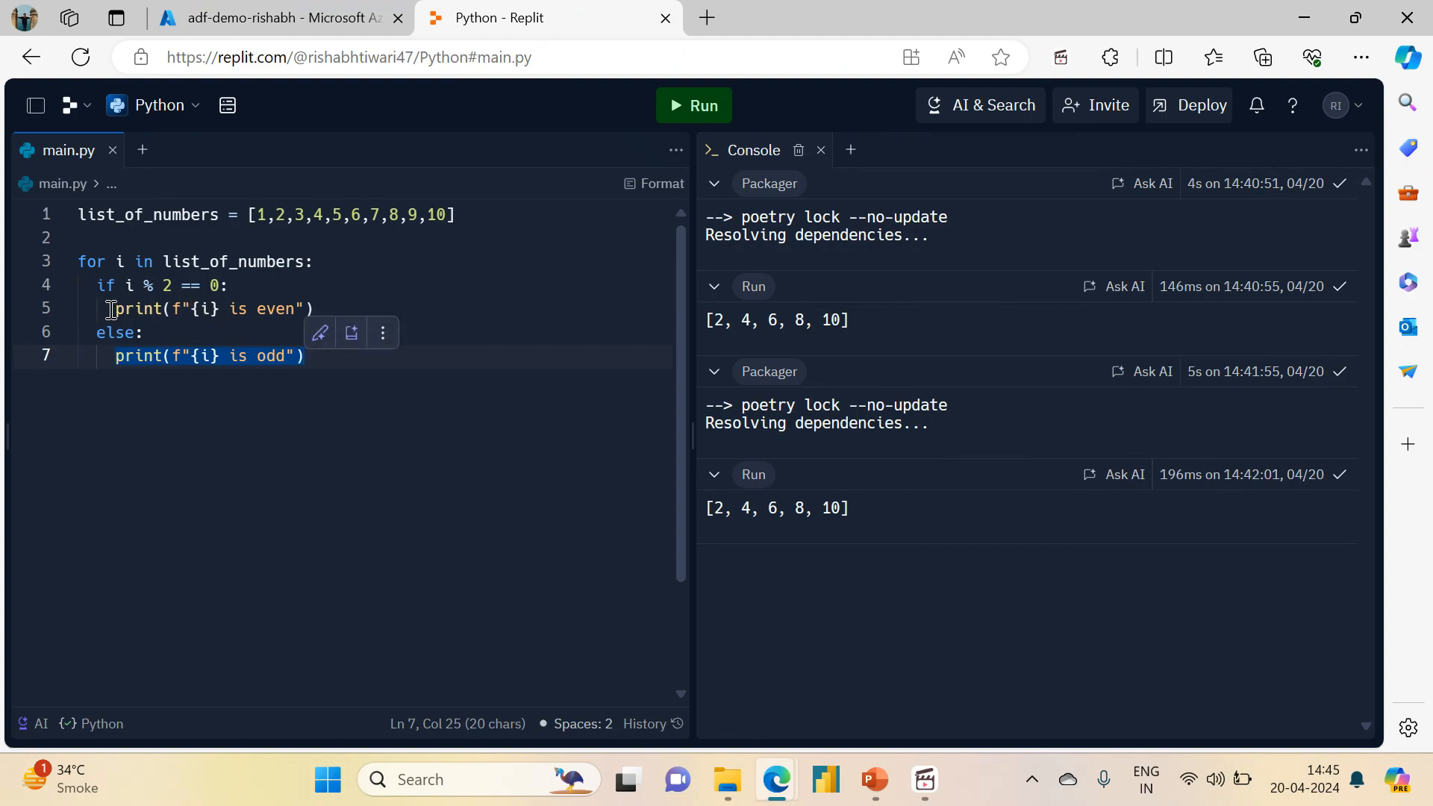
{"action": "left_click_drag", "start_coordinate": [111, 309], "coordinate": [320, 310]}
{"action": "left_click_drag", "start_coordinate": [230, 285], "coordinate": [129, 289]}
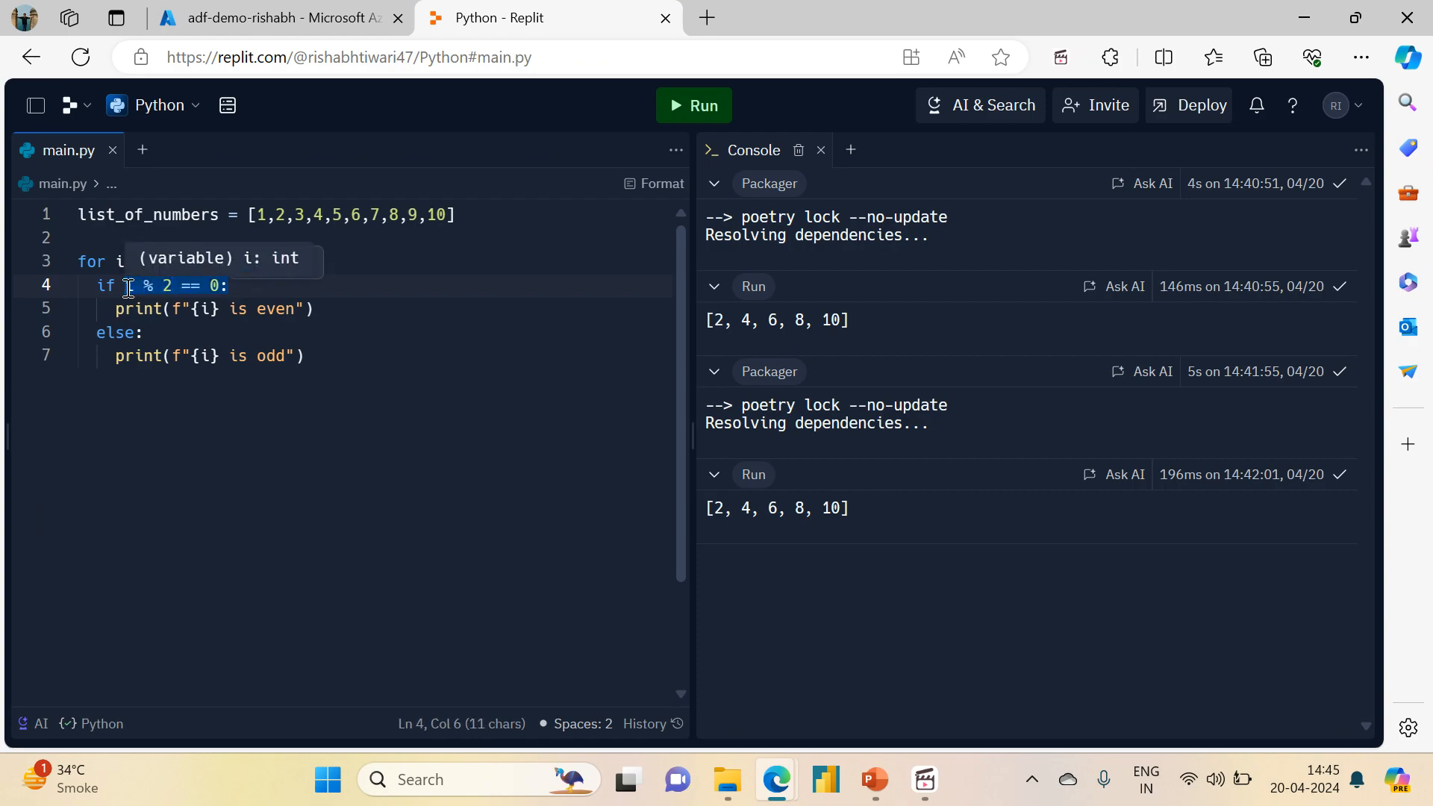
{"action": "left_click_drag", "start_coordinate": [329, 348], "coordinate": [80, 287]}
{"action": "left_click", "coordinate": [314, 368]}
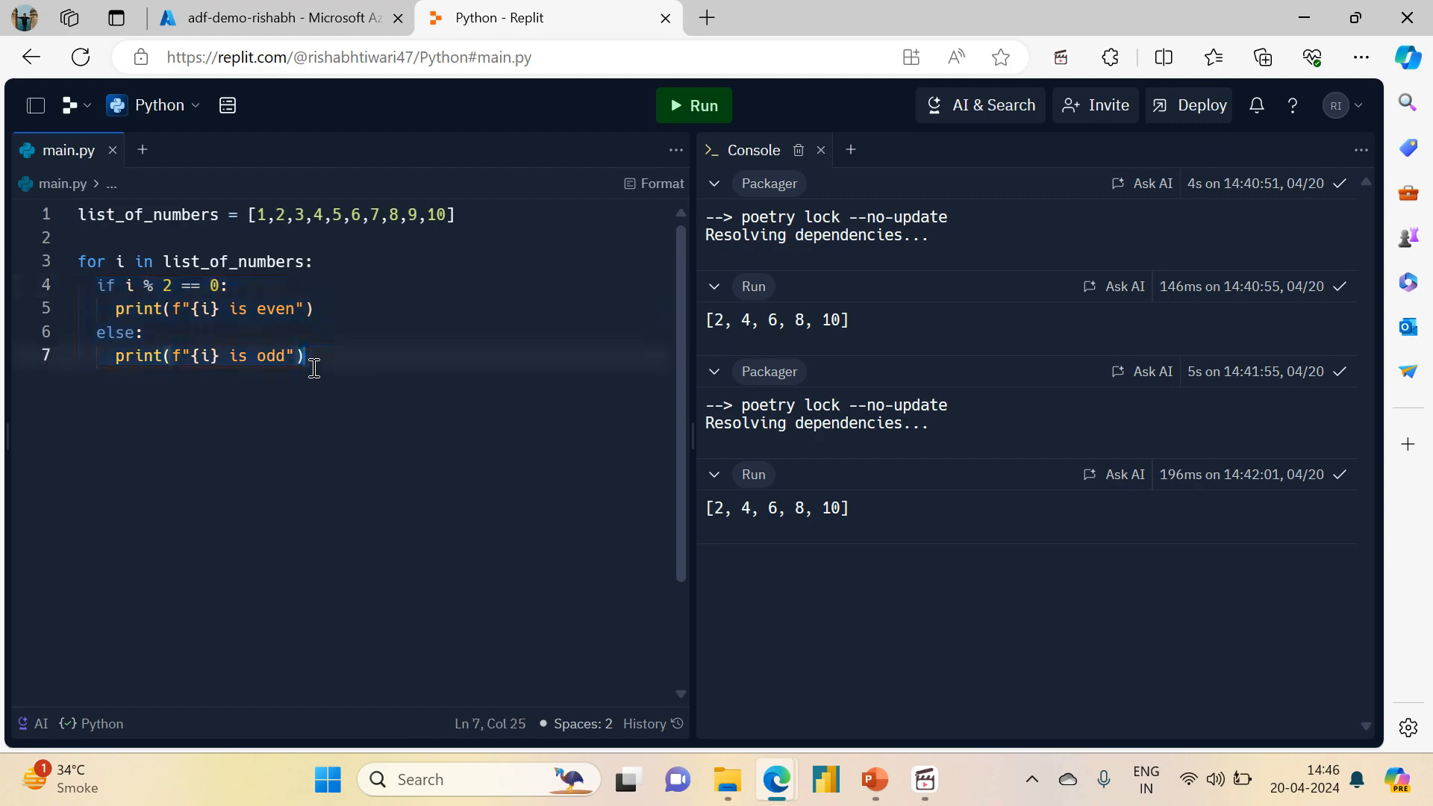
Run main.py and compare its console output with the odd branch and the whole for loop
{"action": "left_click", "coordinate": [713, 106]}
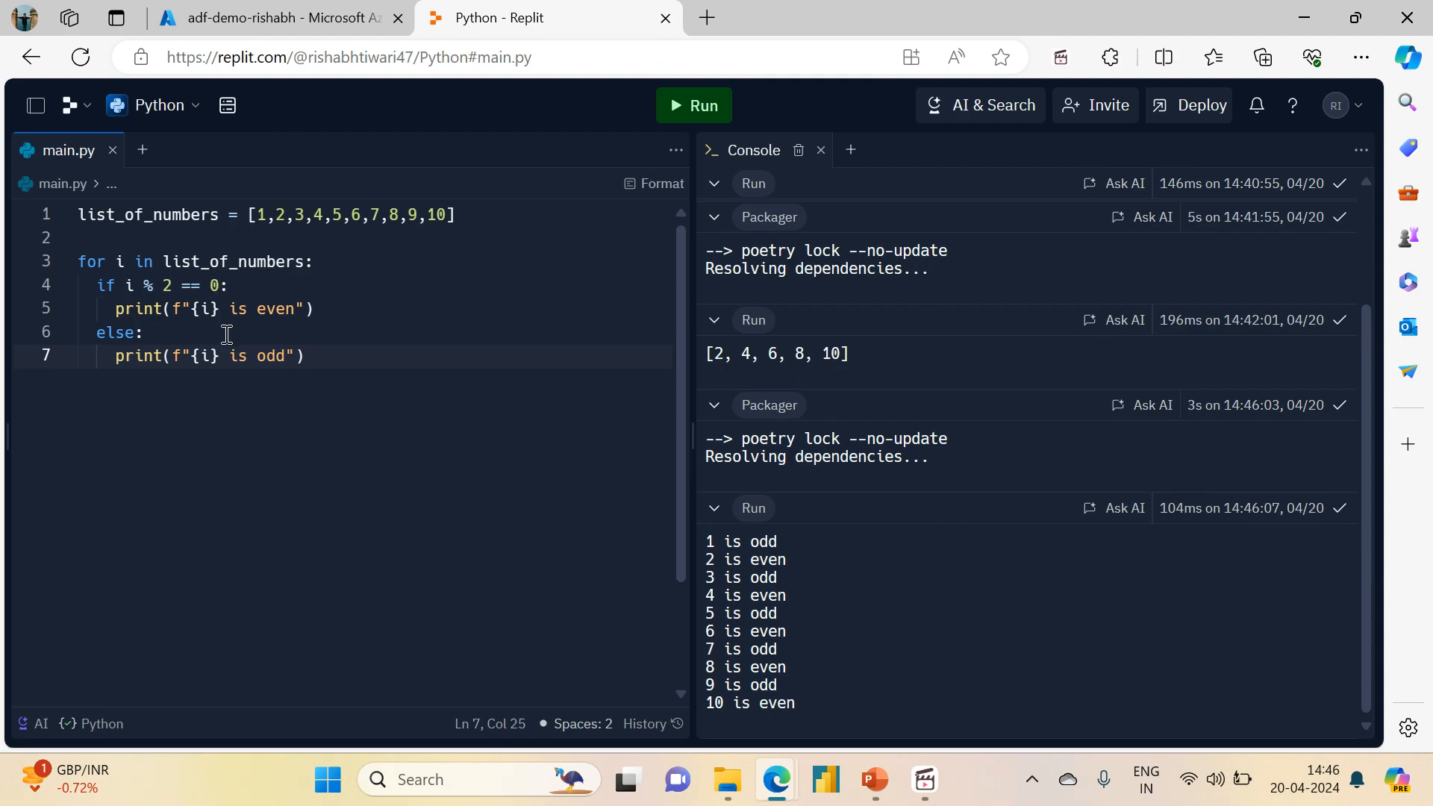
{"action": "left_click_drag", "start_coordinate": [114, 355], "coordinate": [318, 355]}
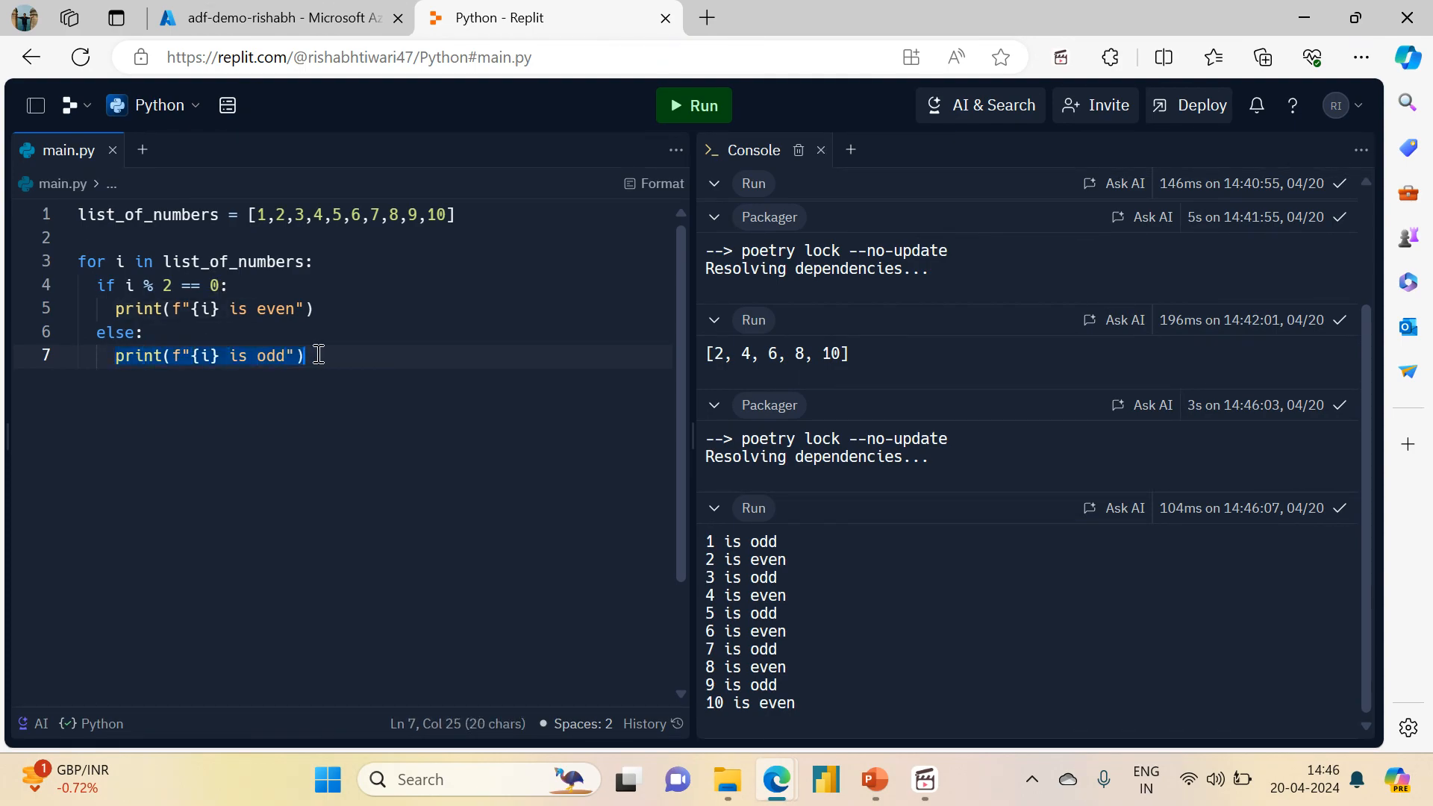
{"action": "left_click", "coordinate": [361, 355]}
{"action": "left_click_drag", "start_coordinate": [360, 355], "coordinate": [79, 265]}
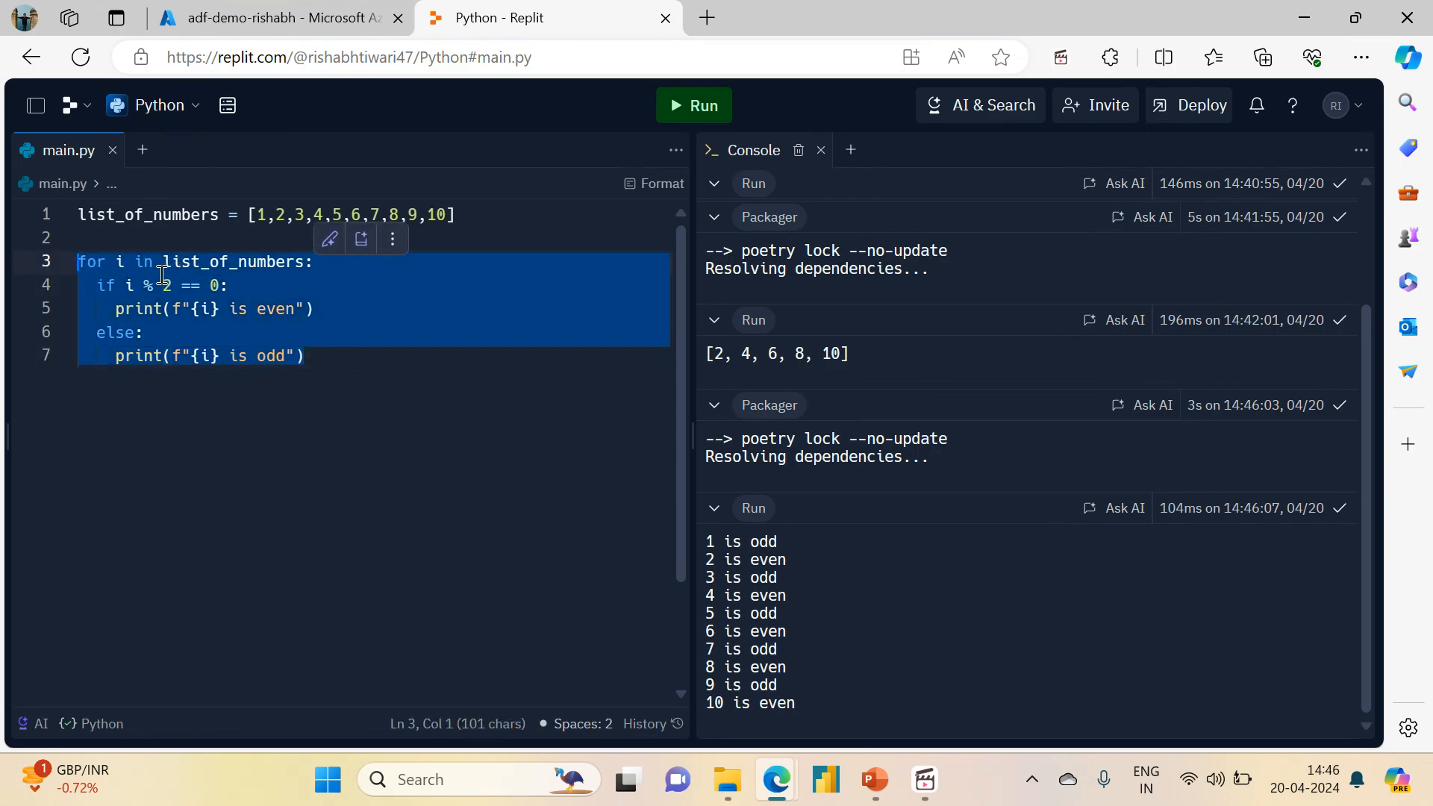
View the If Condition slide in PowerPoint, and launch Azure Data Factory Studio from the data factory's Azure portal page
{"action": "left_click", "coordinate": [258, 11]}
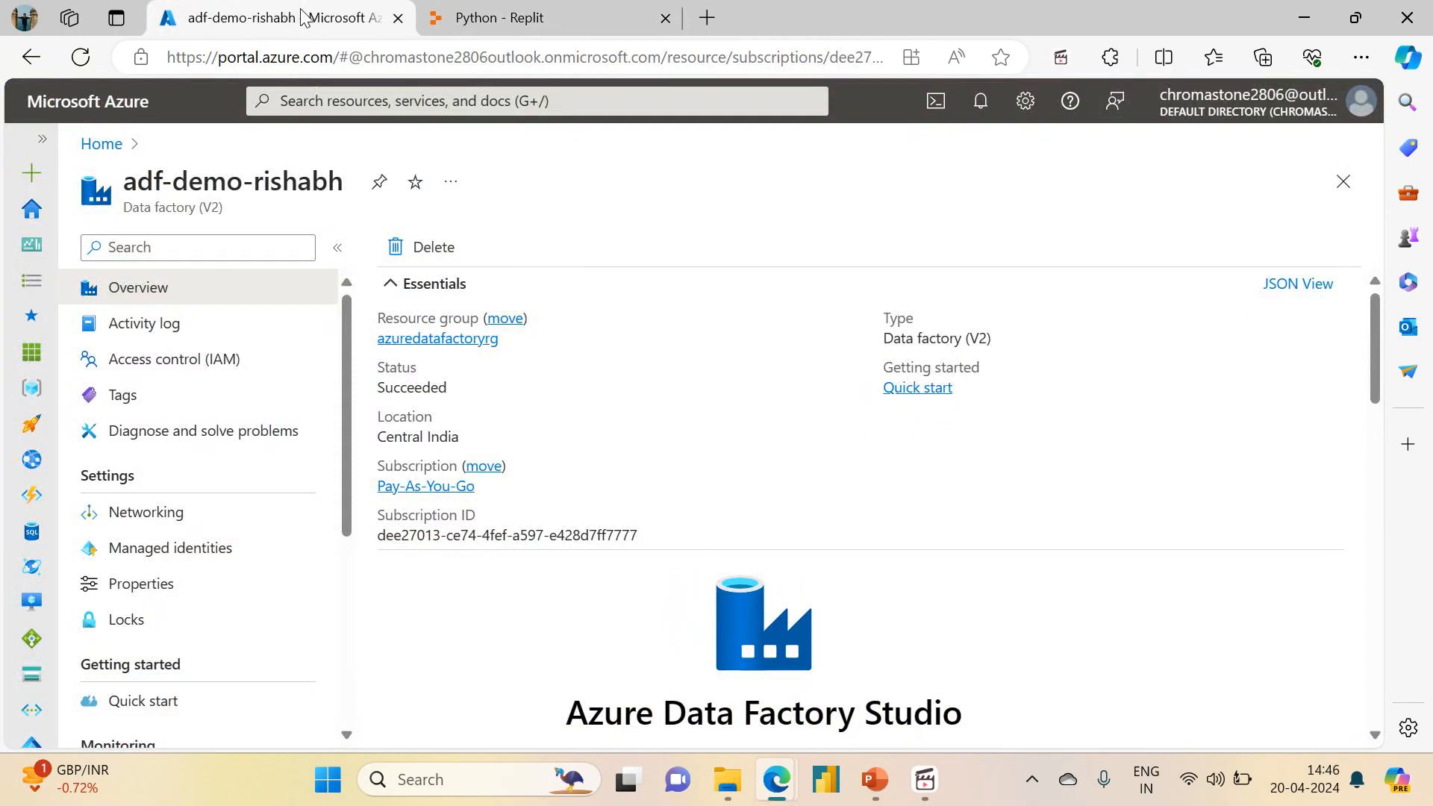
{"action": "left_click", "coordinate": [874, 780]}
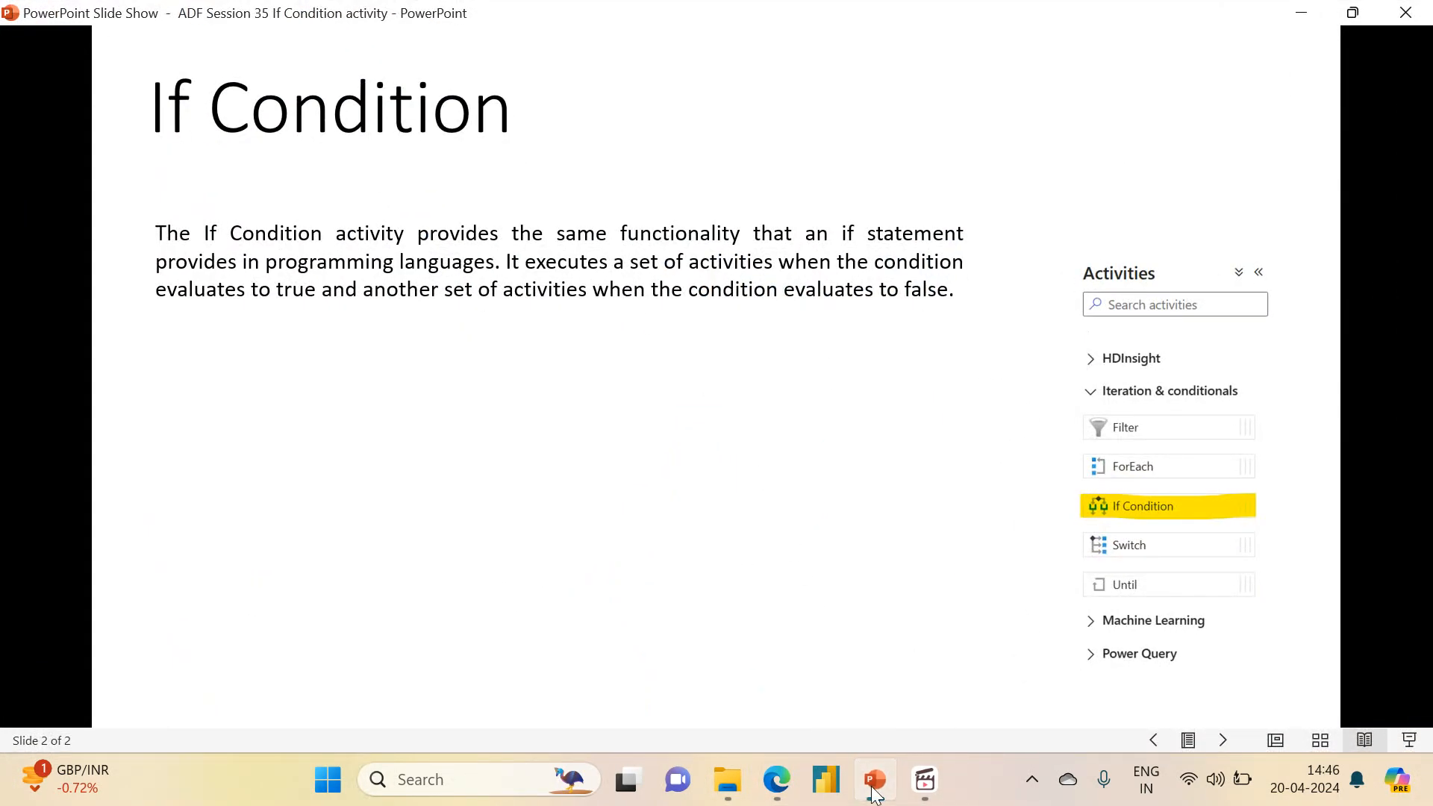
{"action": "left_click", "coordinate": [875, 780]}
{"action": "left_click", "coordinate": [766, 642]}
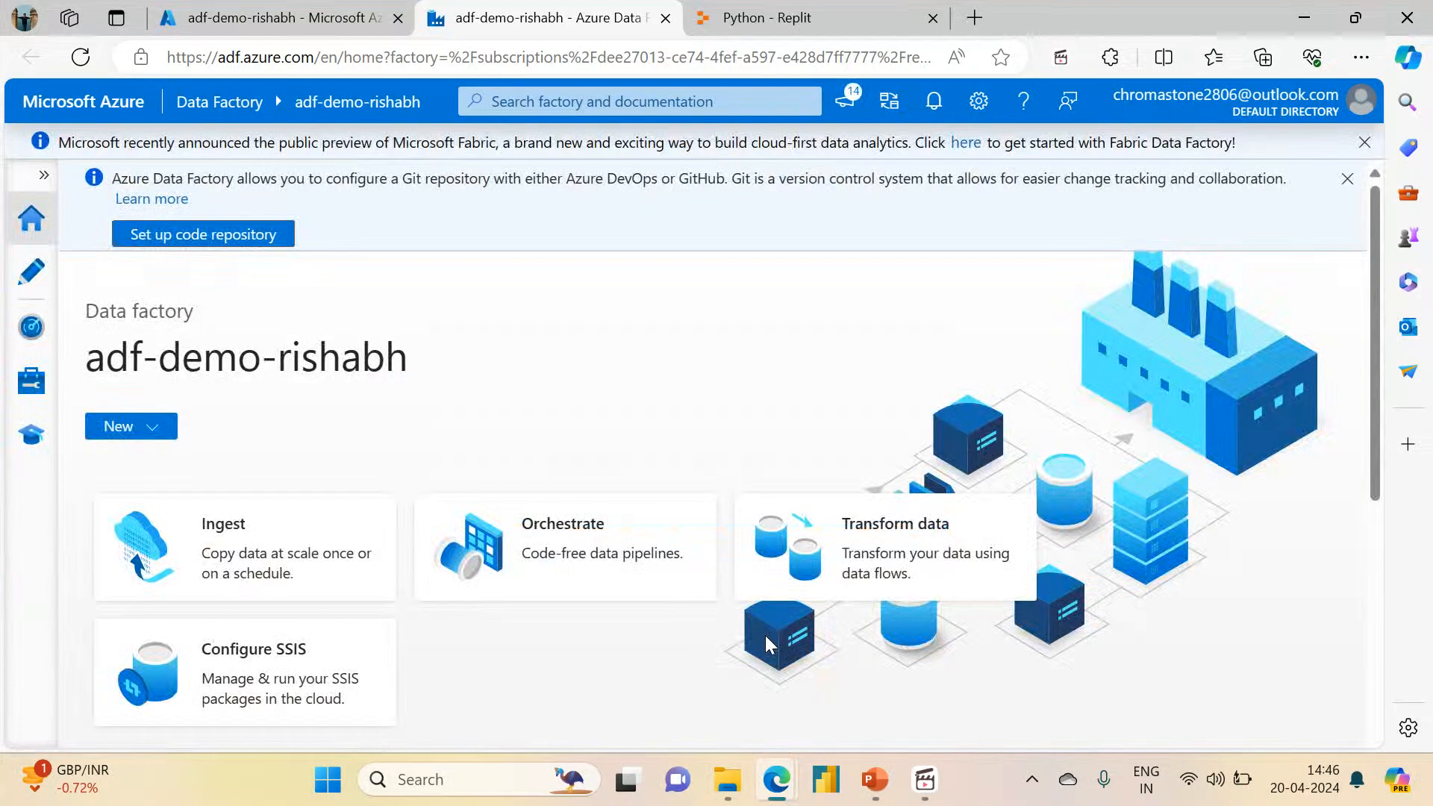
Create a new pipeline in the authoring workspace of the data factory
{"action": "left_click", "coordinate": [32, 271]}
{"action": "left_click", "coordinate": [84, 308]}
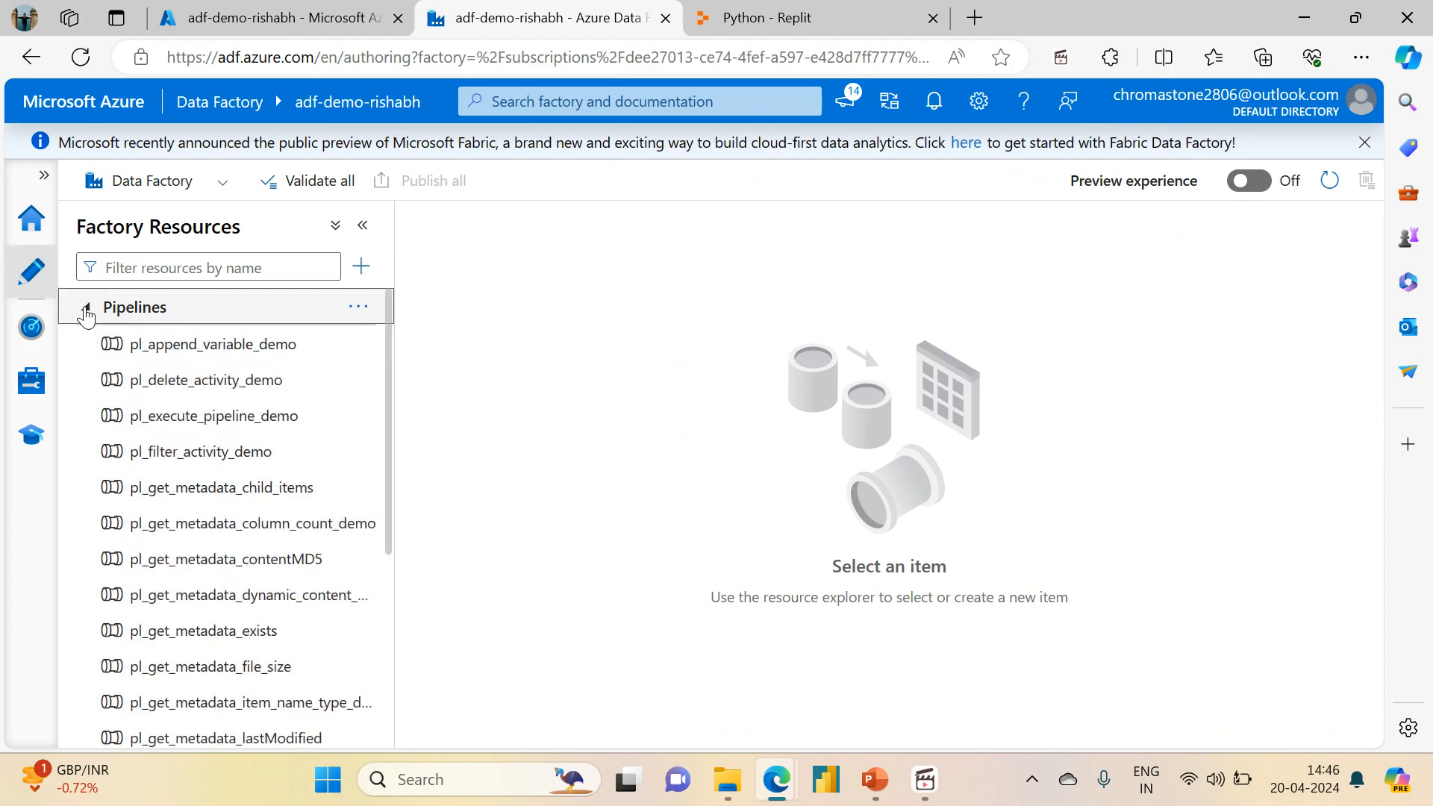
{"action": "left_click", "coordinate": [359, 308]}
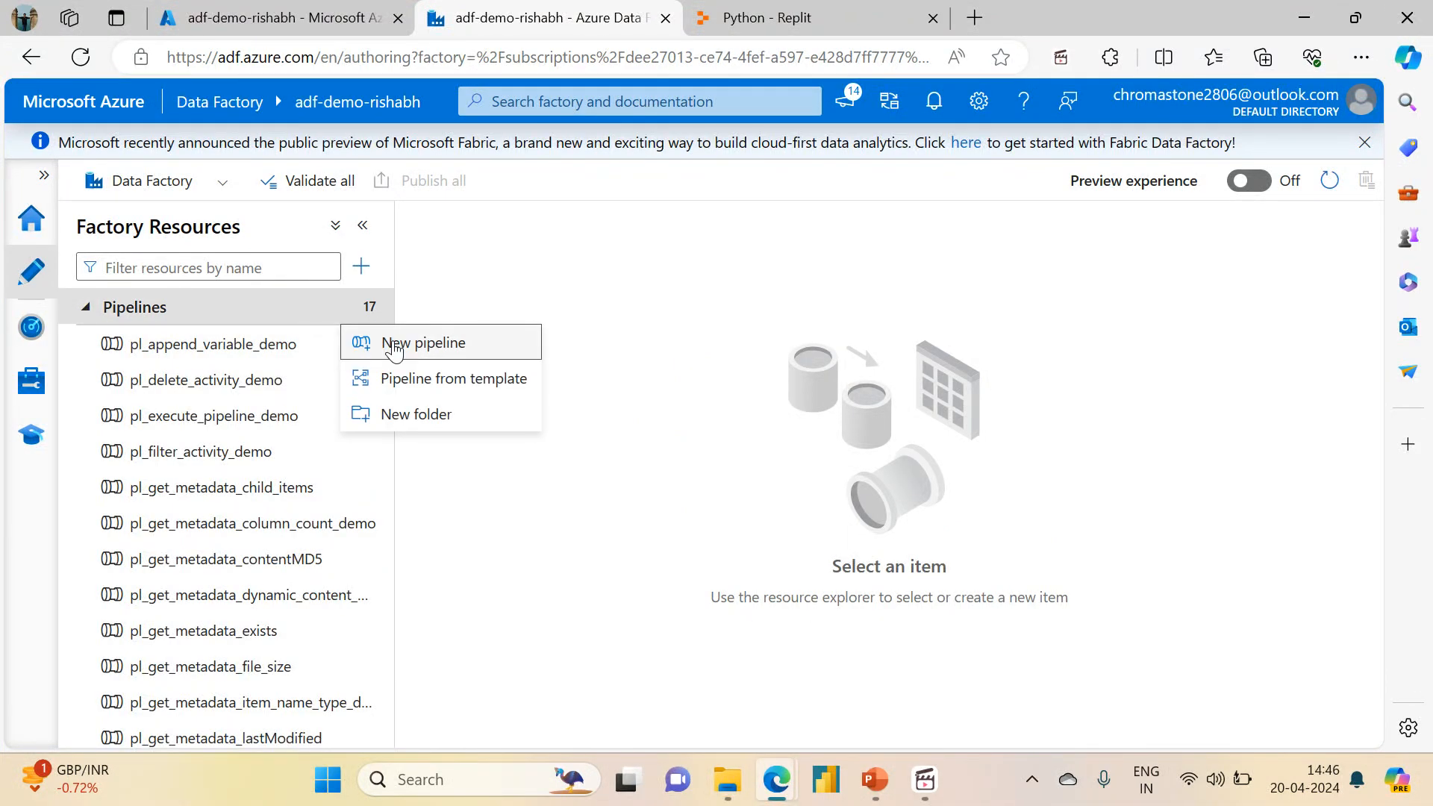
{"action": "left_click", "coordinate": [396, 344]}
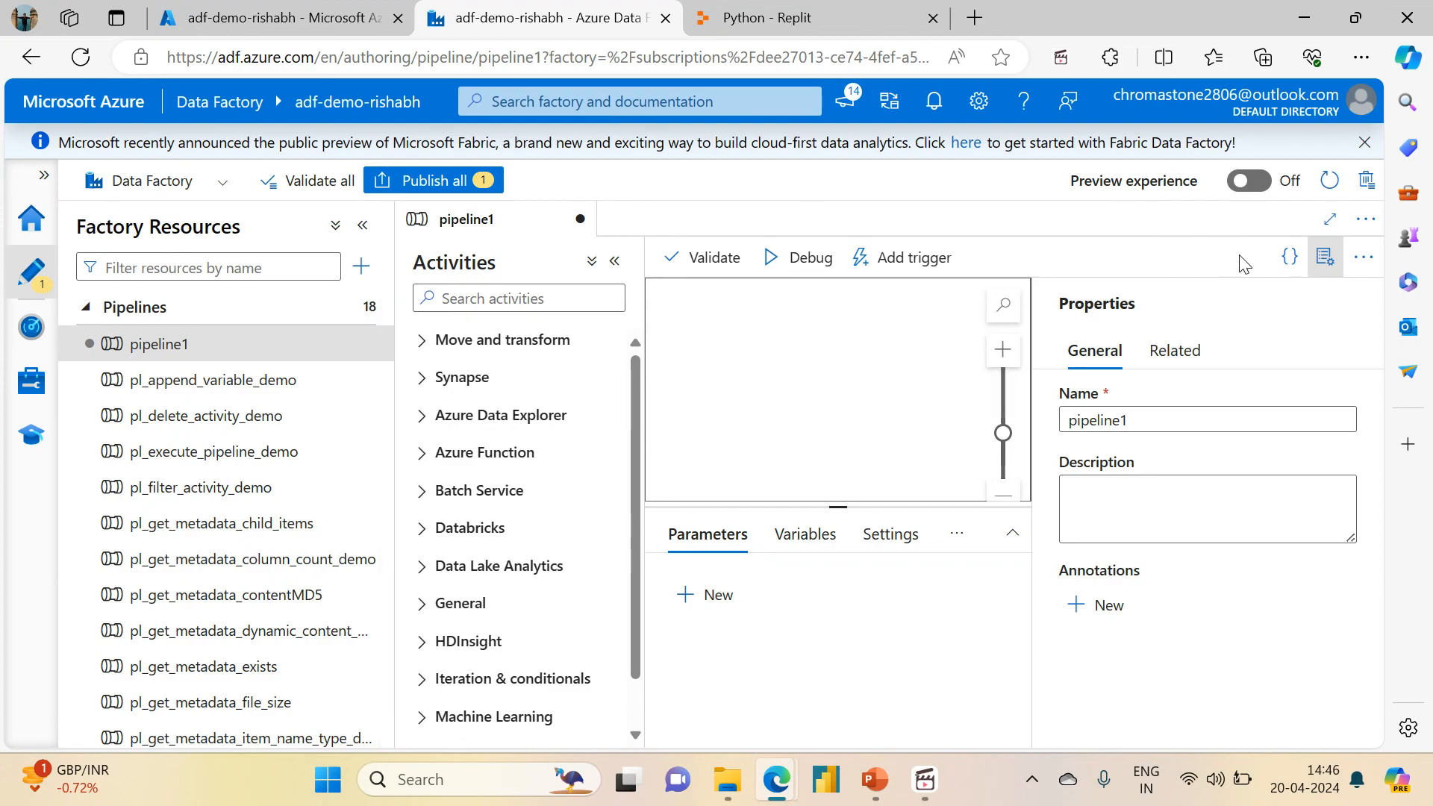
Rename the new pipeline as pl_if_condition_demo
{"action": "left_click", "coordinate": [1161, 409]}
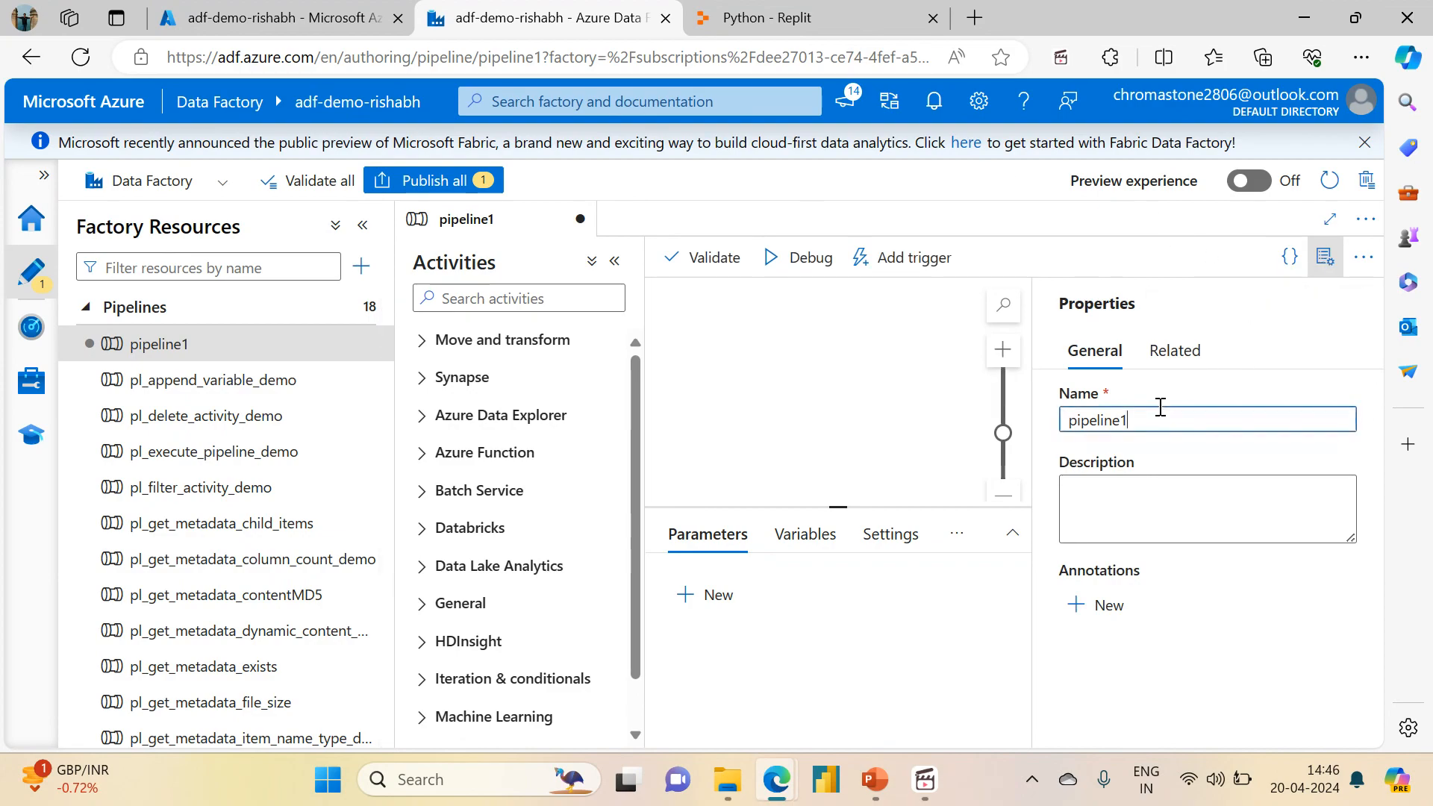
{"action": "key", "text": "BackSpace"}
{"action": "key", "text": "BackSpace"}
{"action": "key", "text": "BackSpace"}
{"action": "key", "text": "BackSpace"}
{"action": "key", "text": "BackSpace"}
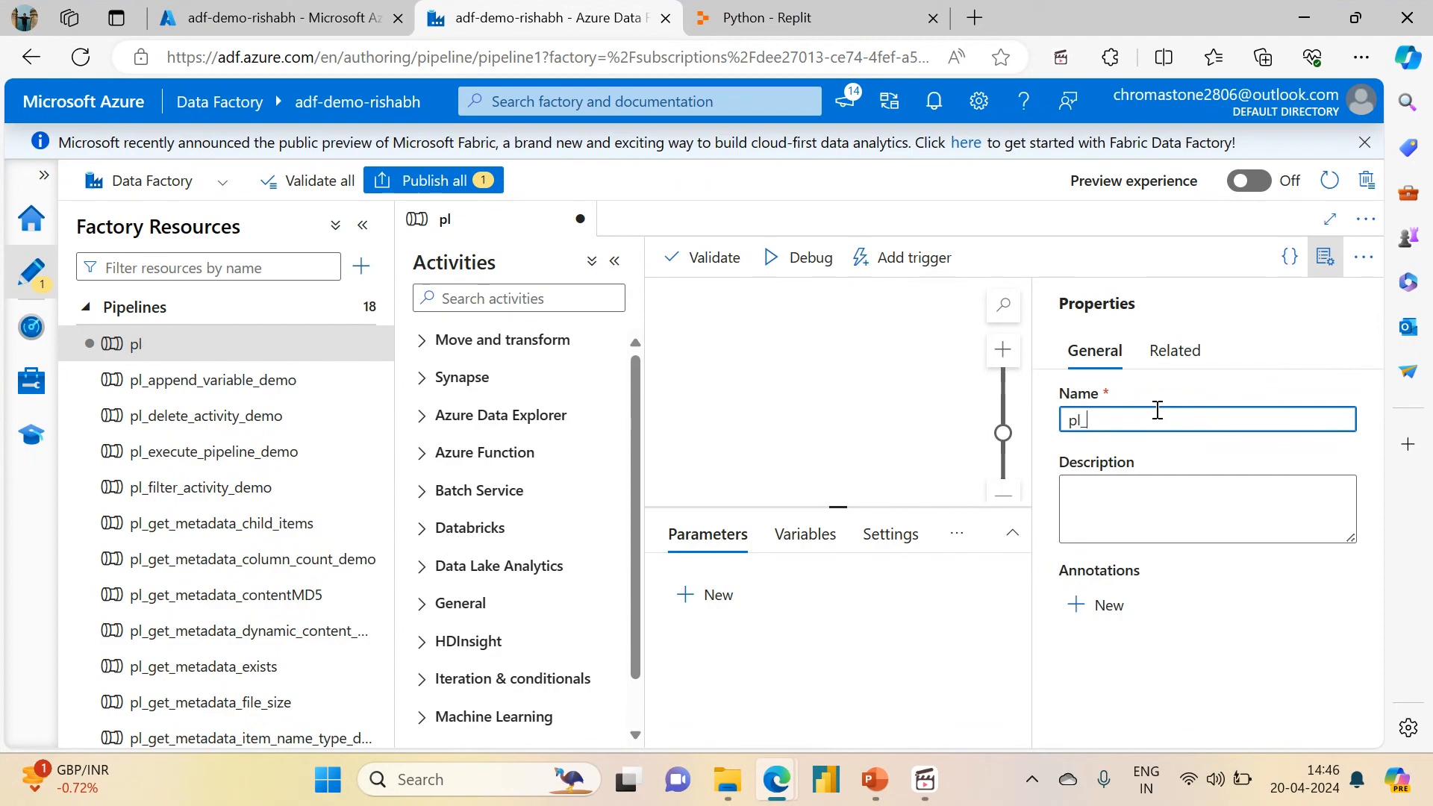
{"action": "type", "text": "l_if_Co"}
{"action": "key", "text": "BackSpace"}
{"action": "key", "text": "BackSpace"}
{"action": "type", "text": "condition_demo"}
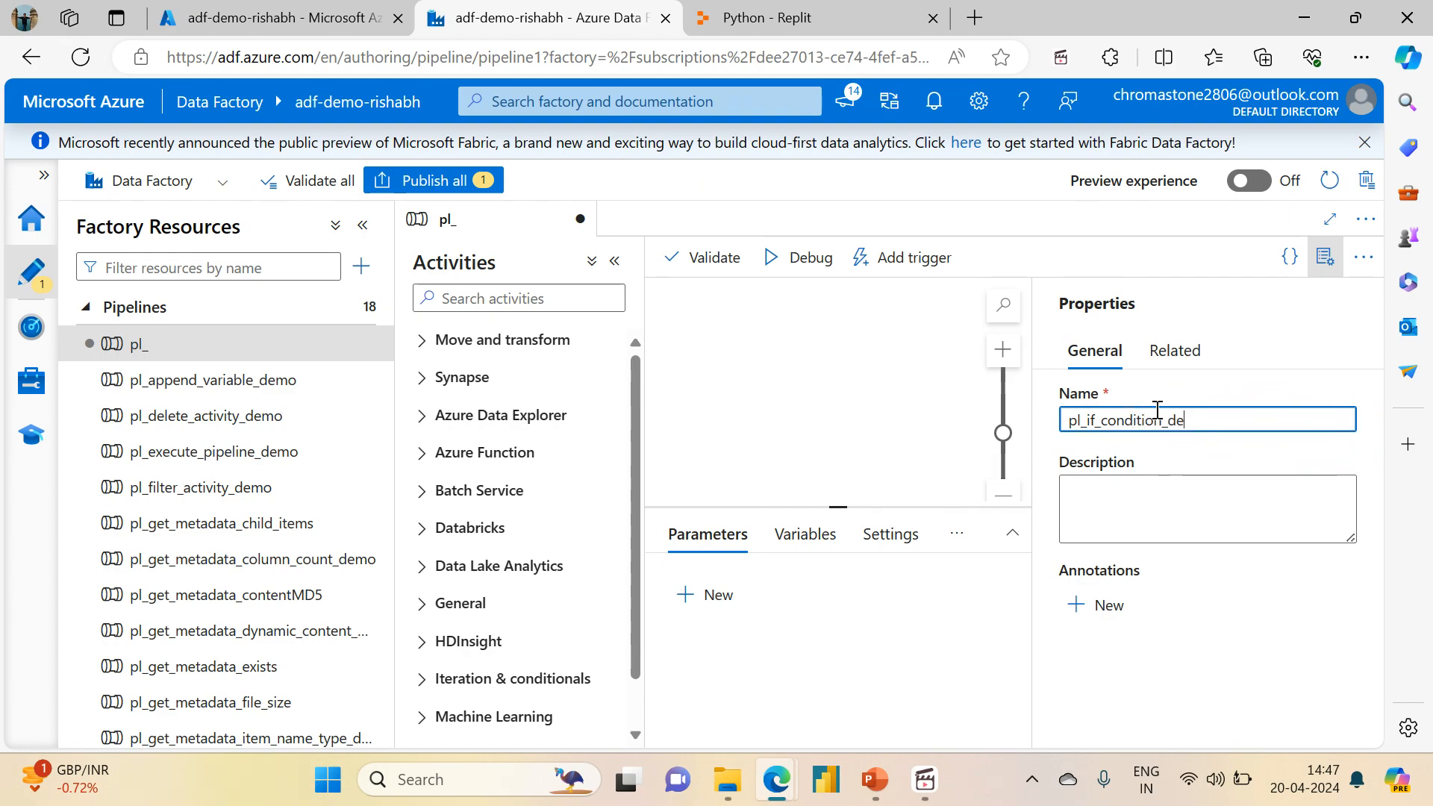
Collapse the pipeline properties and the factory resources list, and add a Set variable activity to the canvas
{"action": "left_click", "coordinate": [1333, 267]}
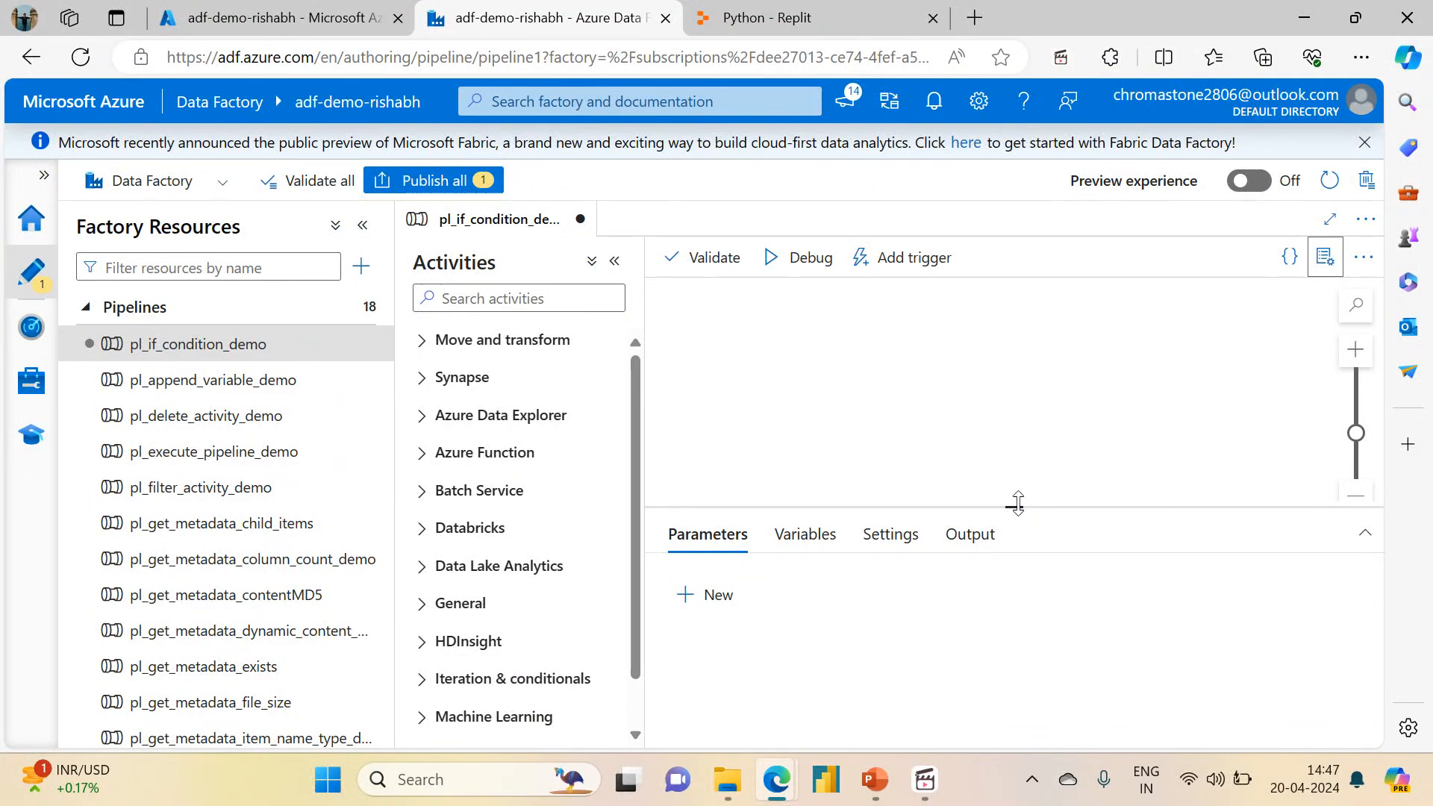
{"action": "left_click_drag", "start_coordinate": [1018, 504], "coordinate": [1011, 579]}
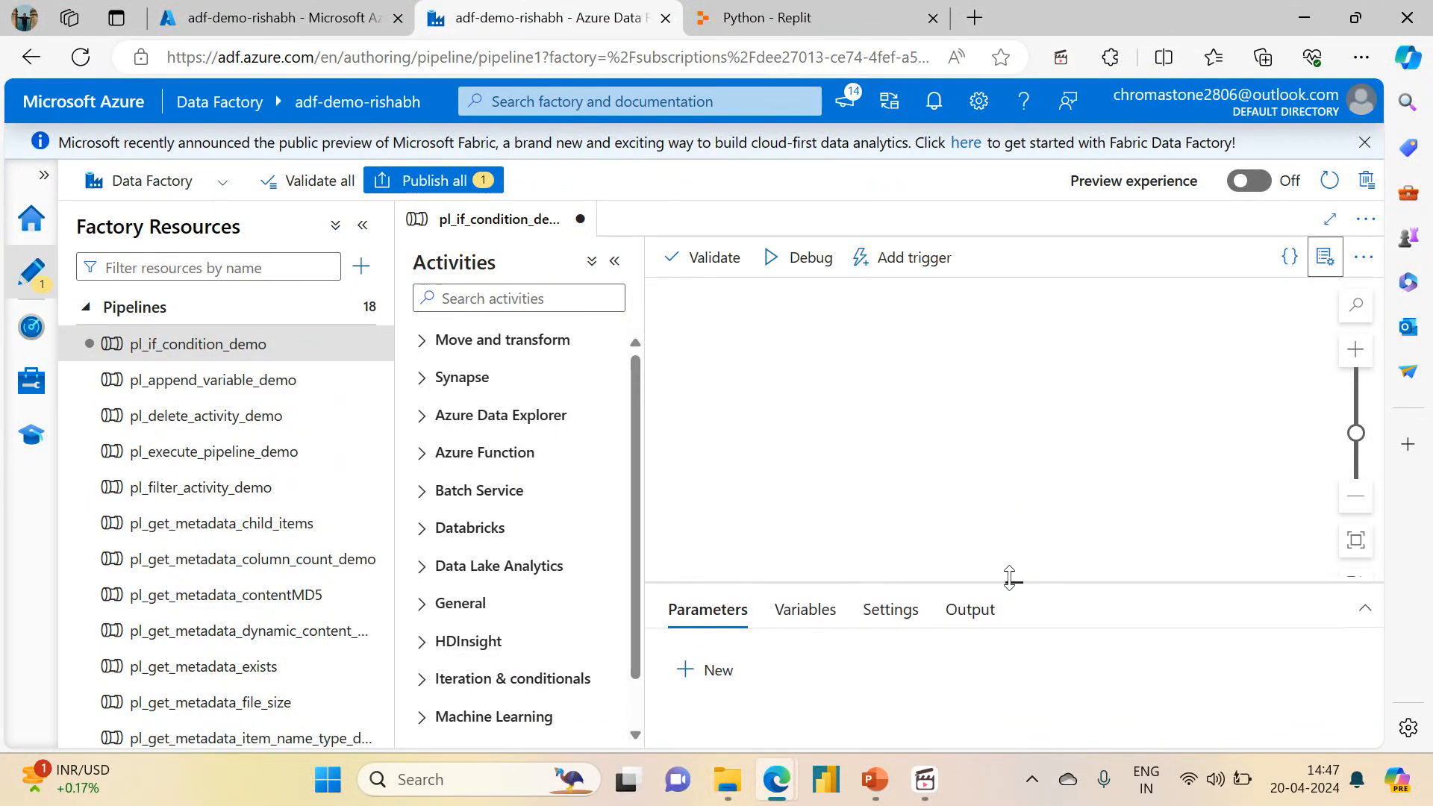
{"action": "left_click", "coordinate": [364, 226]}
{"action": "left_click_drag", "start_coordinate": [327, 372], "coordinate": [320, 329]}
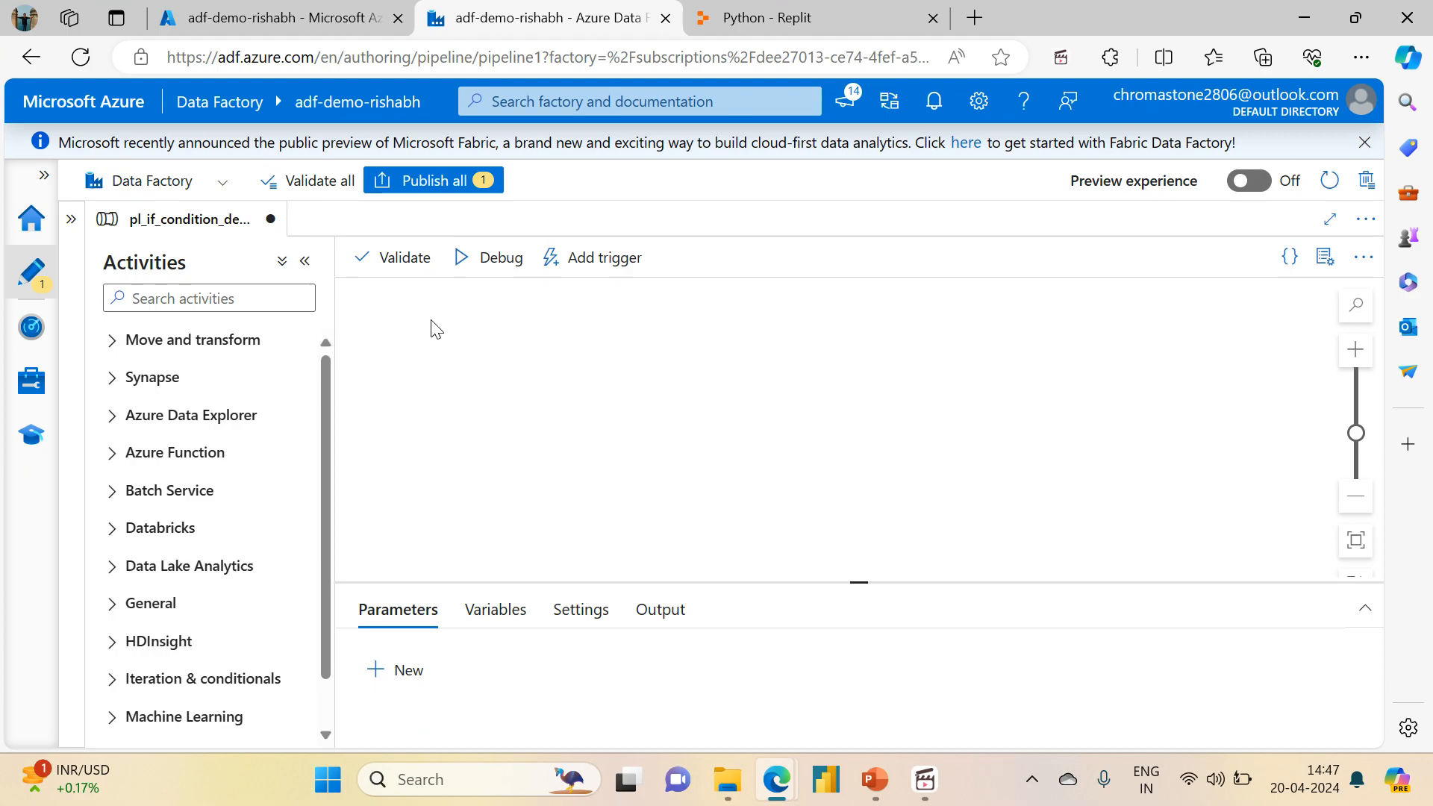
{"action": "left_click", "coordinate": [205, 300]}
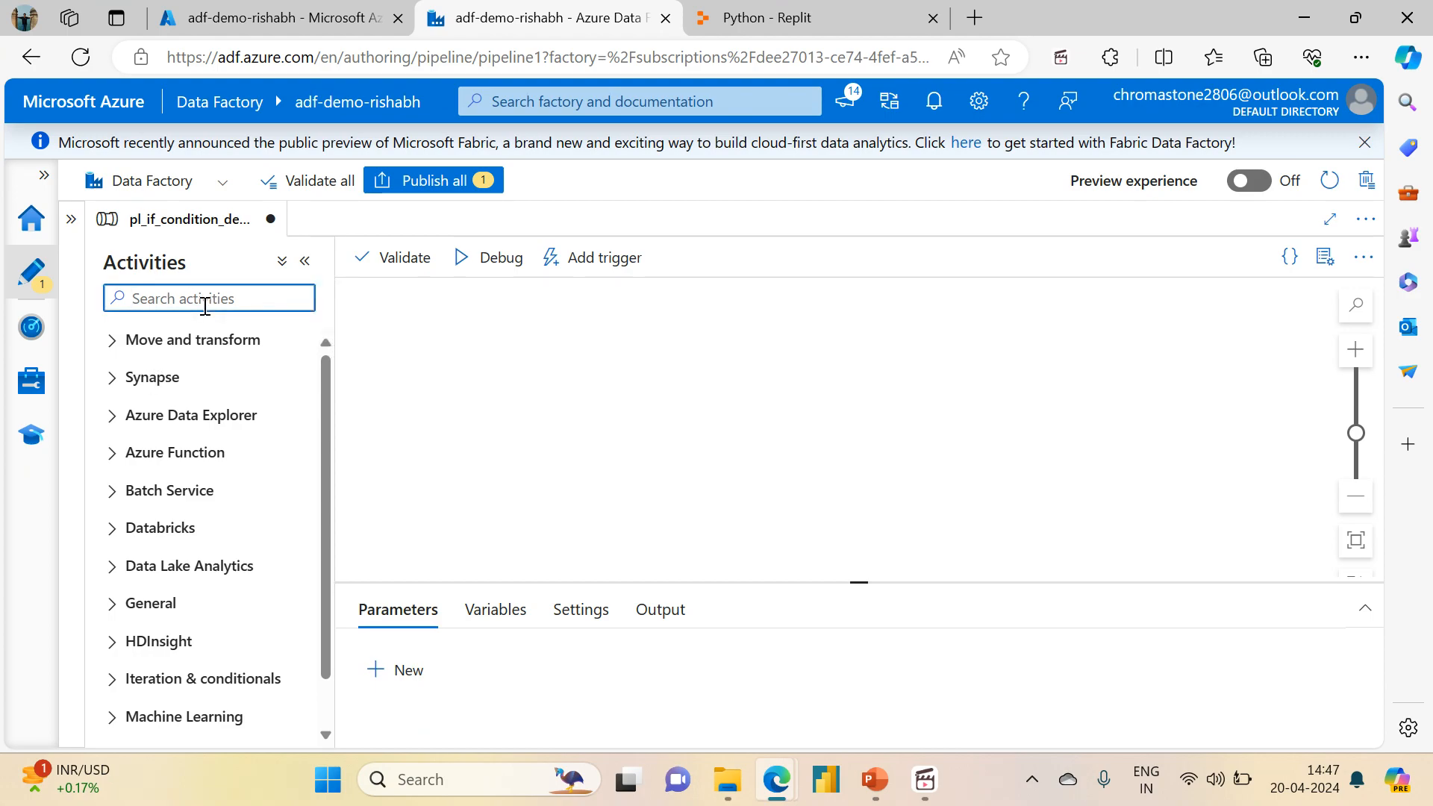
{"action": "type", "text": "Set"}
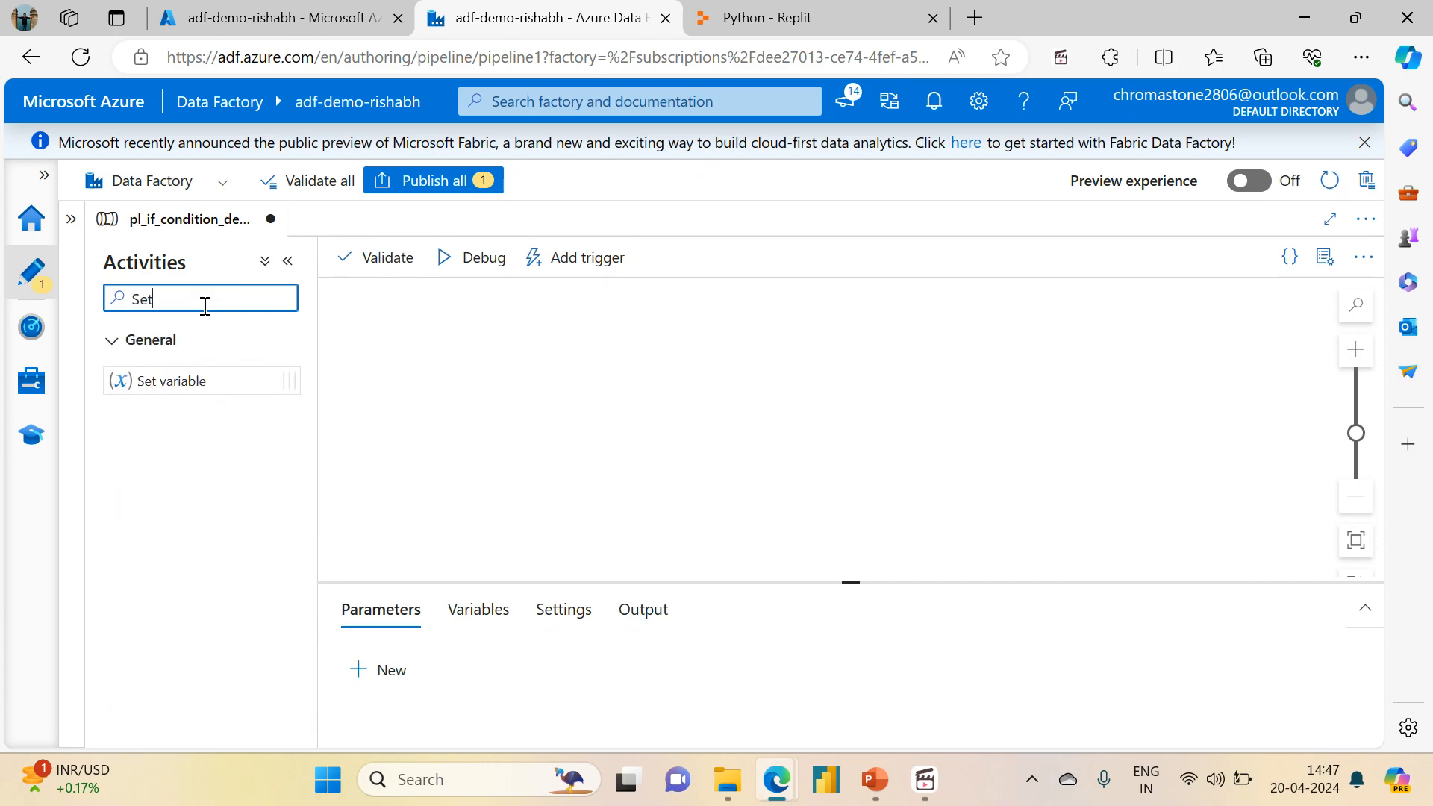
{"action": "mouse_move", "coordinate": [595, 393]}
{"action": "left_mouse_down"}
{"action": "mouse_move", "coordinate": [580, 418]}
{"action": "mouse_move", "coordinate": [577, 403]}
{"action": "left_mouse_up"}
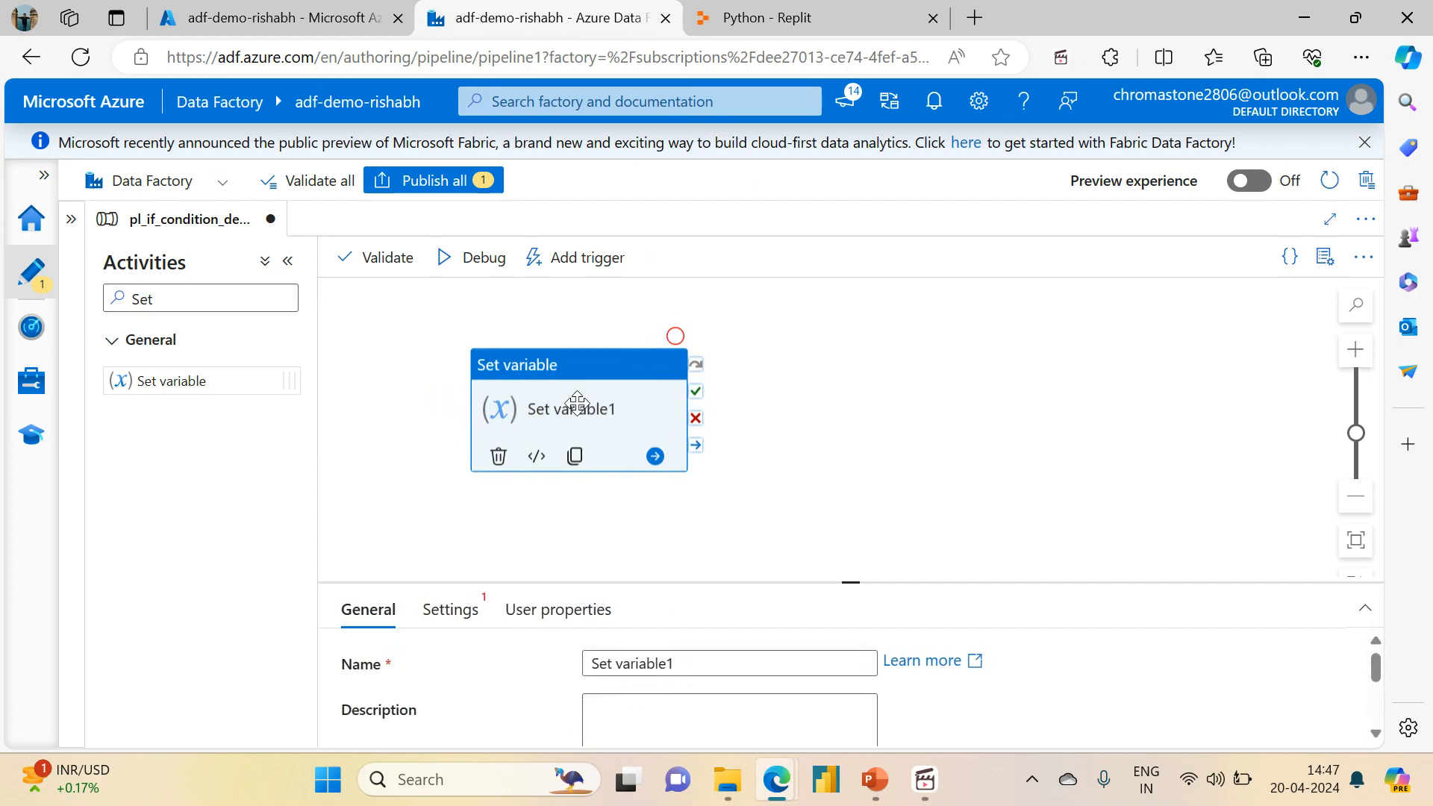
Rename the Set variable activity as "Set input number"
{"action": "left_click", "coordinate": [698, 660]}
{"action": "key", "text": "BackSpace"}
{"action": "key", "text": "BackSpace"}
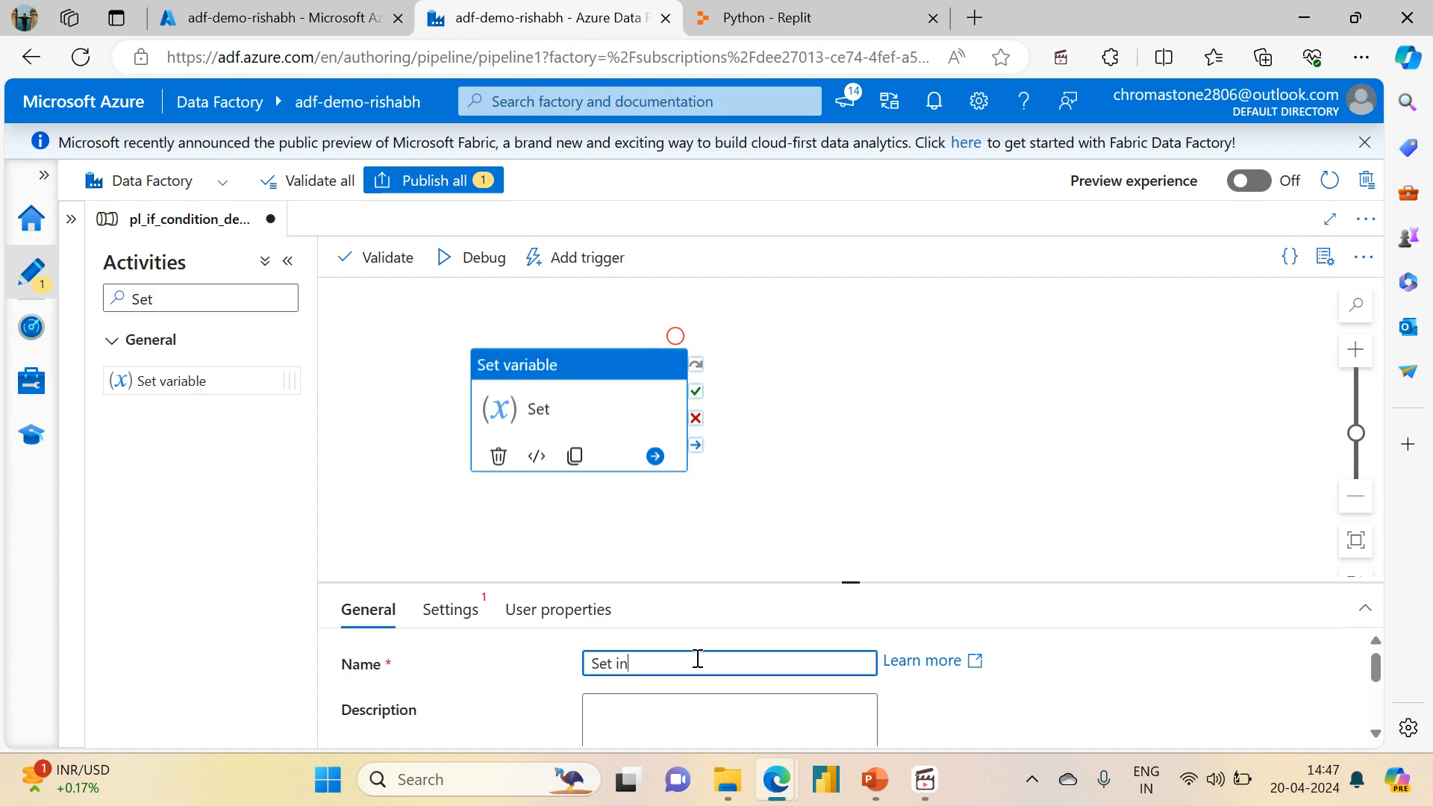
{"action": "type", "text": "r"}
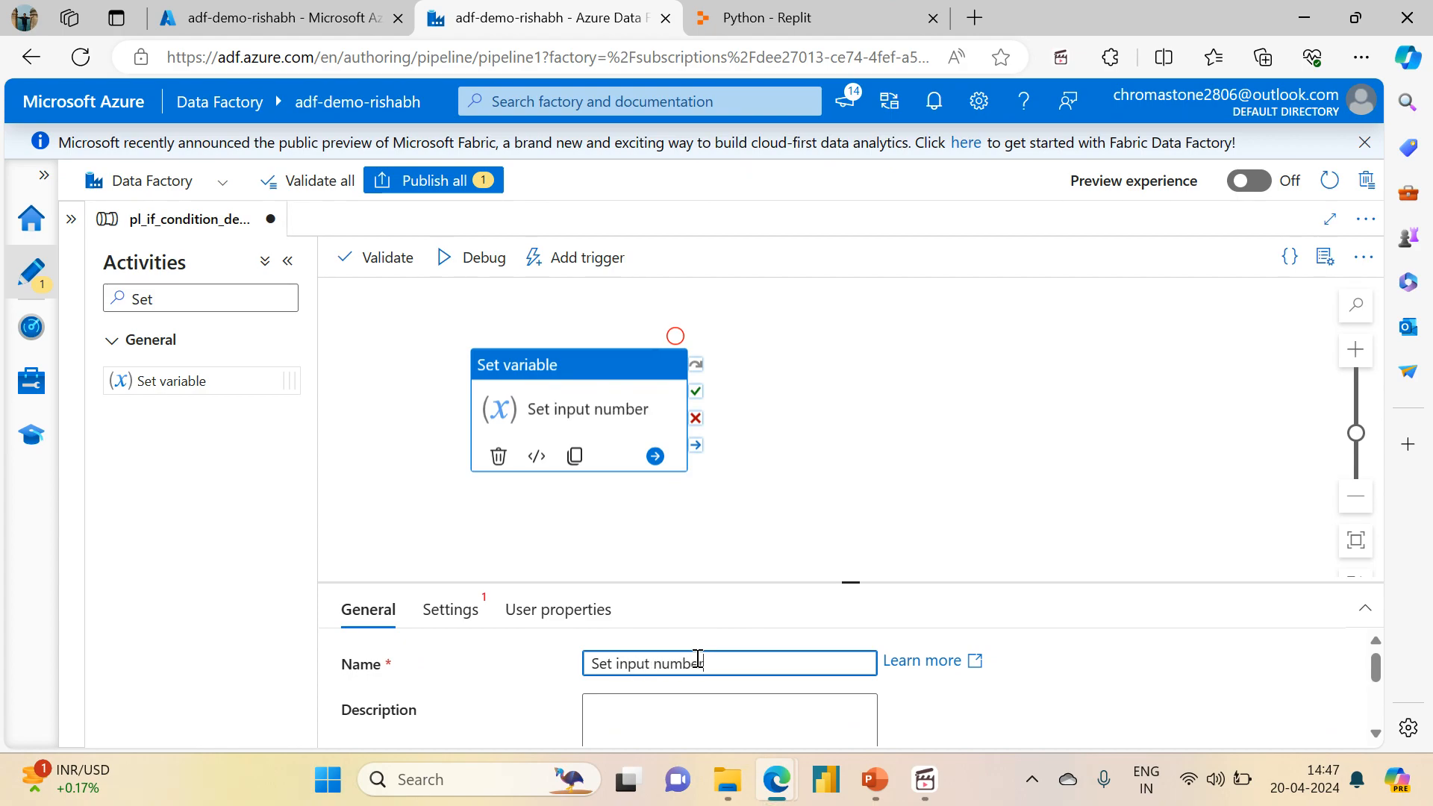
Add a pipeline parameter named number with type Int
{"action": "left_click", "coordinate": [571, 553]}
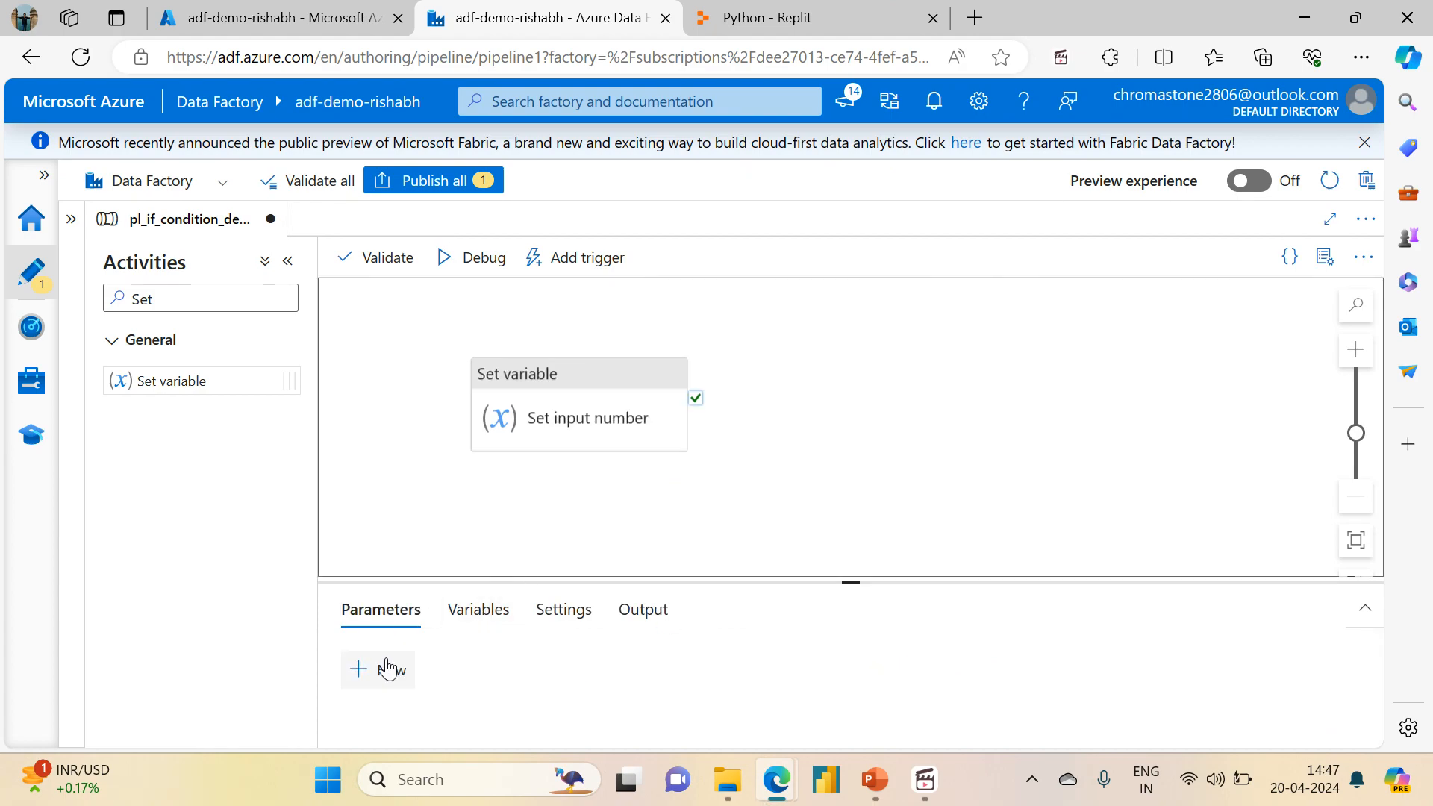
{"action": "left_click_drag", "start_coordinate": [850, 581], "coordinate": [834, 333]}
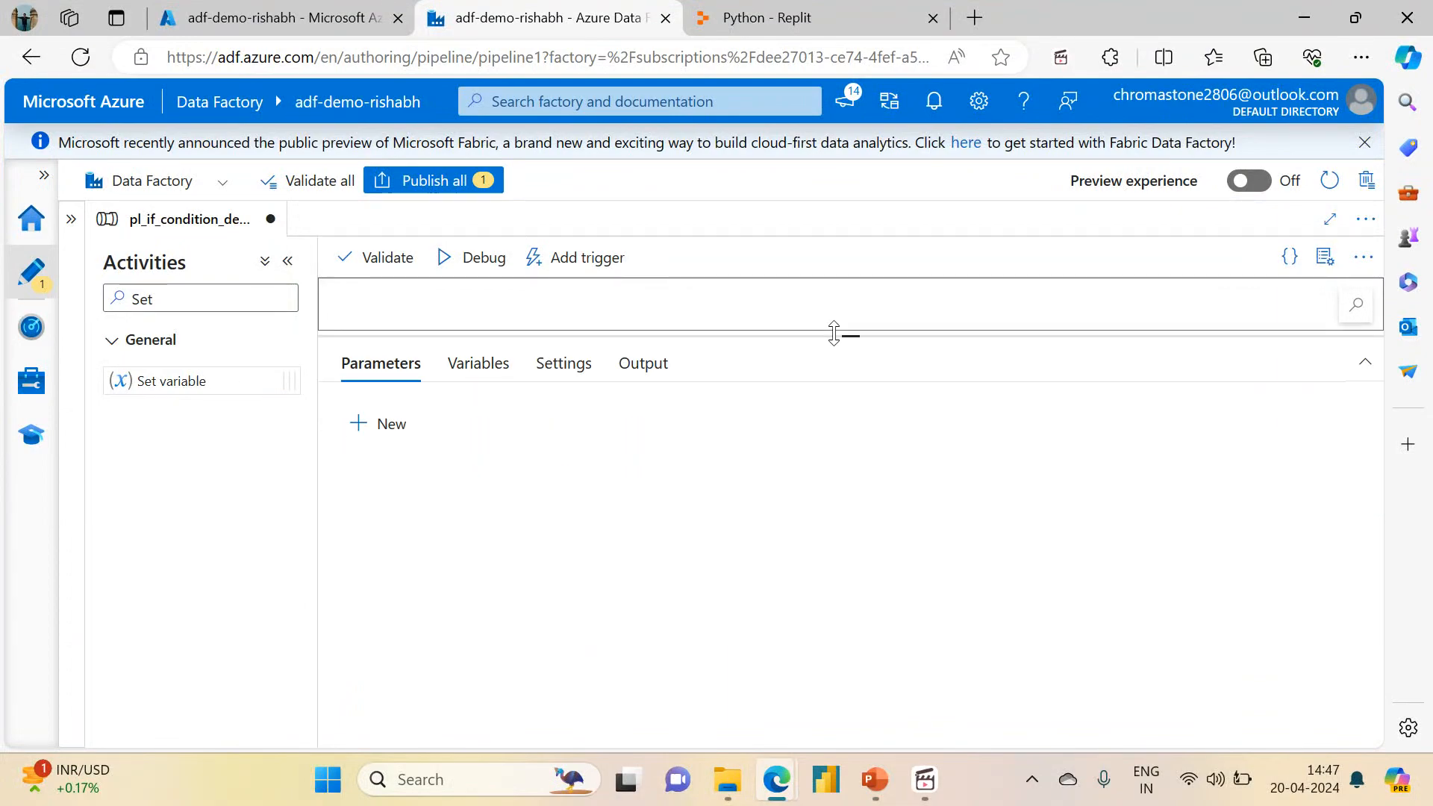
{"action": "left_click", "coordinate": [385, 423]}
{"action": "left_click", "coordinate": [482, 513]}
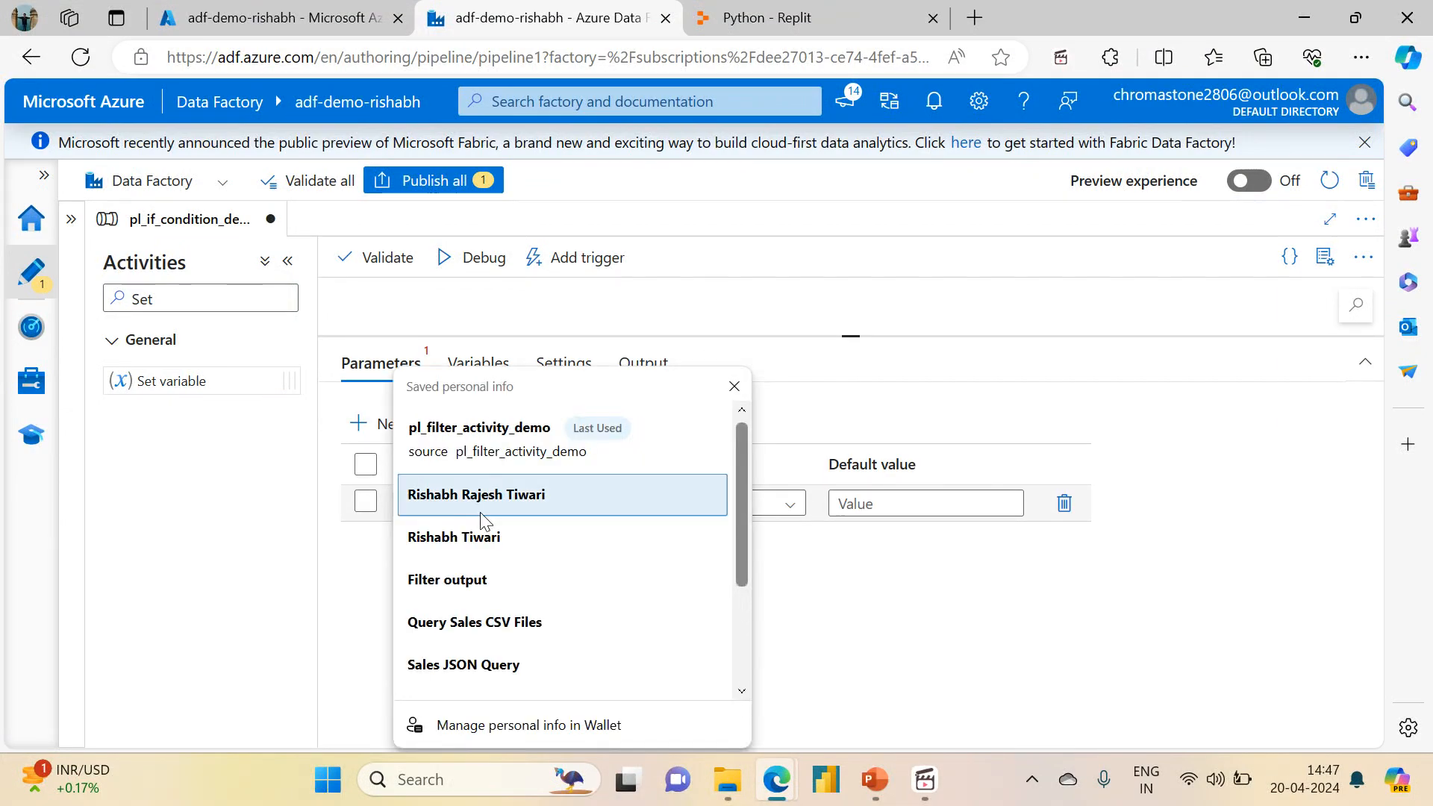
{"action": "key", "text": "Escape"}
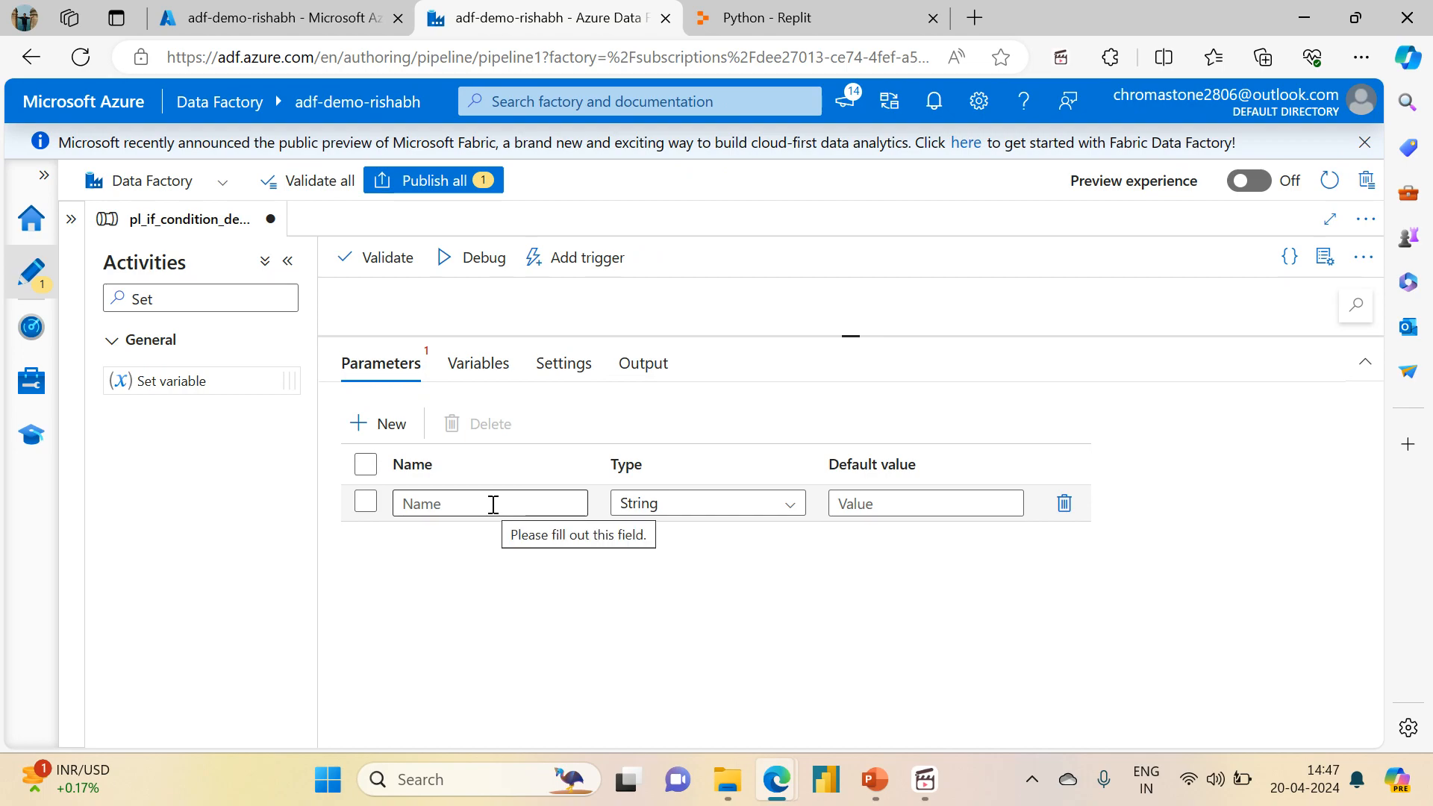
{"action": "left_click", "coordinate": [492, 504]}
{"action": "left_click", "coordinate": [369, 527]}
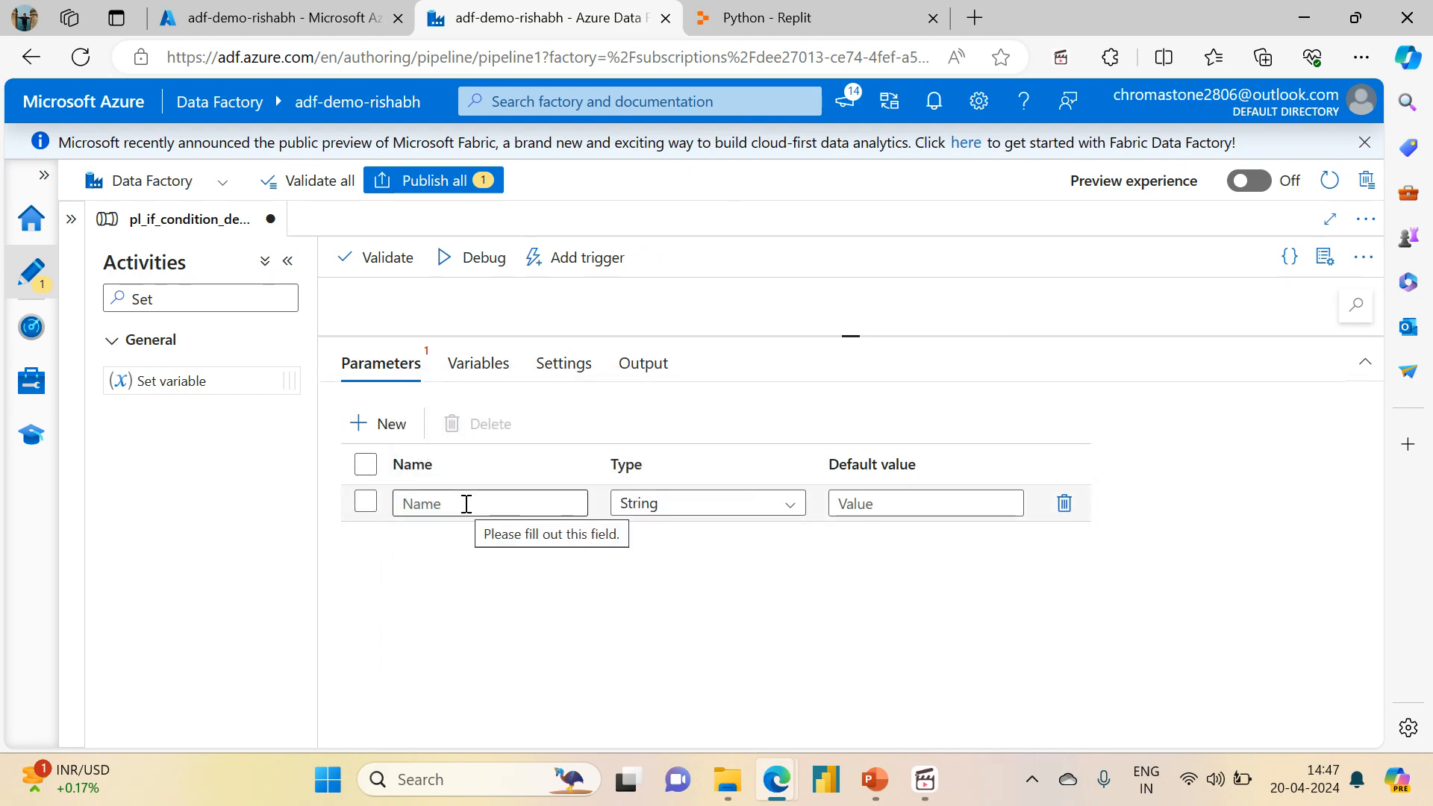
{"action": "left_click", "coordinate": [466, 504]}
{"action": "type", "text": "number"}
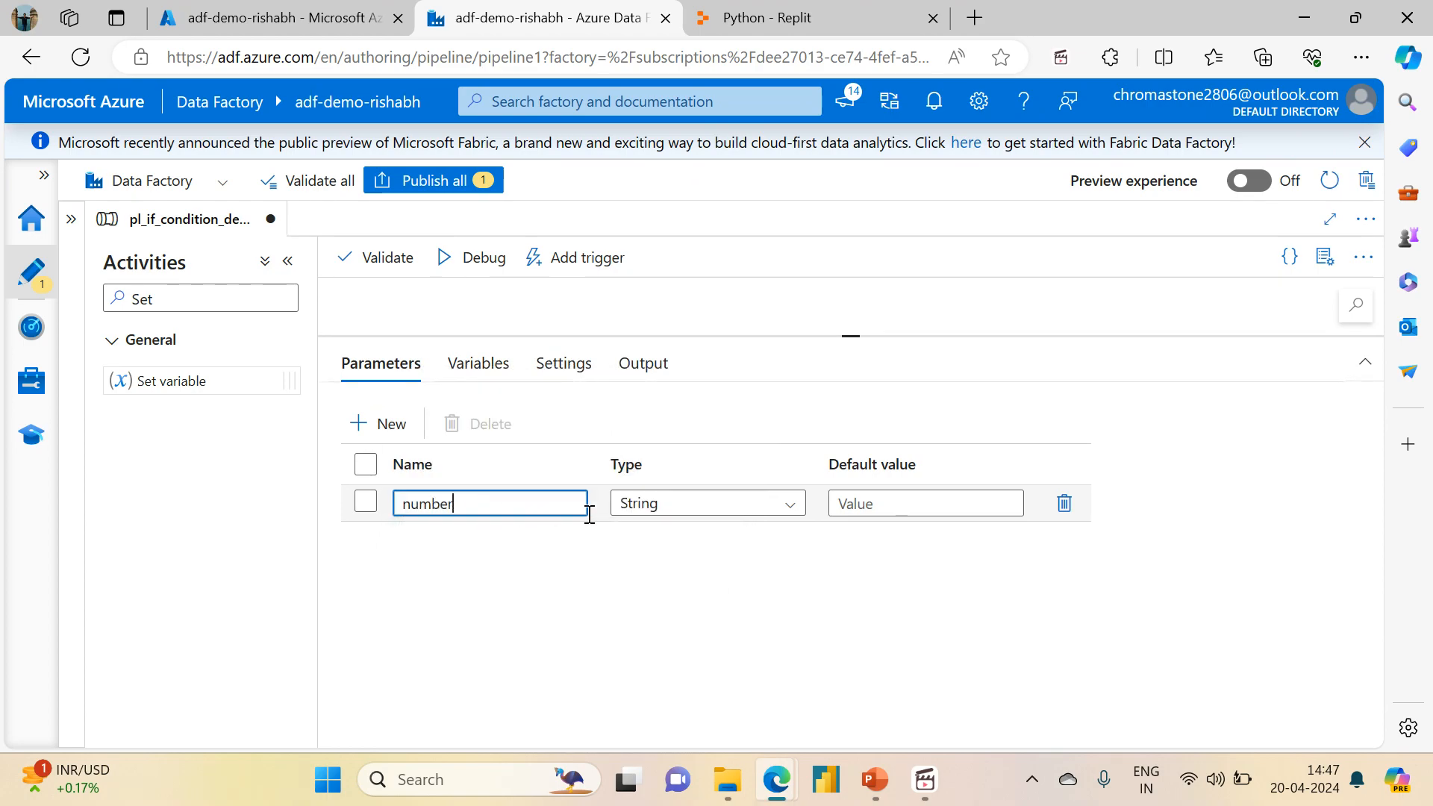
{"action": "left_click", "coordinate": [669, 510]}
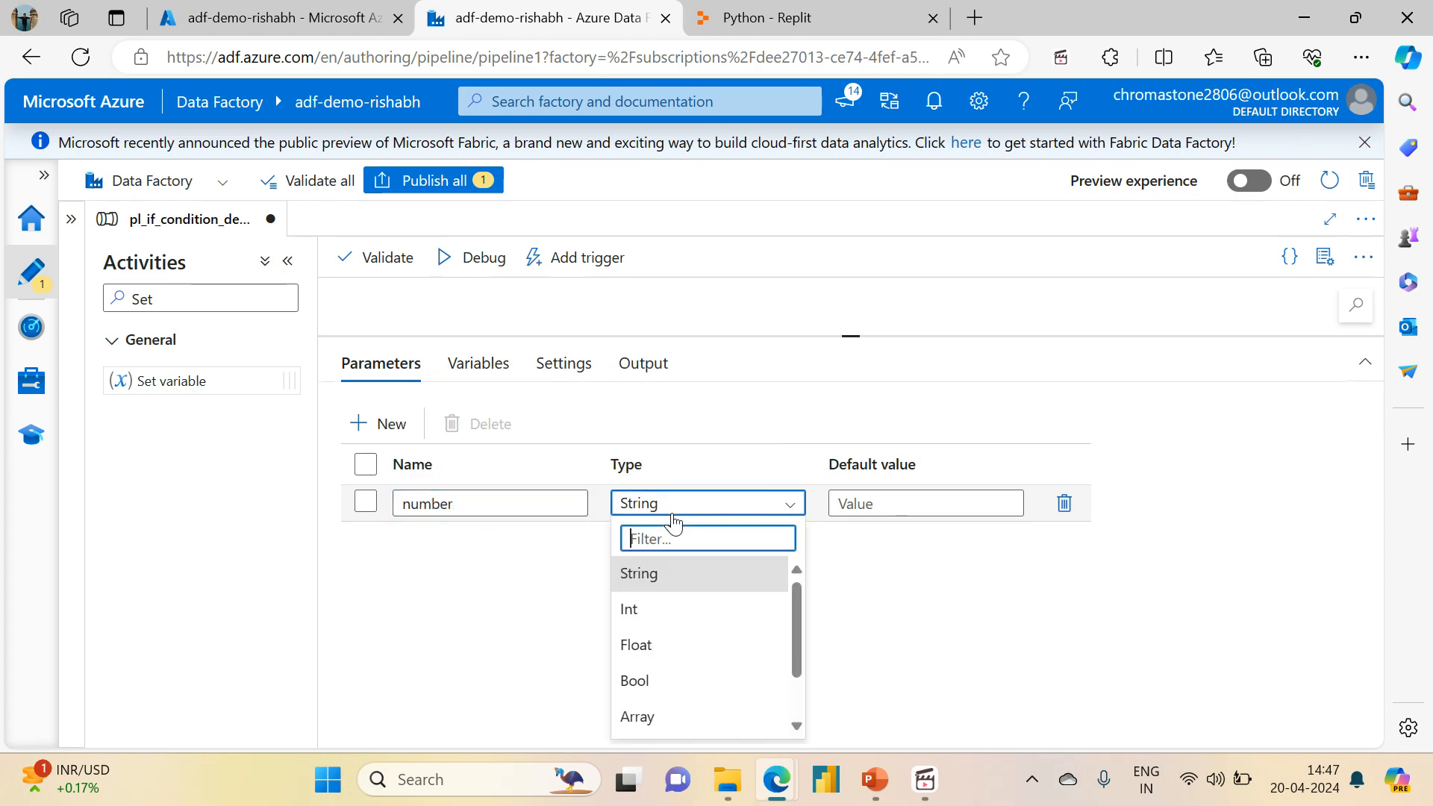
{"action": "left_click", "coordinate": [638, 610]}
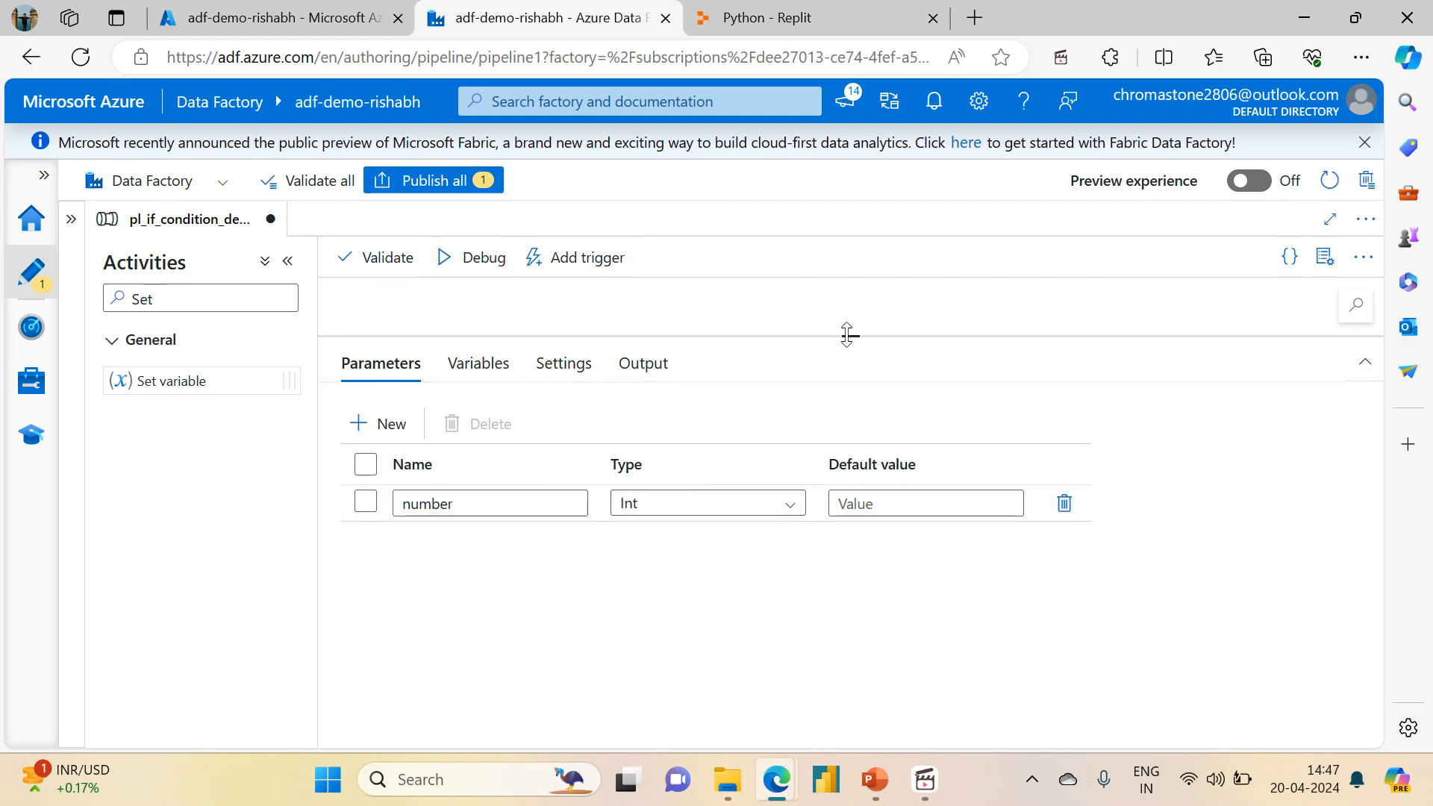
Find the If Condition activity and place it on the canvas beside Set input number
{"action": "left_click_drag", "start_coordinate": [847, 335], "coordinate": [845, 638]}
{"action": "left_click", "coordinate": [168, 298]}
{"action": "type", "text": "Set"}
{"action": "key", "text": "ctrl+a"}
{"action": "key", "text": "BackSpace"}
{"action": "type", "text": "If"}
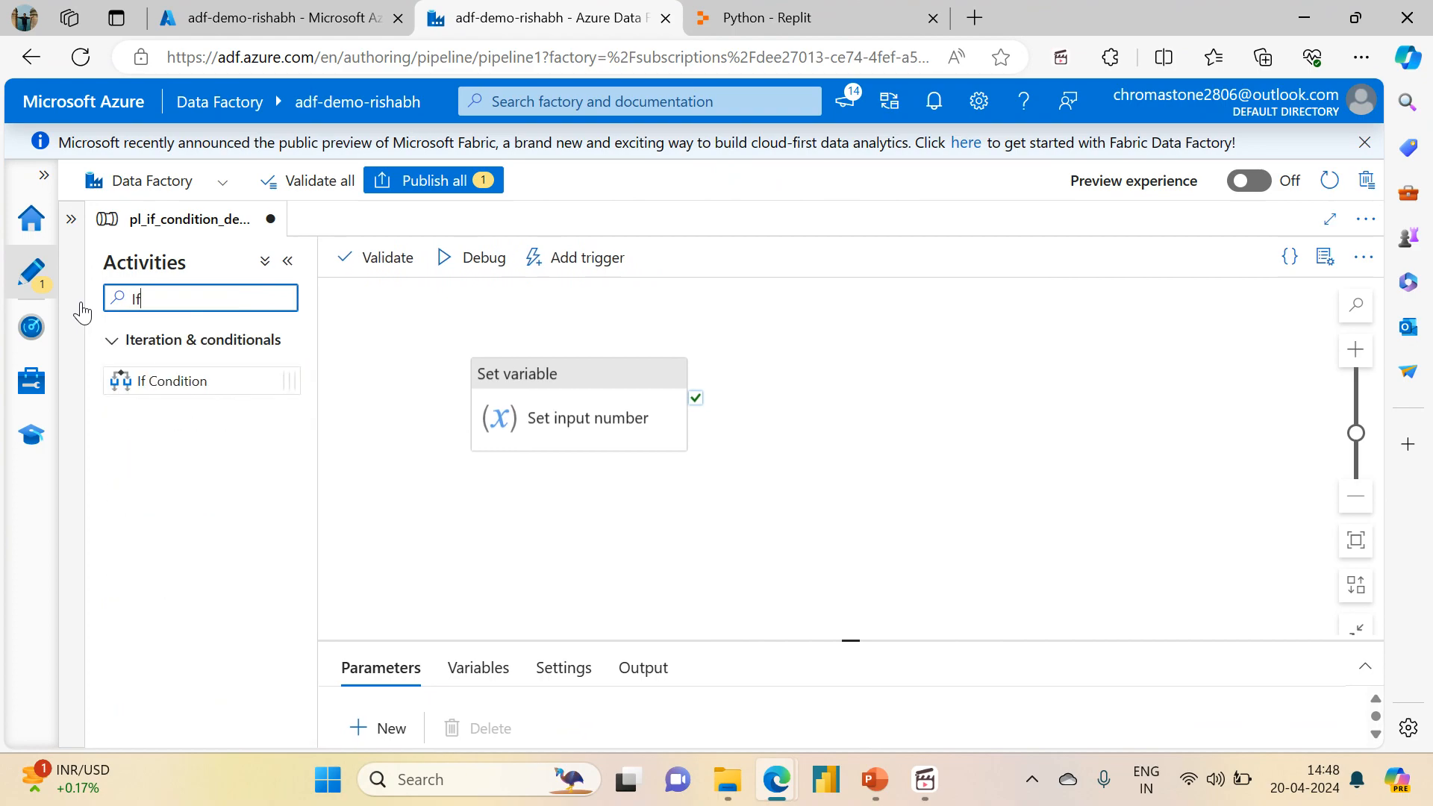
{"action": "left_click_drag", "start_coordinate": [141, 379], "coordinate": [883, 385]}
Connect the success output of Set input number to the If Condition activity and auto-align the activities
{"action": "left_click_drag", "start_coordinate": [696, 397], "coordinate": [922, 375]}
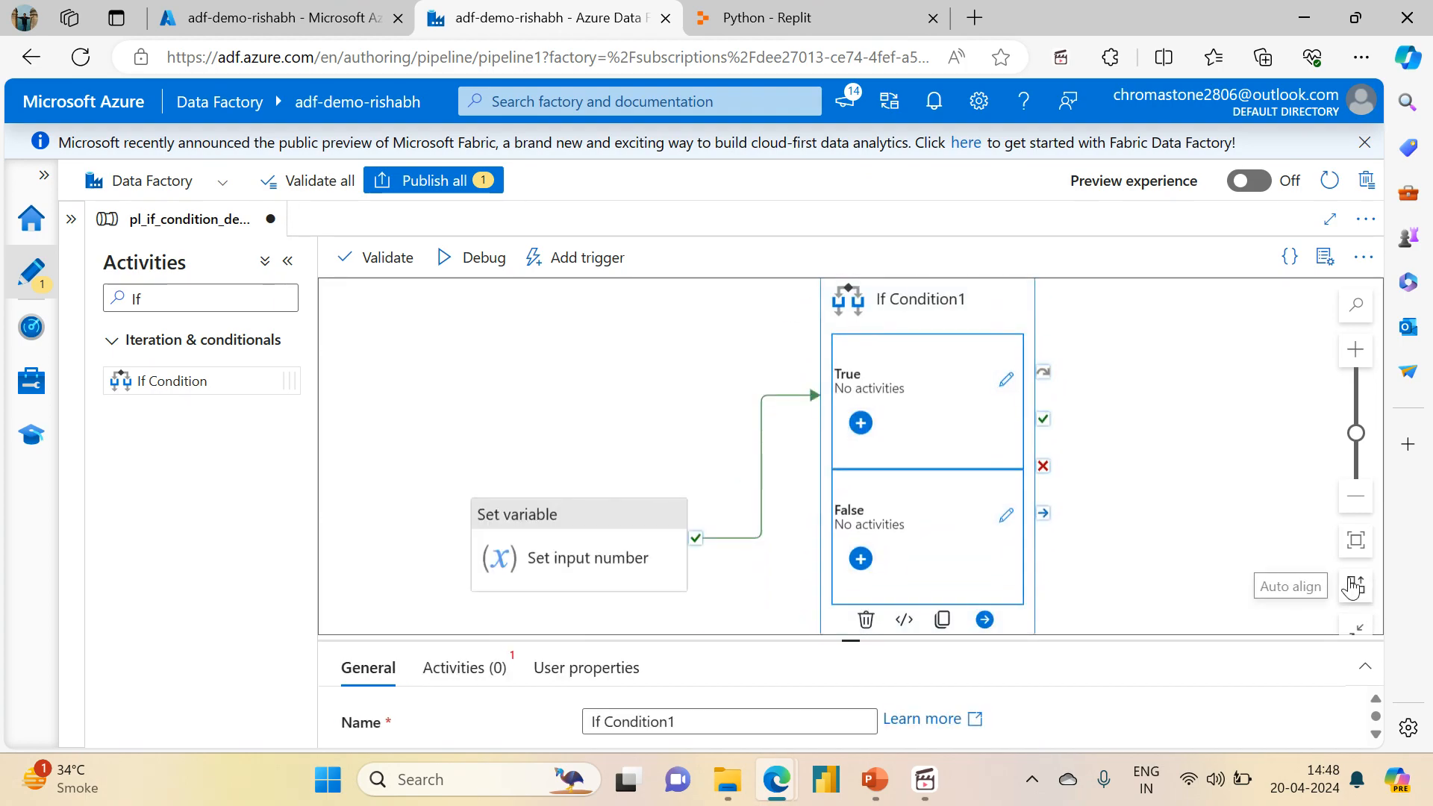
{"action": "left_click", "coordinate": [1353, 585]}
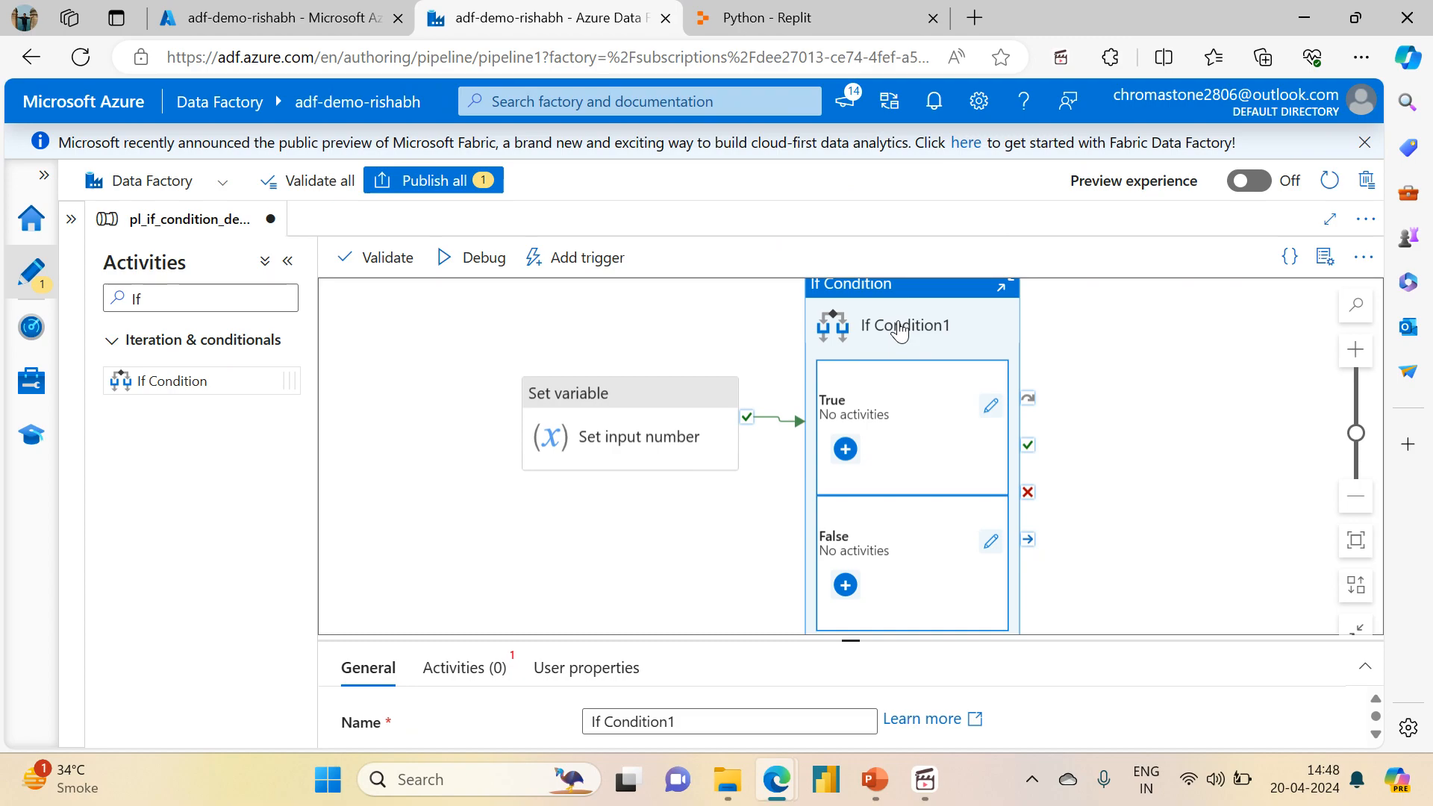
{"action": "left_click_drag", "start_coordinate": [850, 643], "coordinate": [843, 663]}
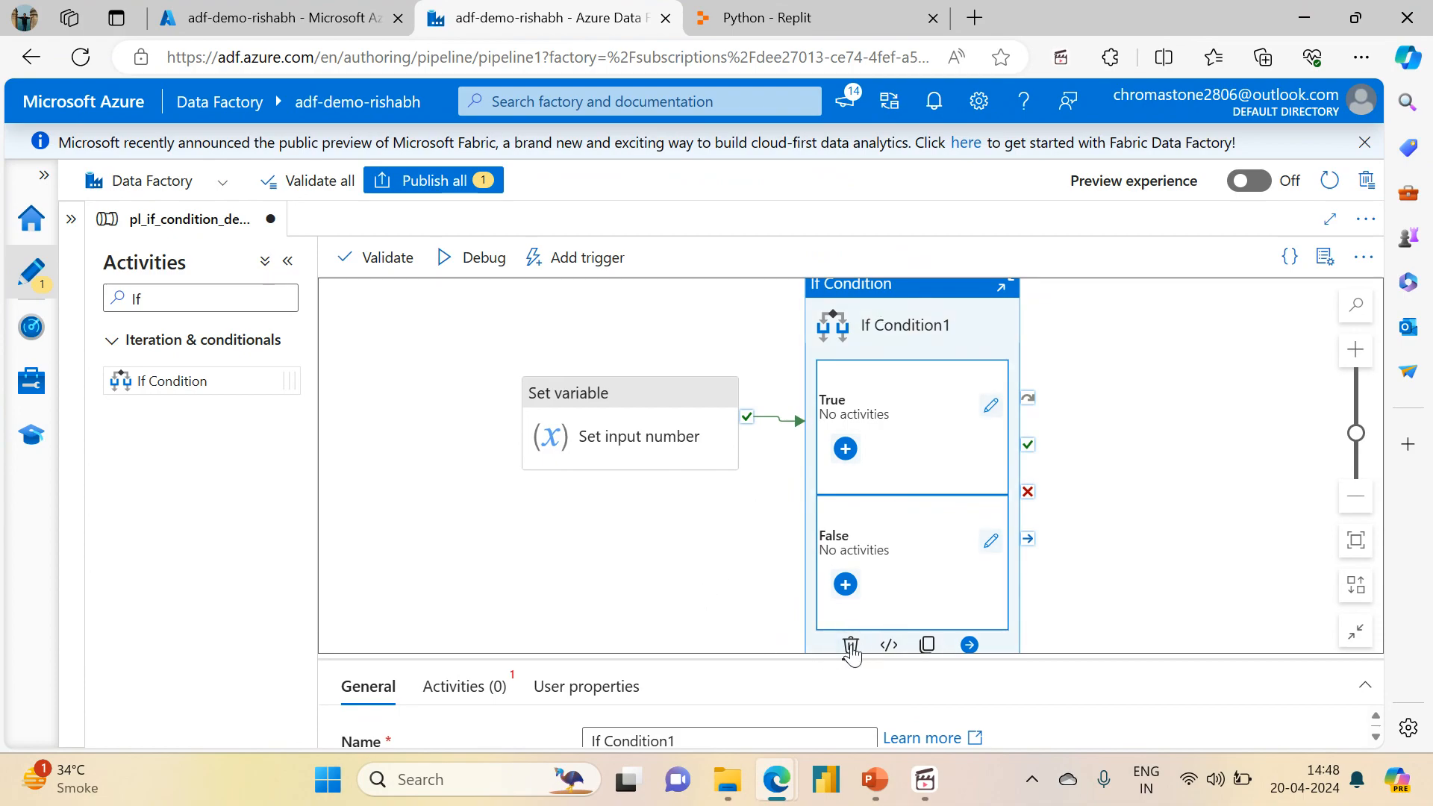
Create a new Integer pipeline variable named var_number as the target of the Set input number activity
{"action": "left_click_drag", "start_coordinate": [851, 657], "coordinate": [850, 404]}
{"action": "left_click", "coordinate": [616, 409]}
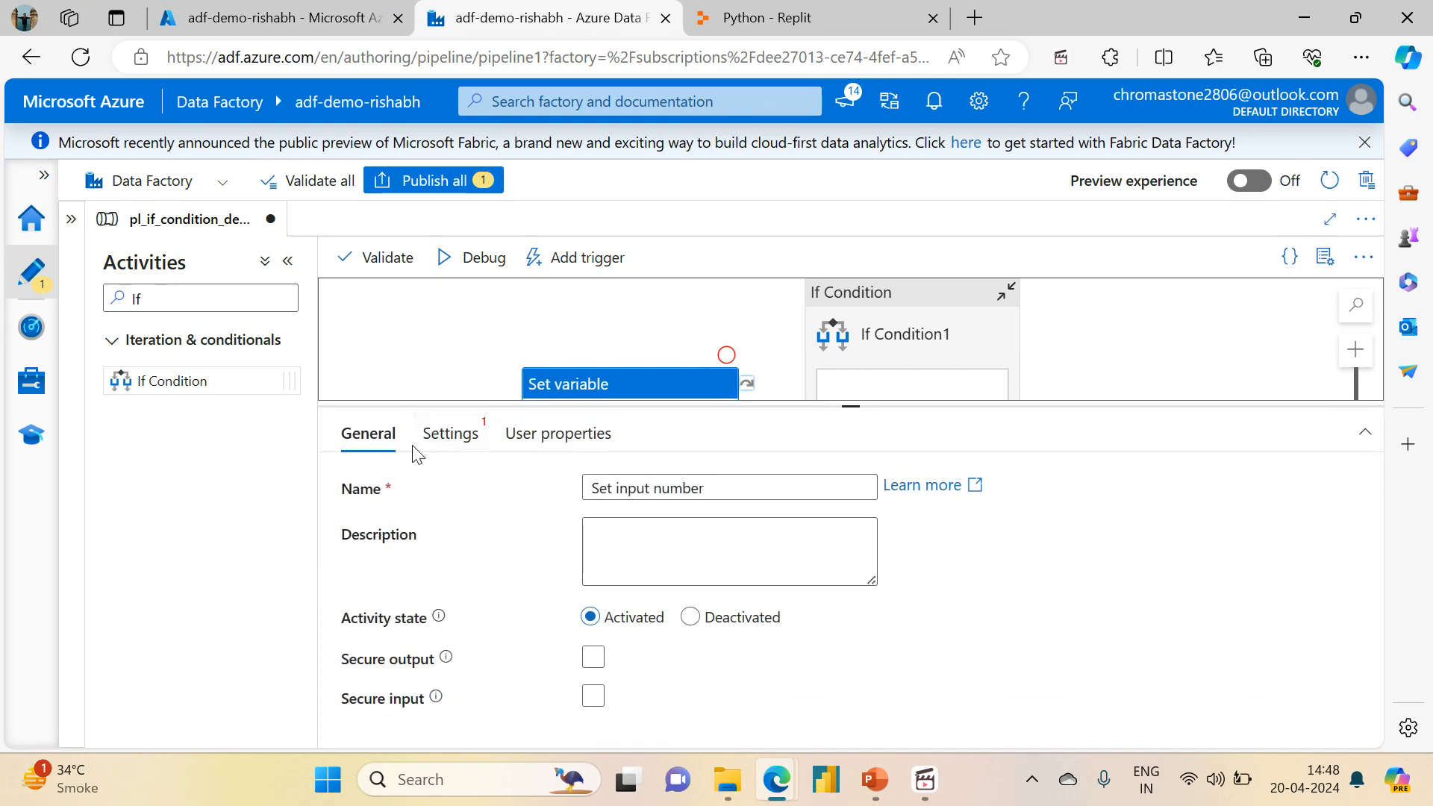
{"action": "left_click", "coordinate": [450, 433]}
{"action": "left_click", "coordinate": [710, 537]}
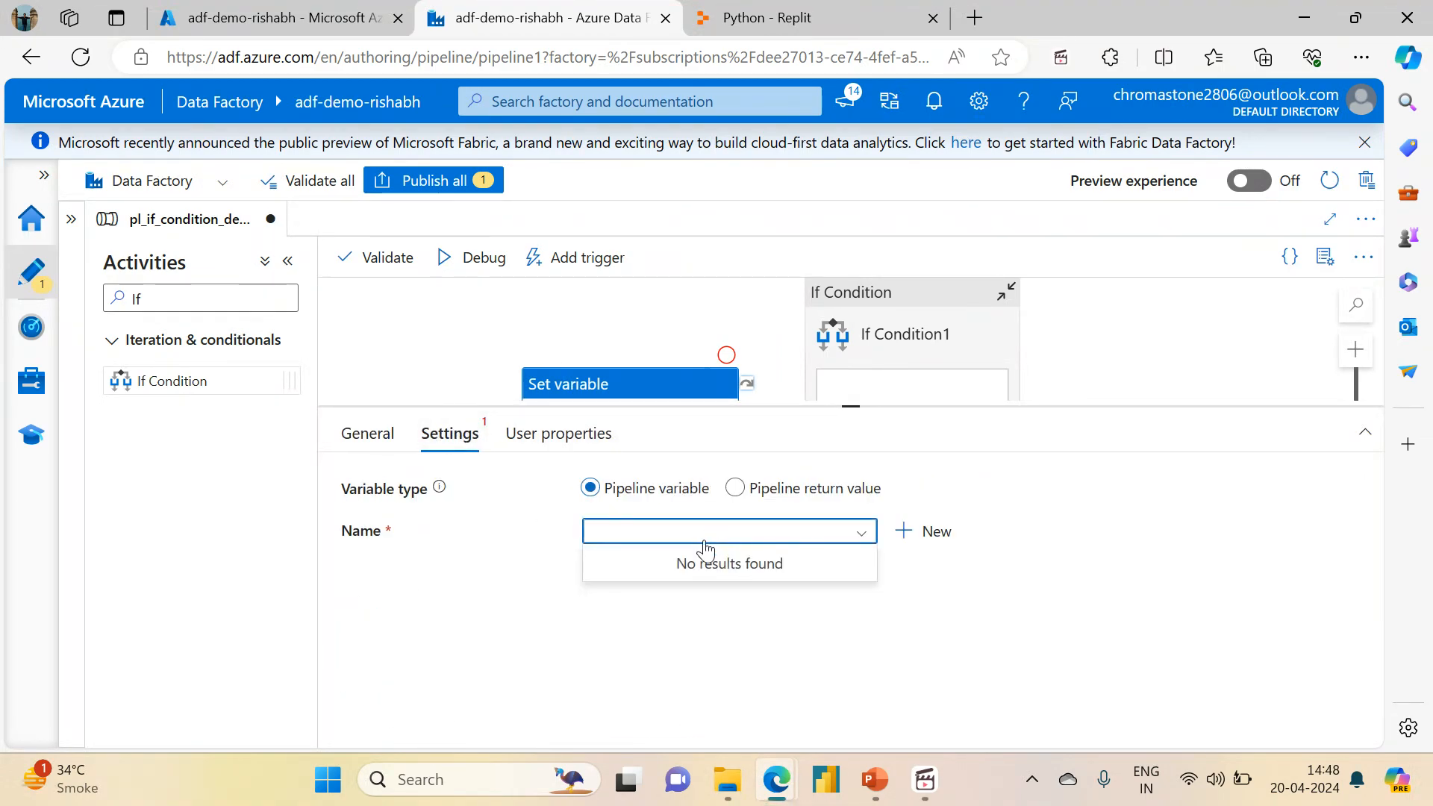
{"action": "left_click", "coordinate": [903, 533]}
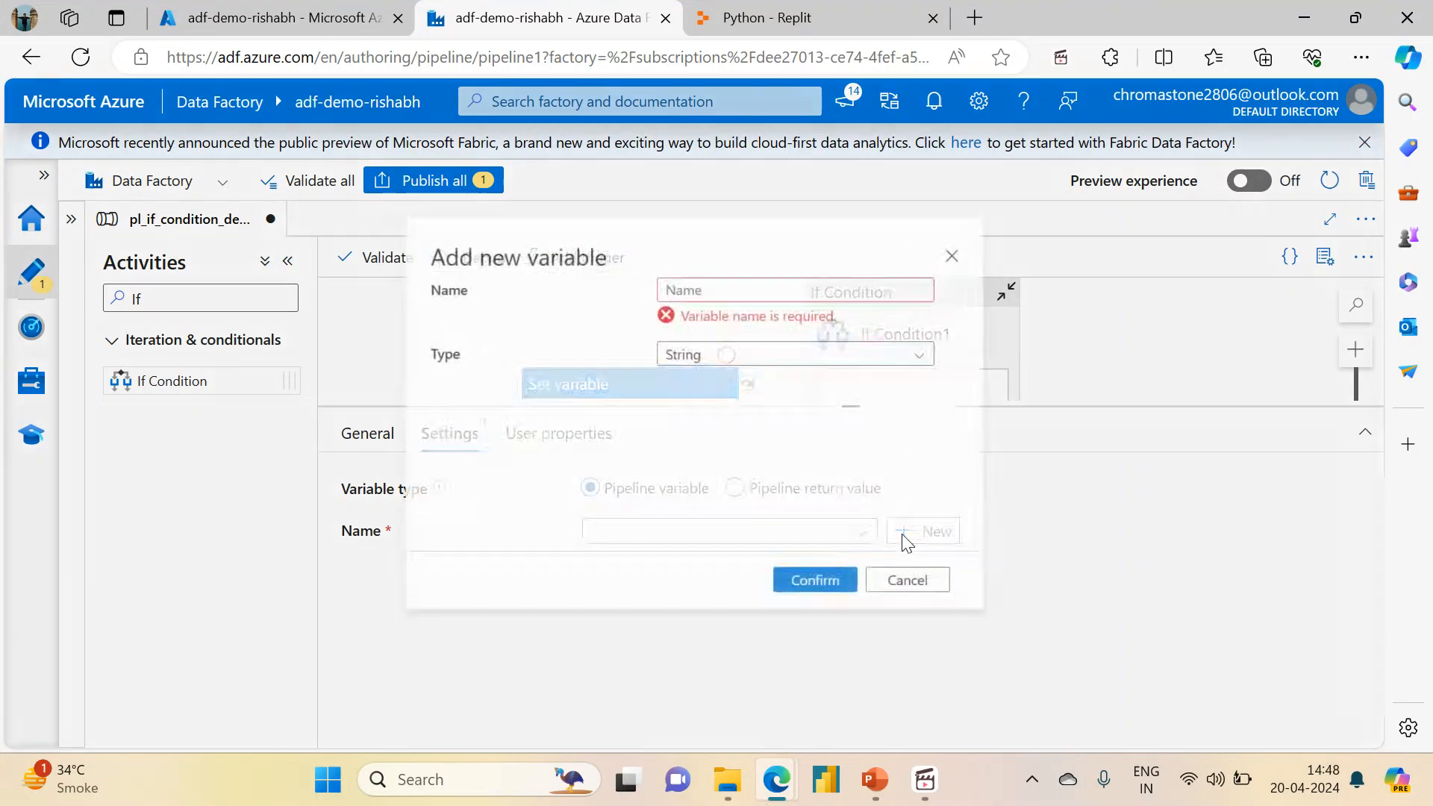
{"action": "left_click", "coordinate": [712, 287]}
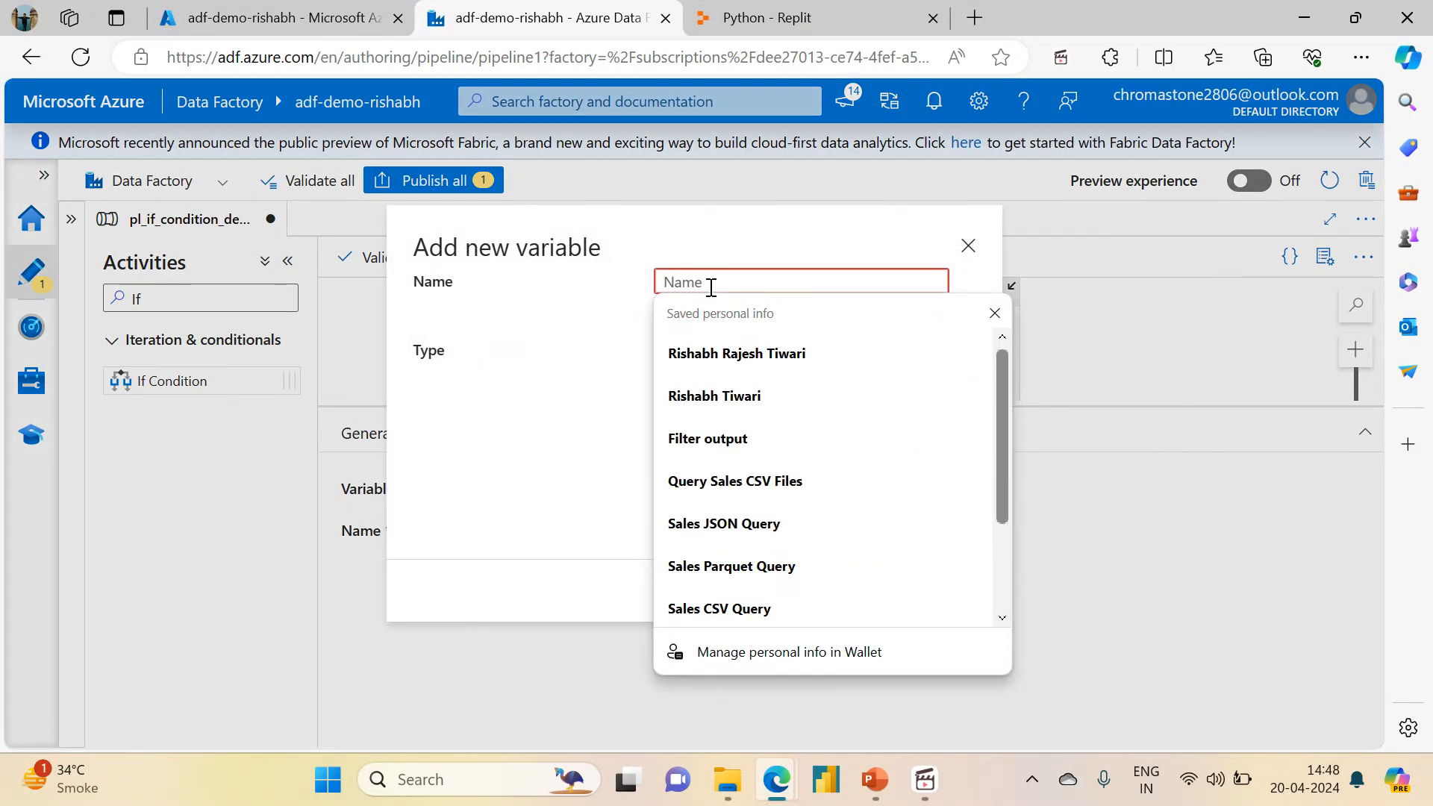
{"action": "type", "text": "var_number"}
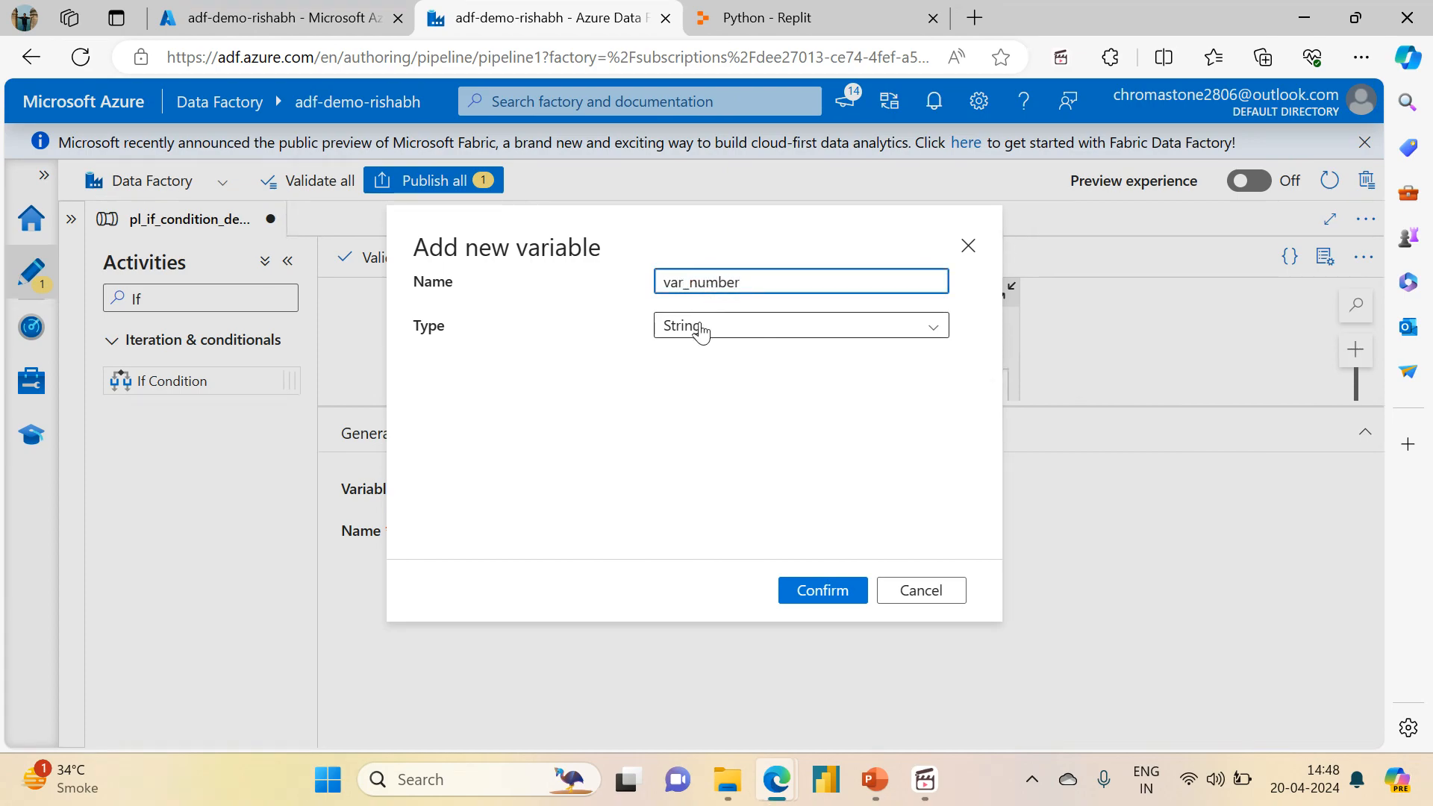
{"action": "left_click", "coordinate": [698, 327]}
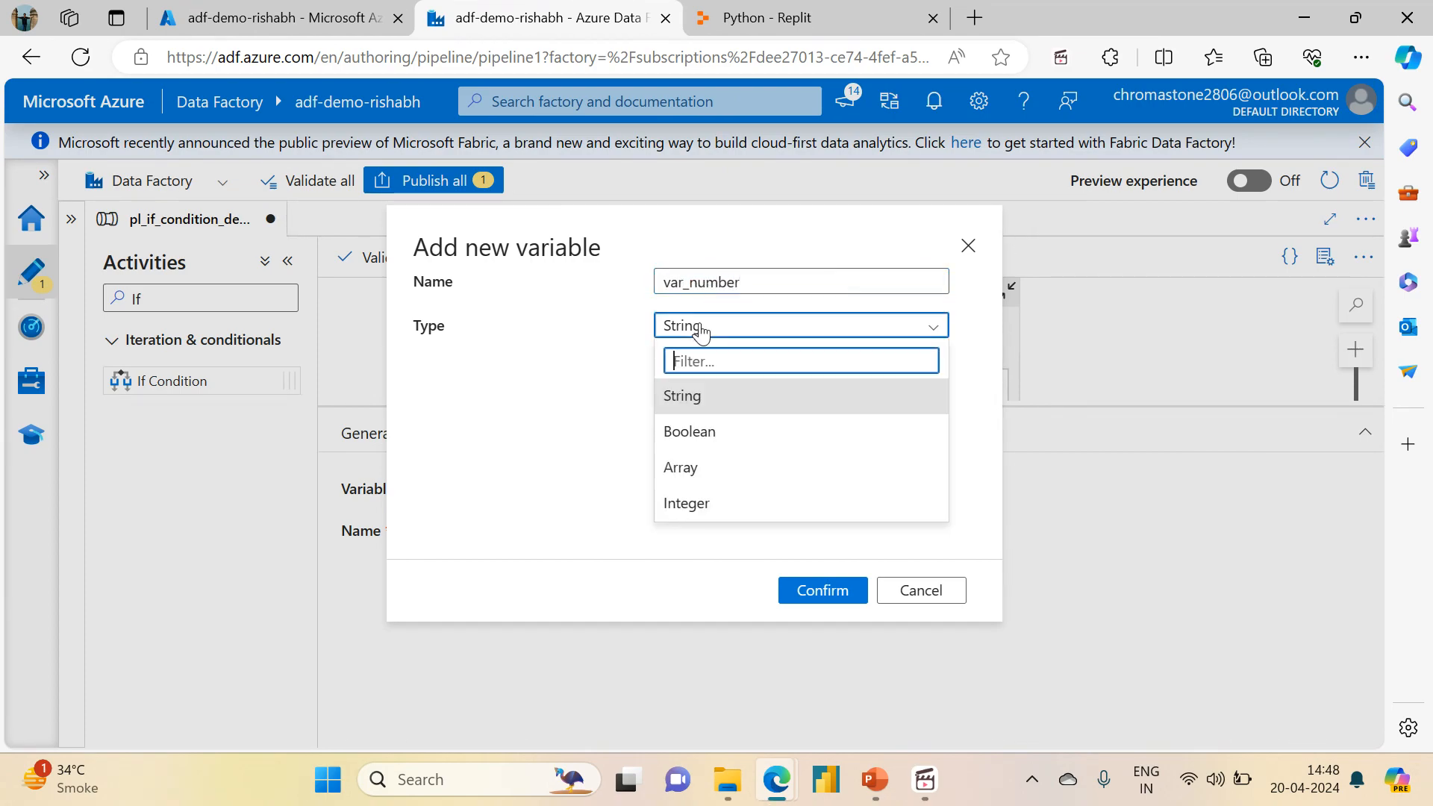
{"action": "left_click", "coordinate": [689, 501]}
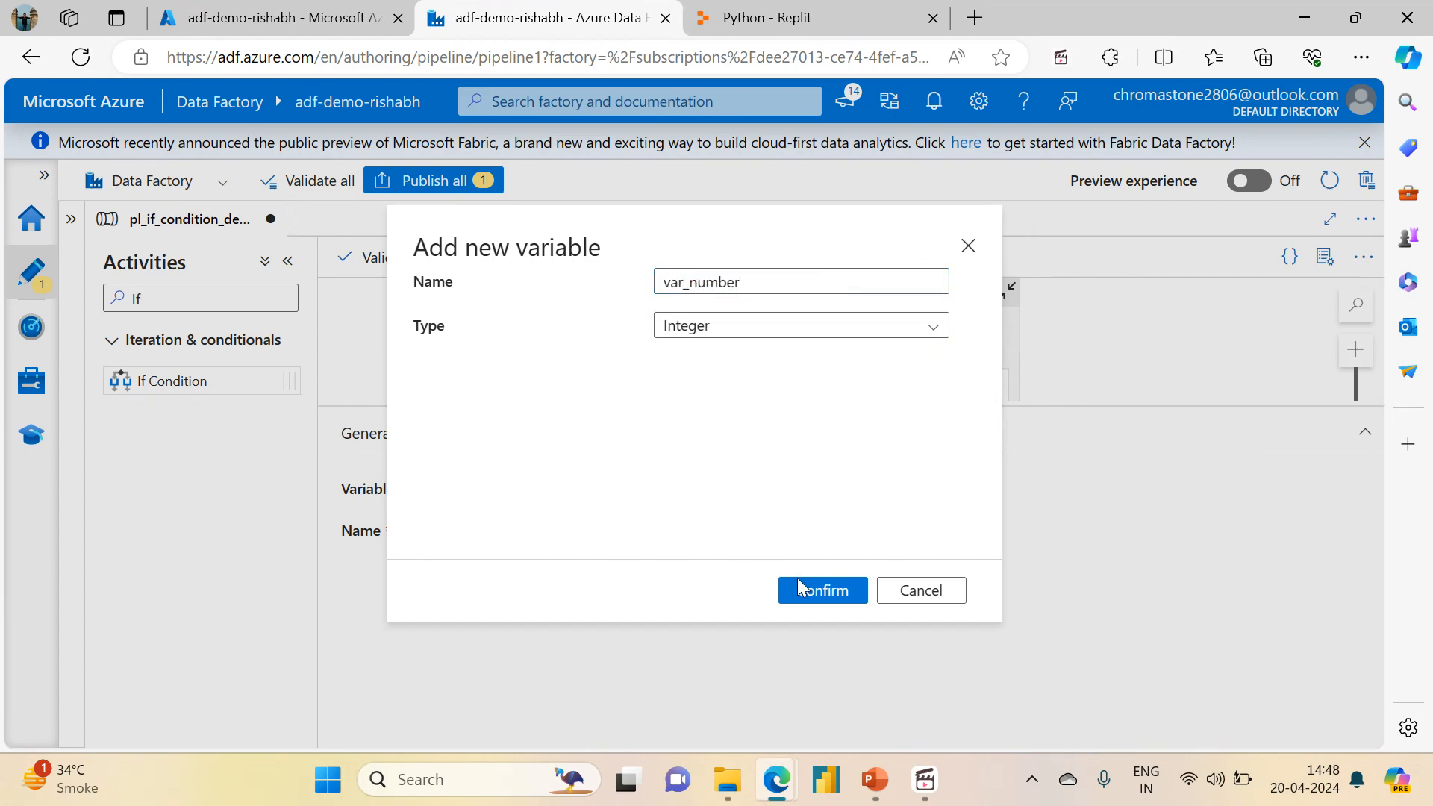
{"action": "left_click", "coordinate": [799, 586]}
{"action": "left_click", "coordinate": [645, 592]}
{"action": "left_click", "coordinate": [625, 645]}
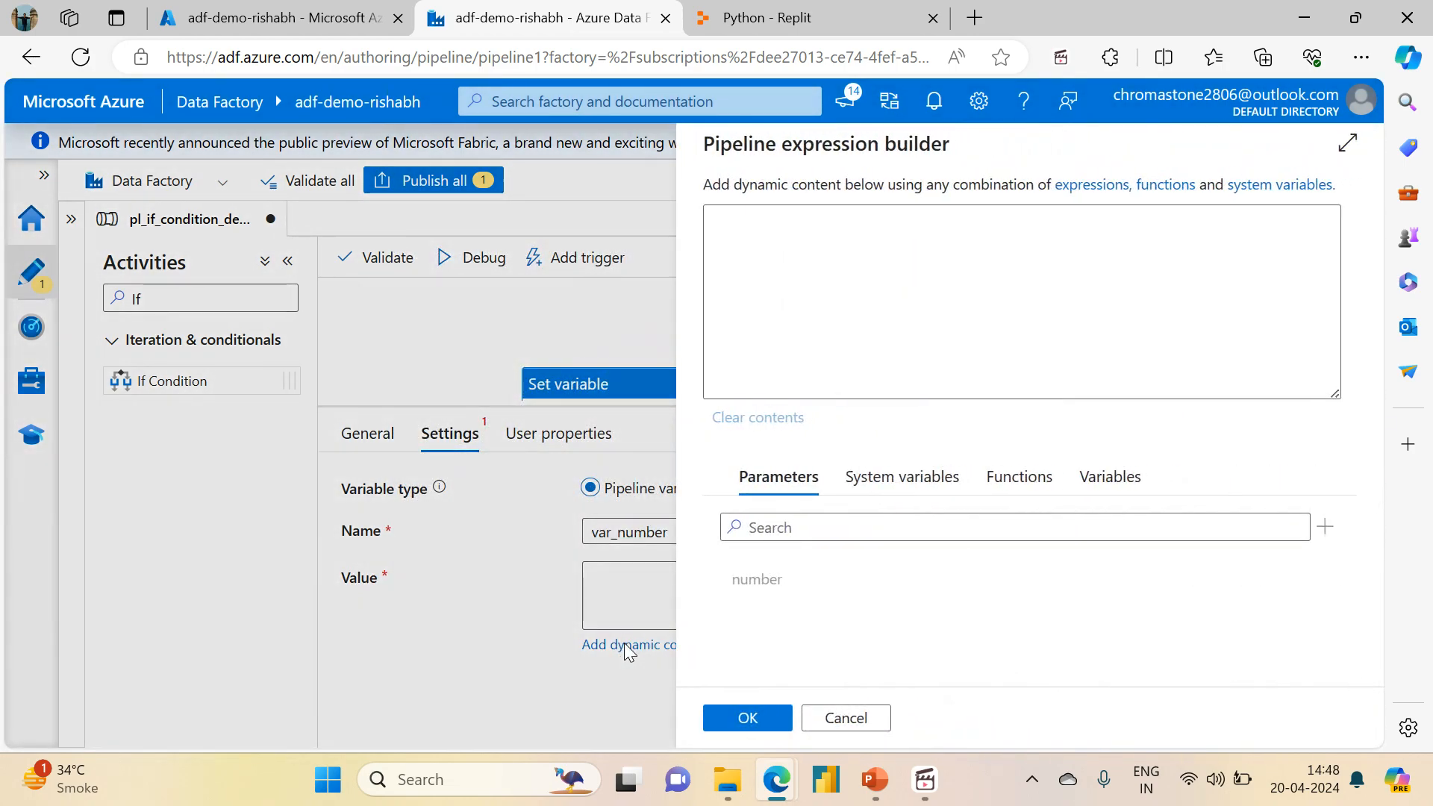
{"action": "left_click", "coordinate": [756, 580]}
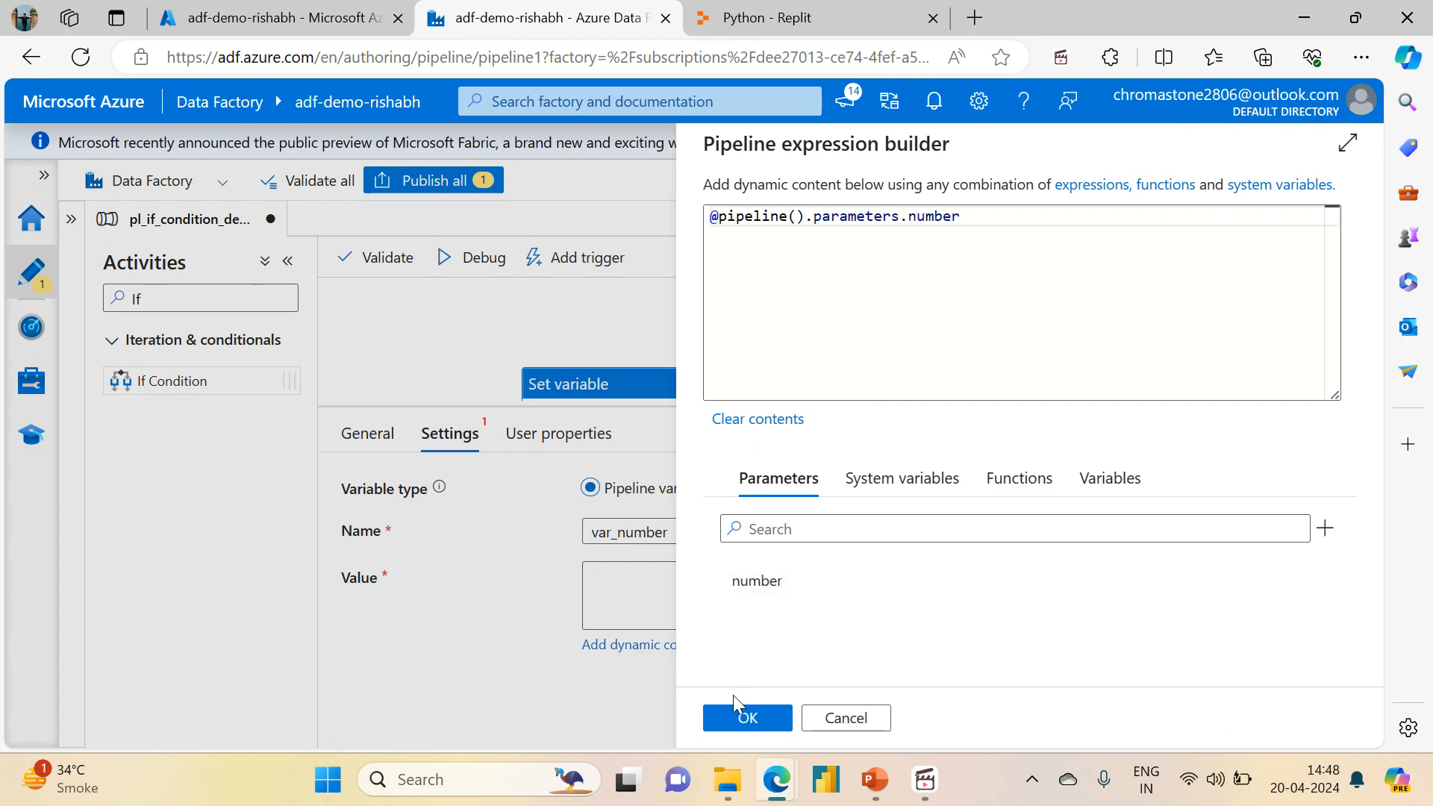
{"action": "left_click", "coordinate": [737, 718]}
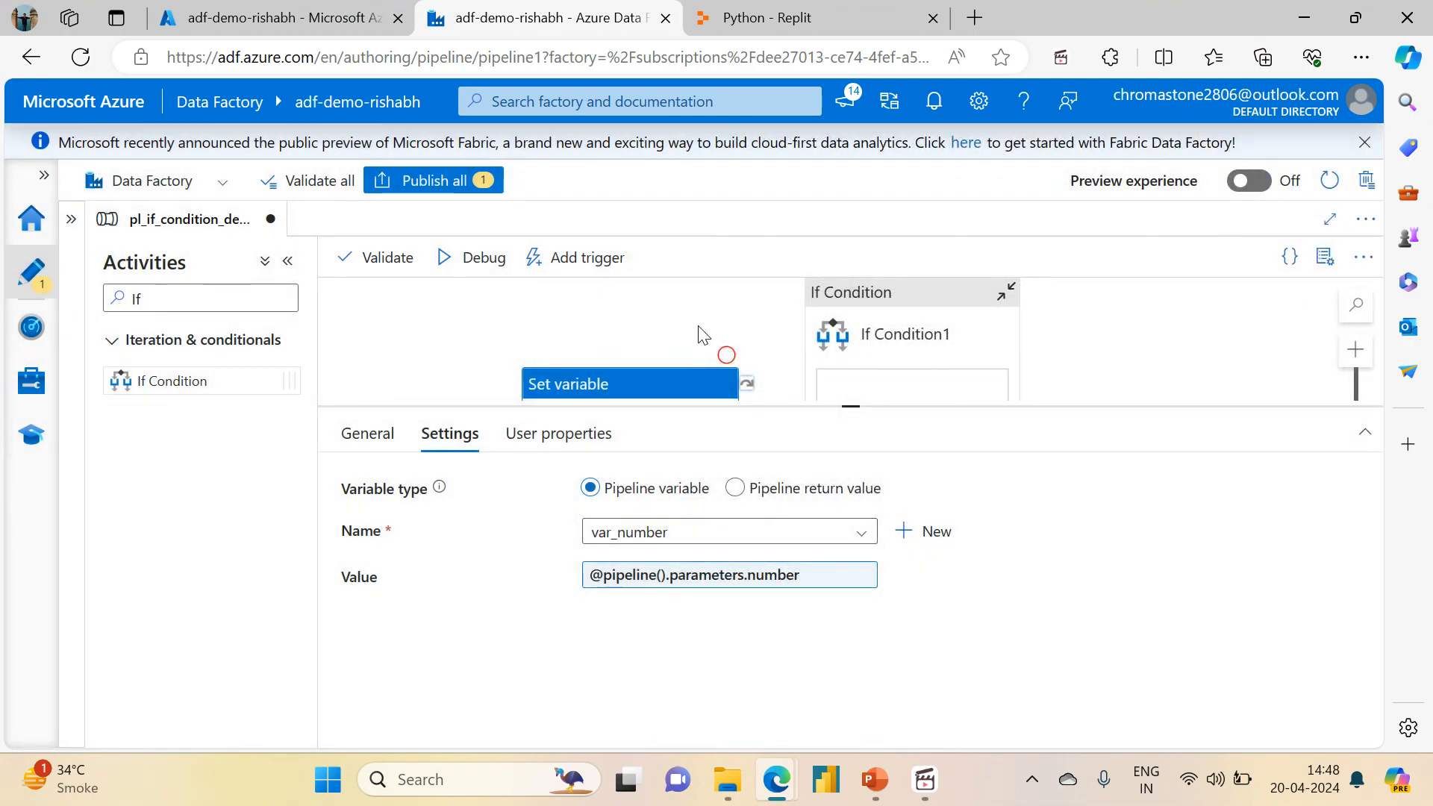
Rename the If Condition activity as "Check even or odd"
{"action": "left_click", "coordinate": [887, 287]}
{"action": "left_click", "coordinate": [690, 492]}
{"action": "key", "text": "ctrl+a"}
{"action": "key", "text": "BackSpace"}
{"action": "type", "text": "Check even"}
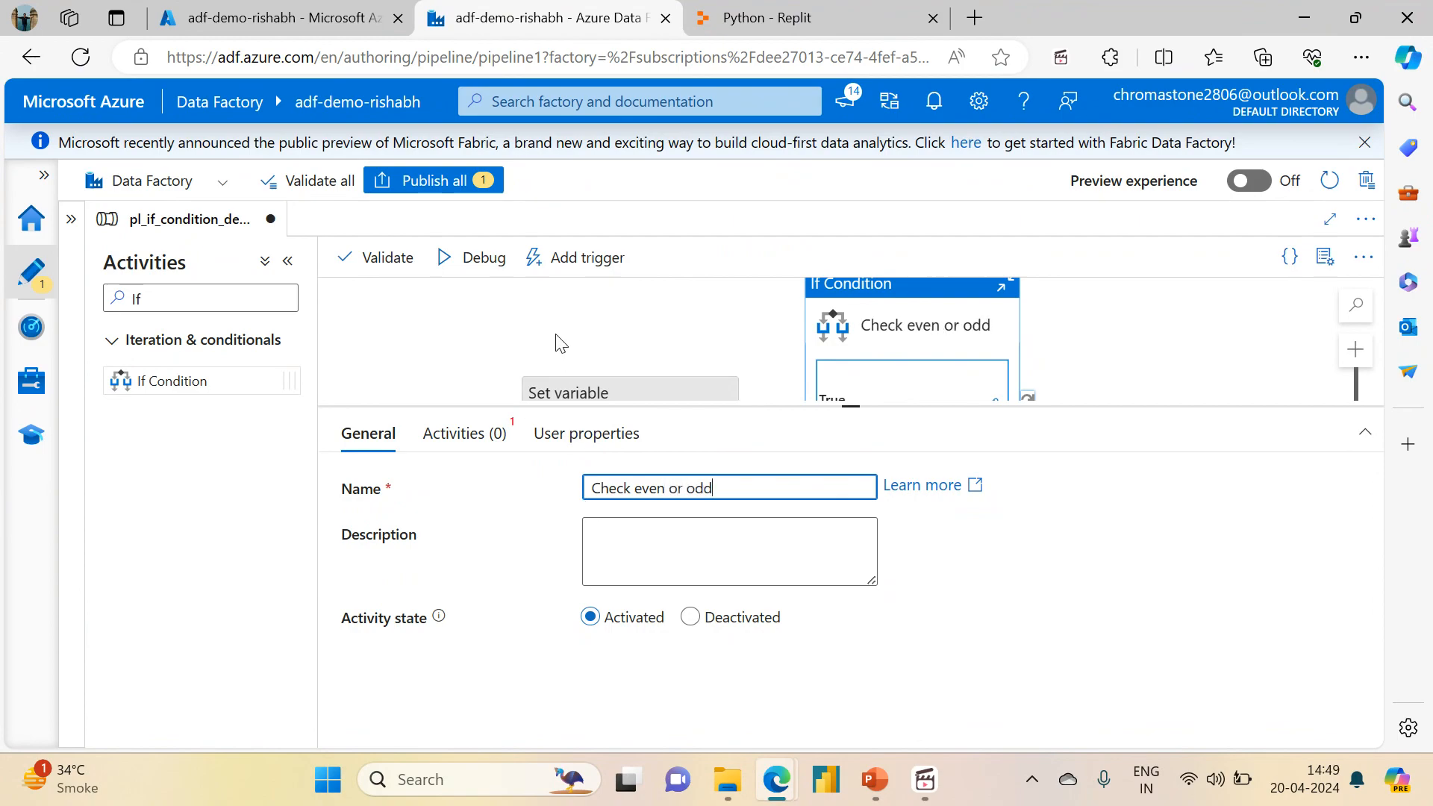
Add a second pipeline variable named message, keeping its type as String
{"action": "left_click", "coordinate": [555, 291]}
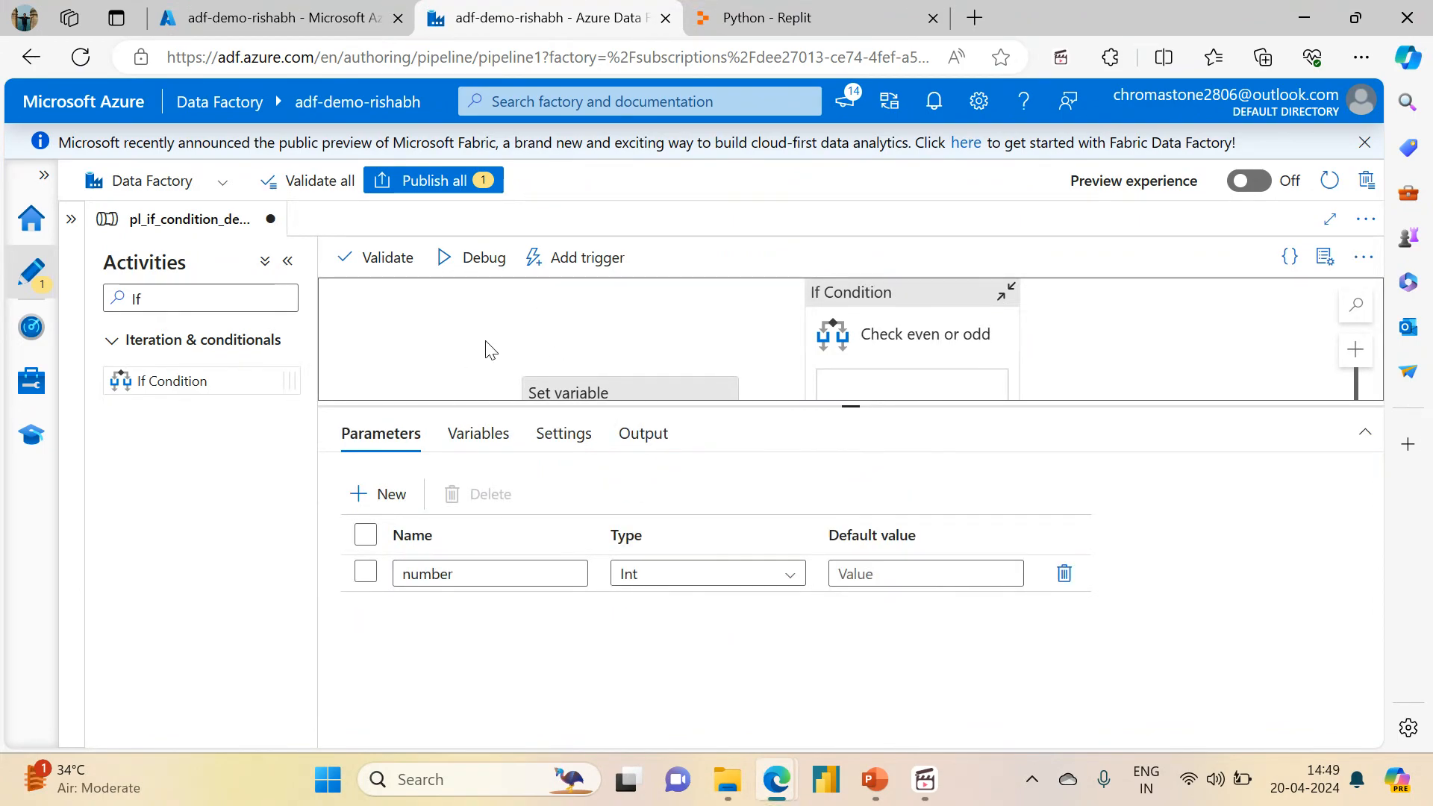
{"action": "left_click", "coordinate": [486, 447]}
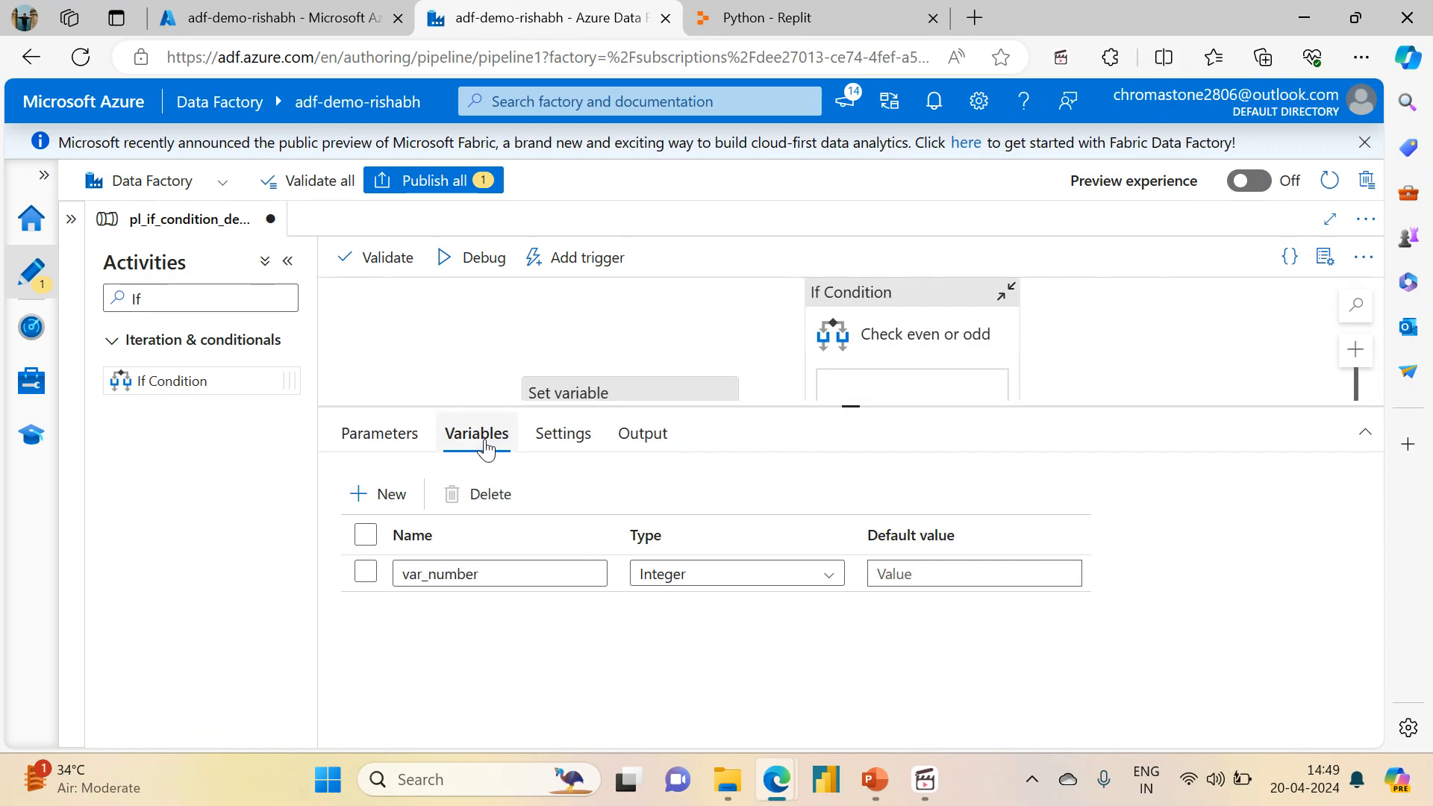
{"action": "left_click", "coordinate": [362, 492]}
{"action": "left_click", "coordinate": [440, 612]}
{"action": "type", "text": "message"}
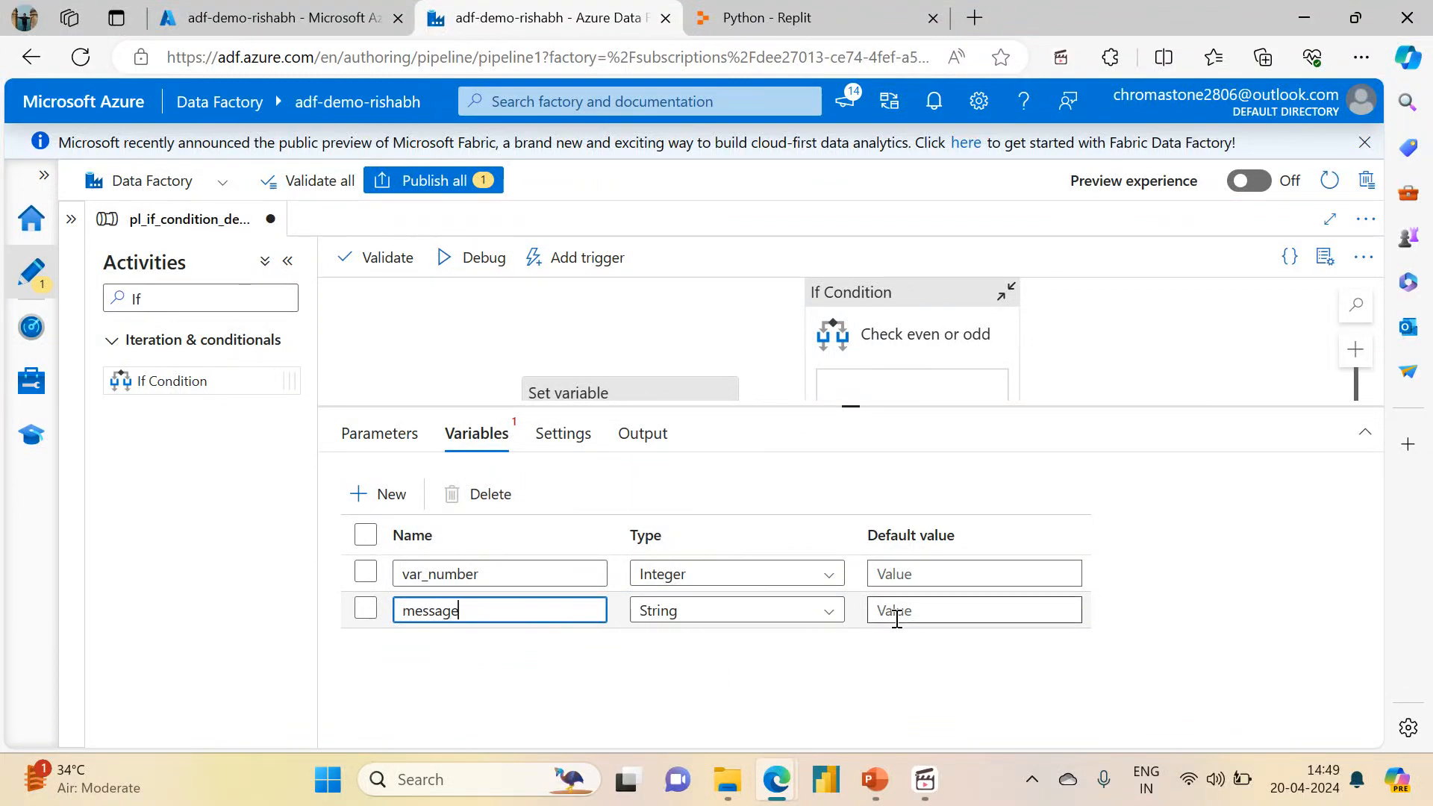
{"action": "left_click", "coordinate": [667, 297]}
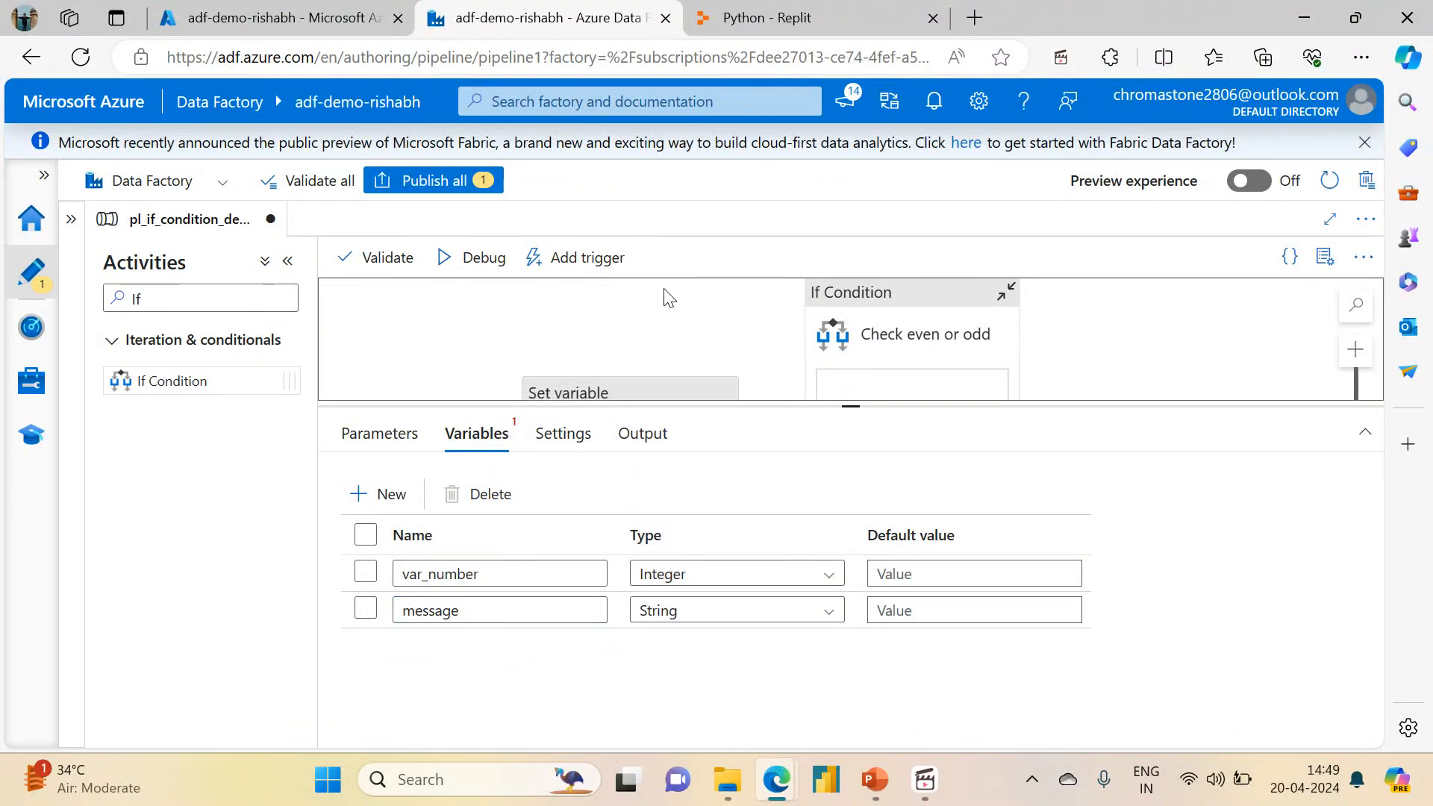
Open the condition settings of the Check even or odd activity and consult the even-number test in the Python script on Replit
{"action": "left_click", "coordinate": [883, 312]}
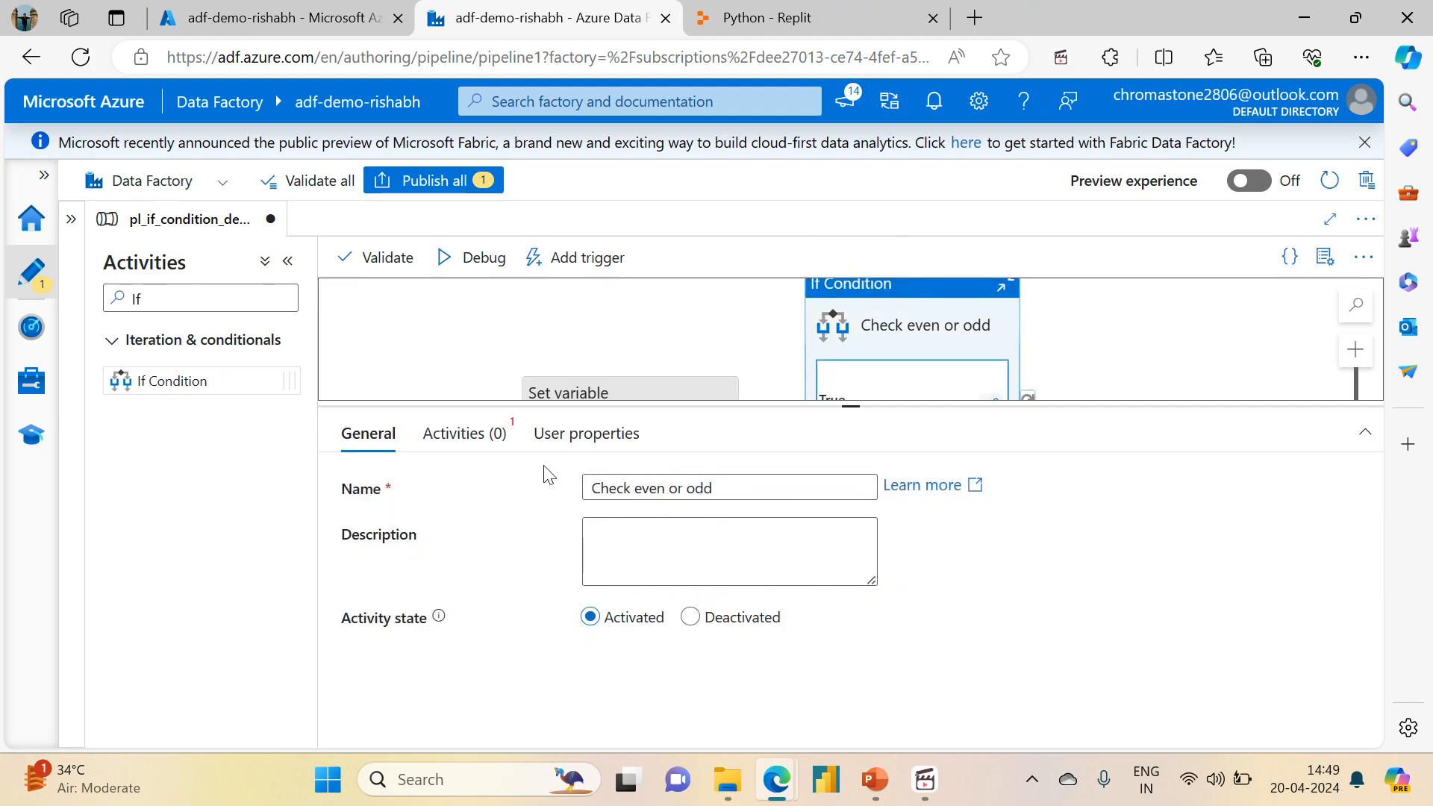
{"action": "left_click", "coordinate": [455, 442]}
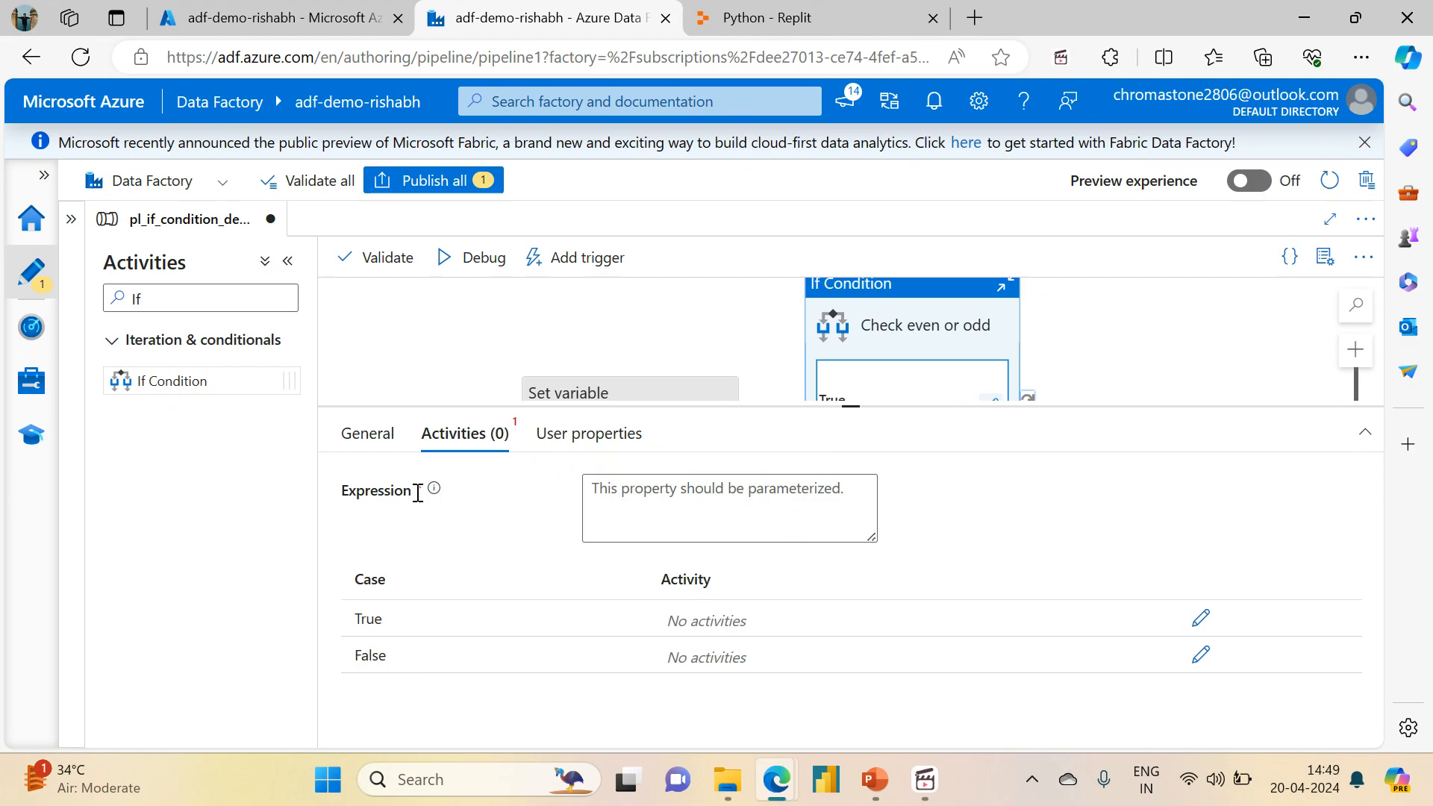
{"action": "left_click", "coordinate": [817, 4]}
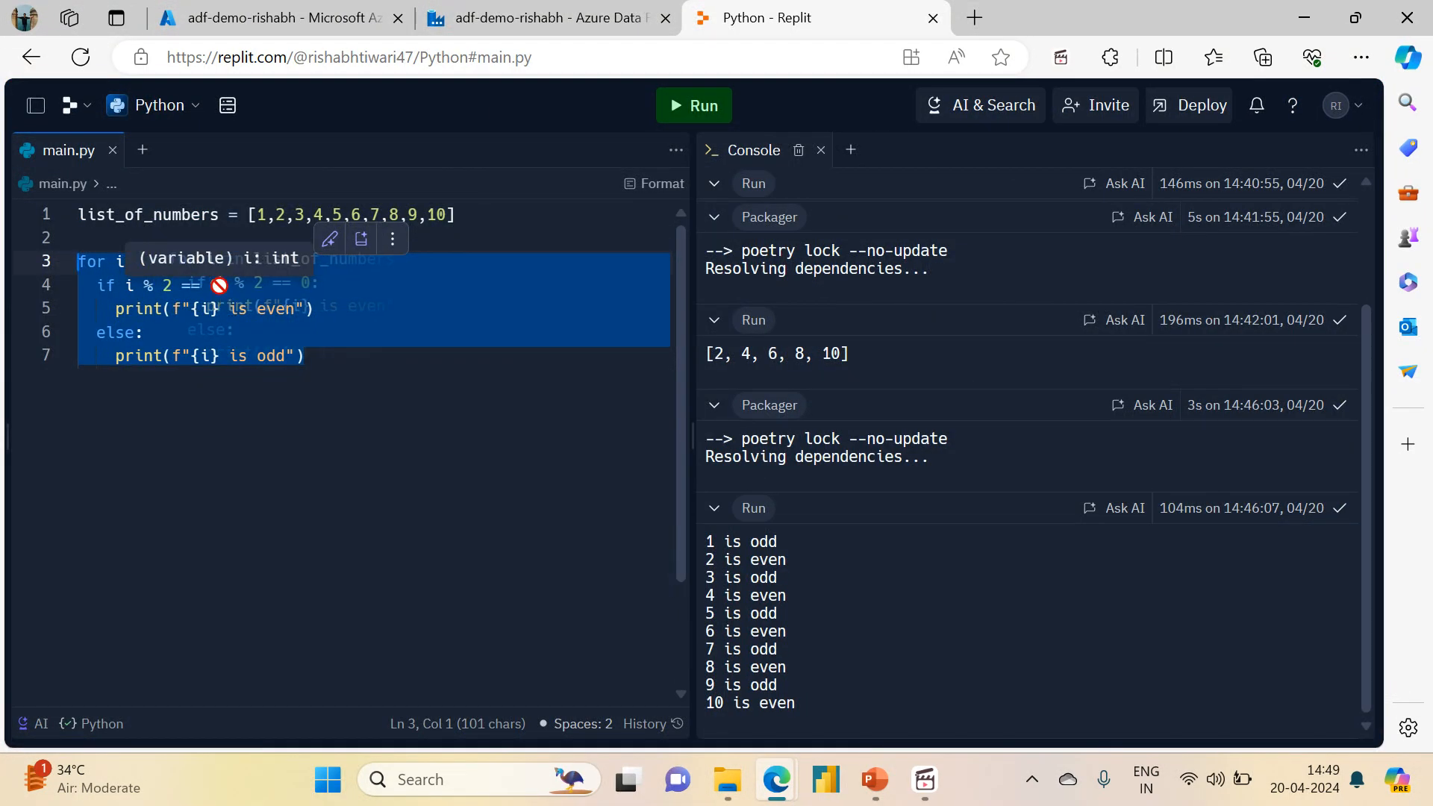
{"action": "key", "text": "Escape"}
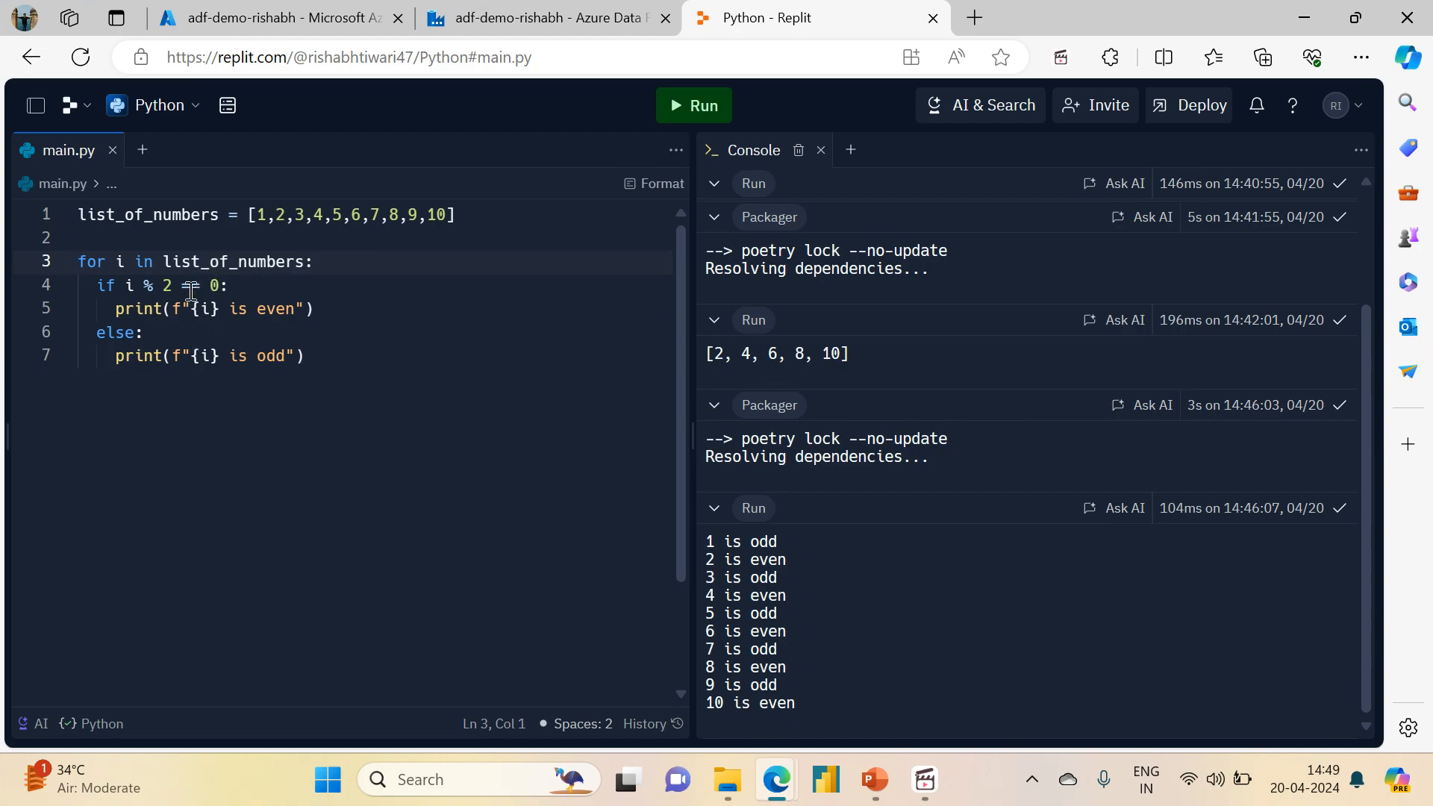
{"action": "left_click", "coordinate": [308, 14]}
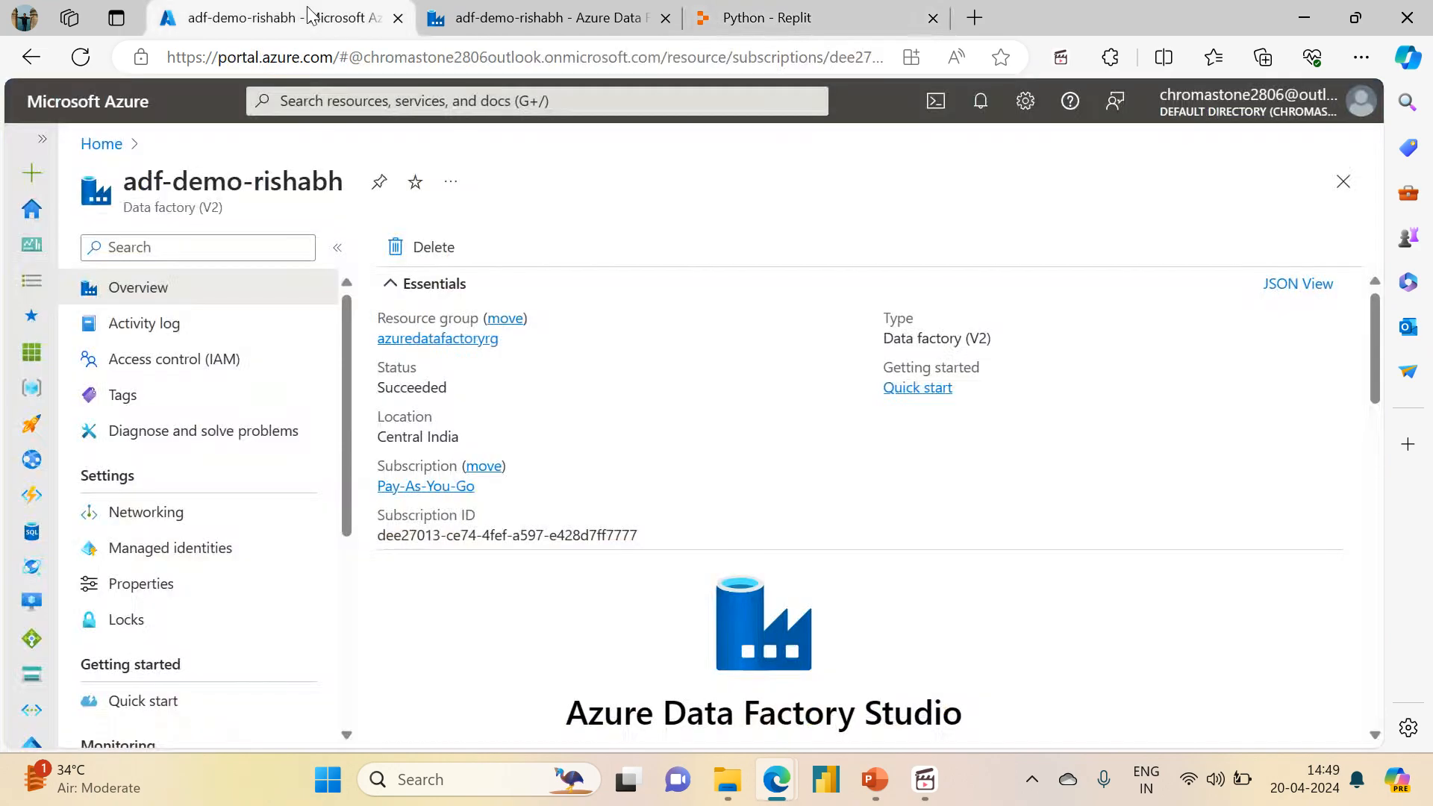
{"action": "left_click", "coordinate": [553, 18]}
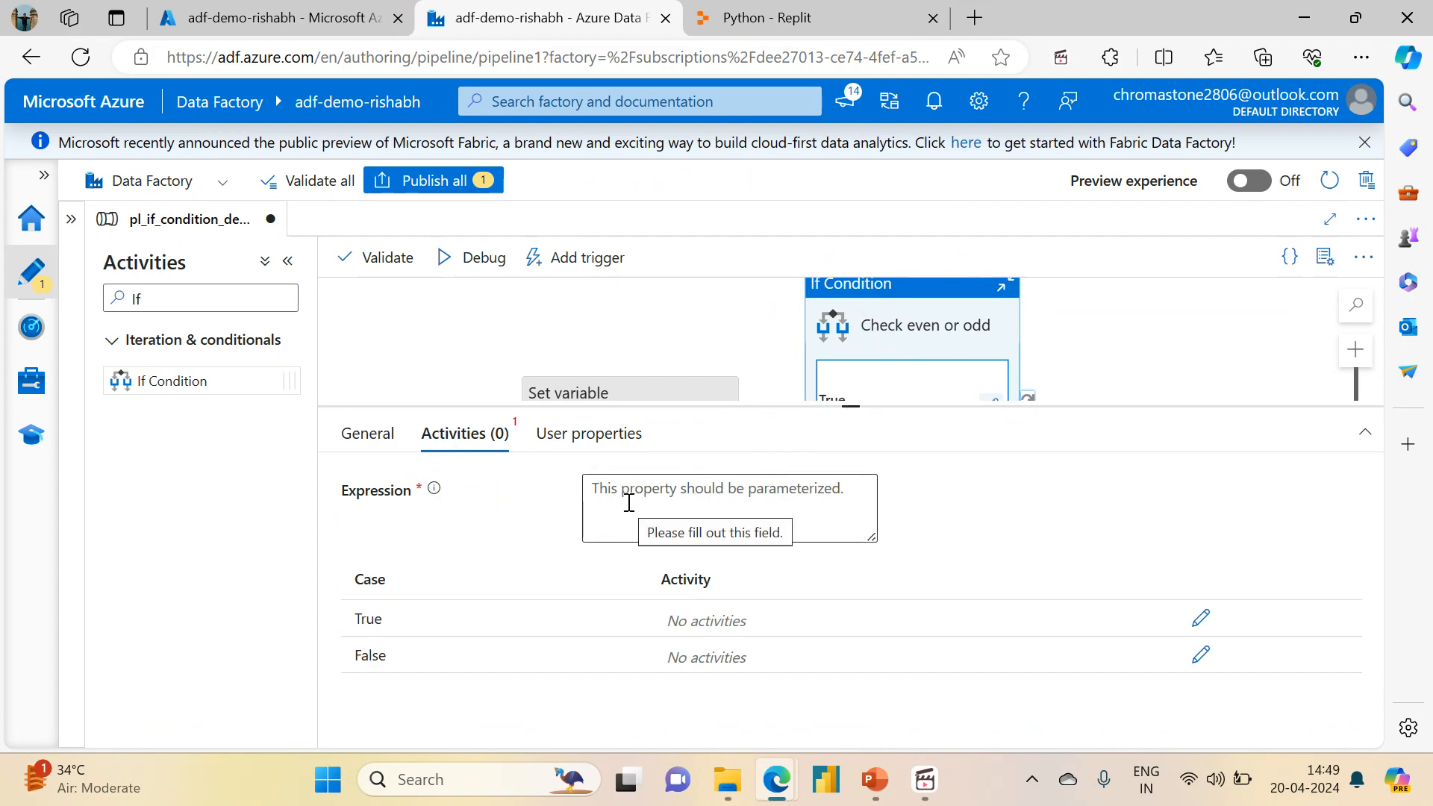
Start a dynamic expression for the If Condition activity and insert the mod math function into it
{"action": "left_click", "coordinate": [597, 495]}
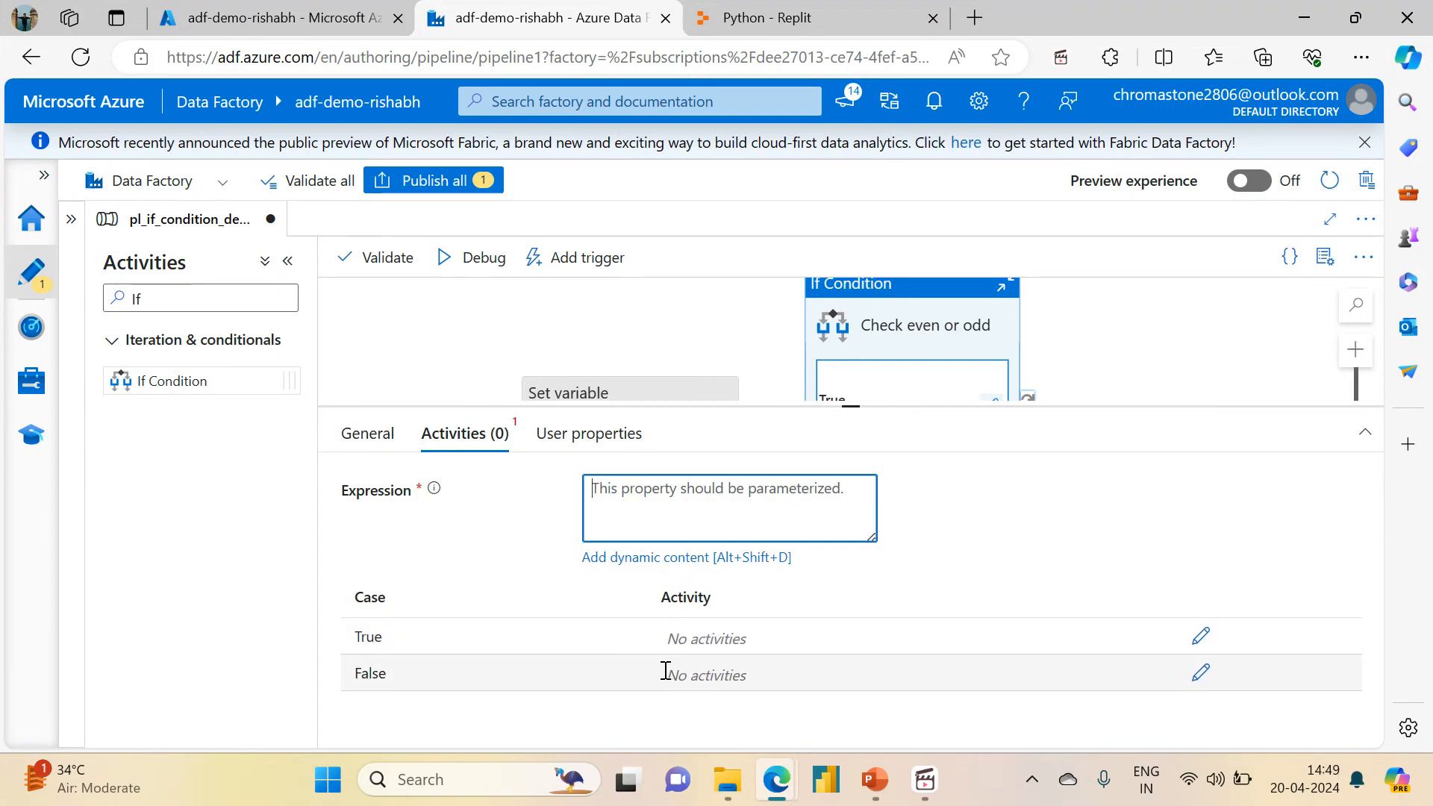
{"action": "left_click", "coordinate": [432, 498]}
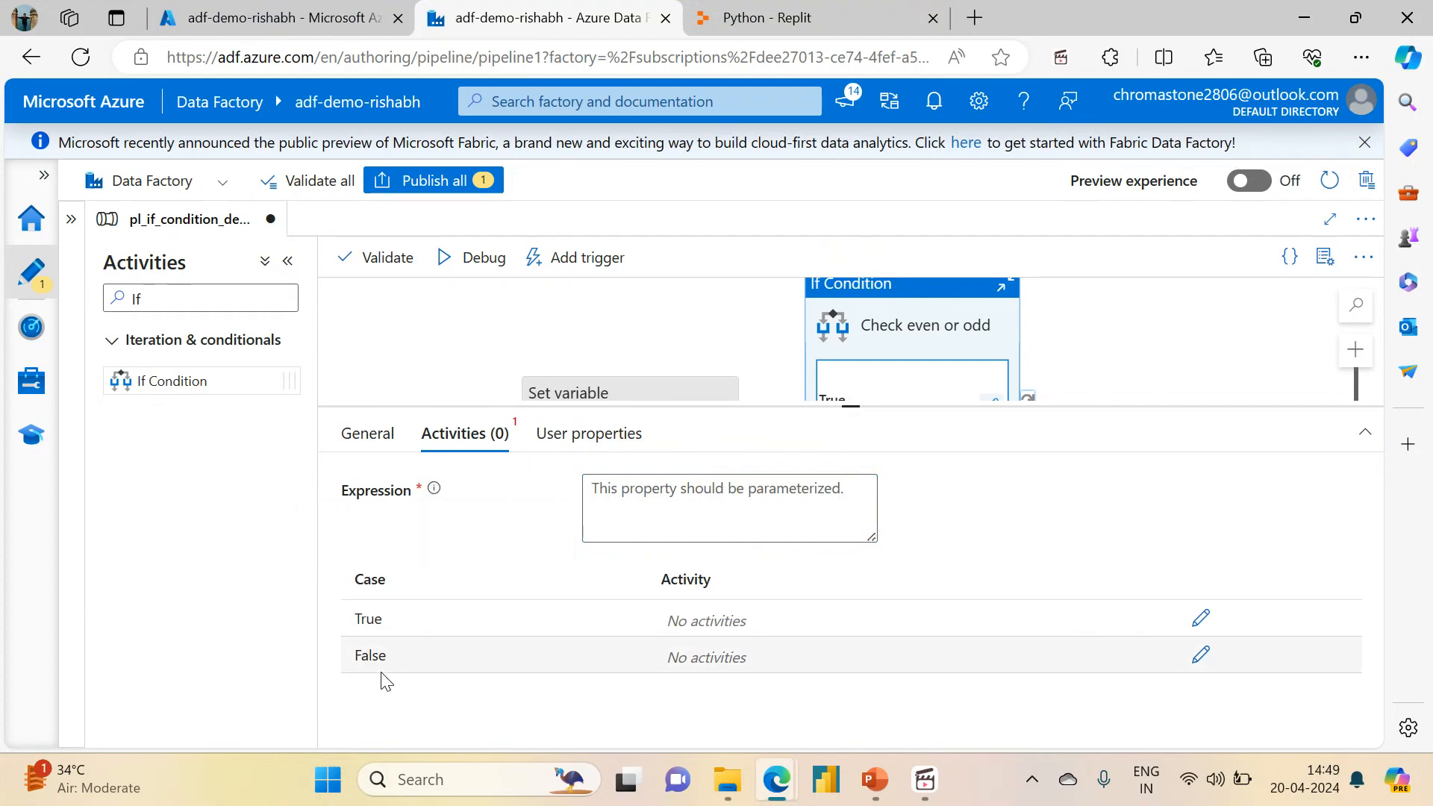
{"action": "left_click", "coordinate": [711, 492]}
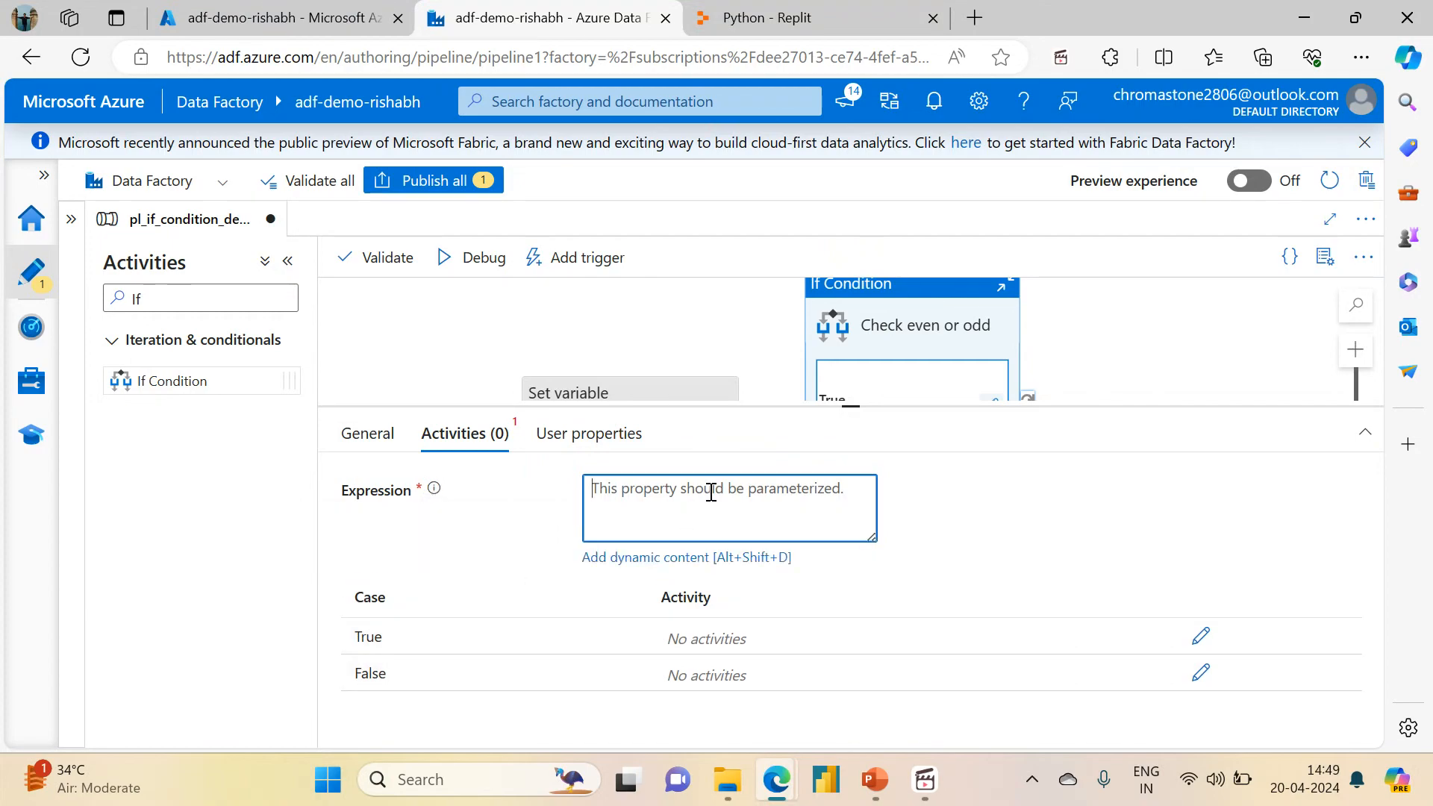
{"action": "left_click", "coordinate": [618, 563]}
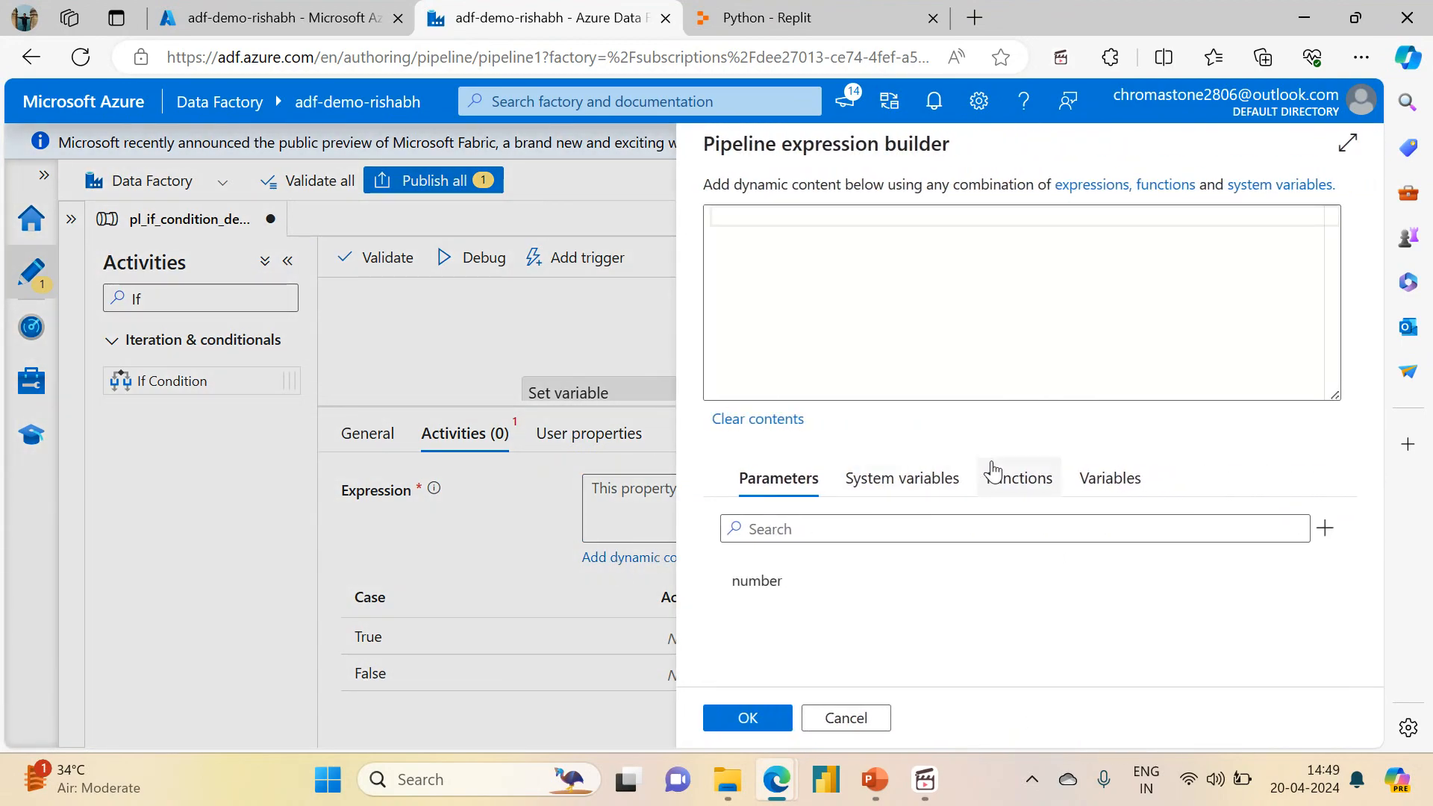
{"action": "left_click", "coordinate": [1019, 479]}
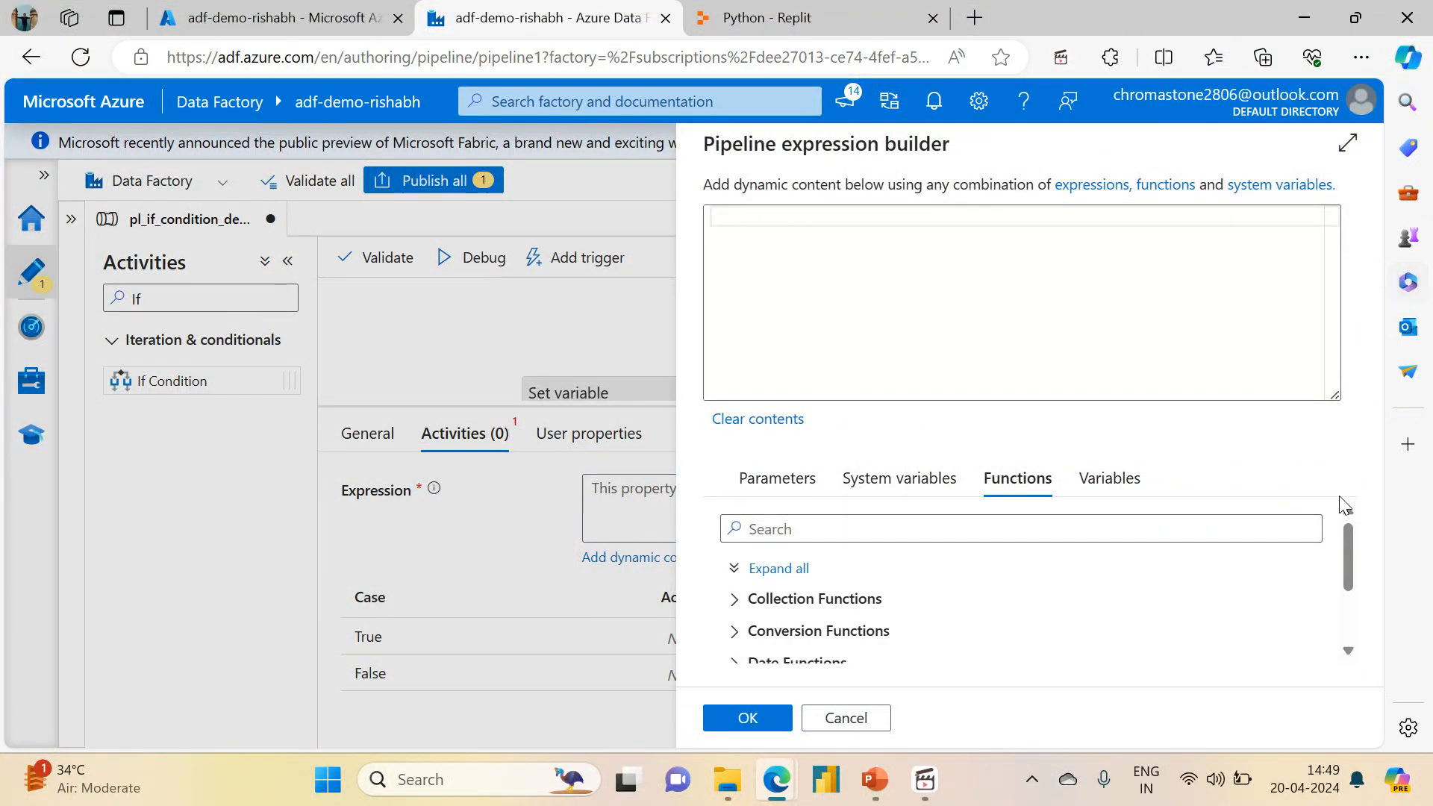
{"action": "left_click_drag", "start_coordinate": [1344, 562], "coordinate": [1349, 612]}
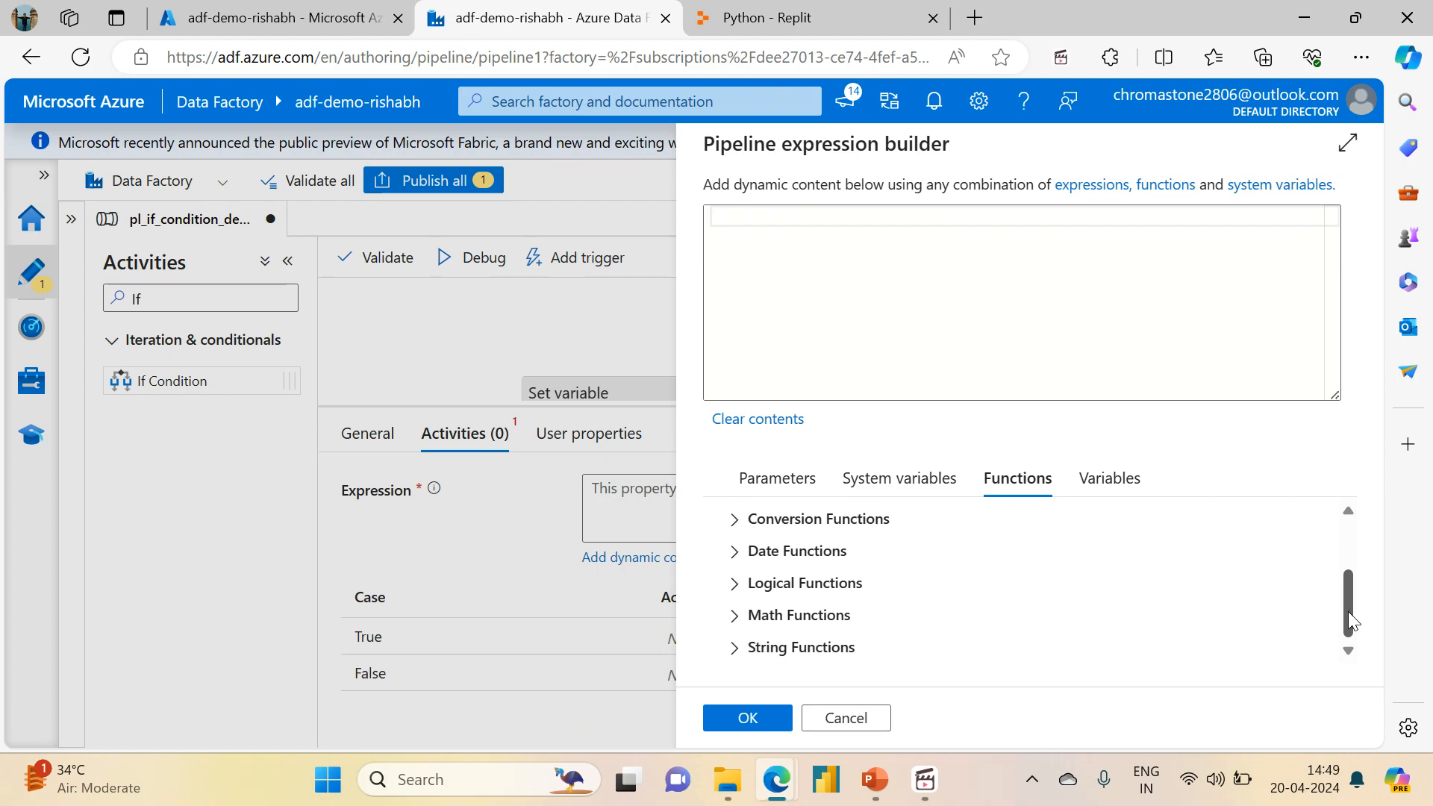
{"action": "left_click", "coordinate": [735, 616]}
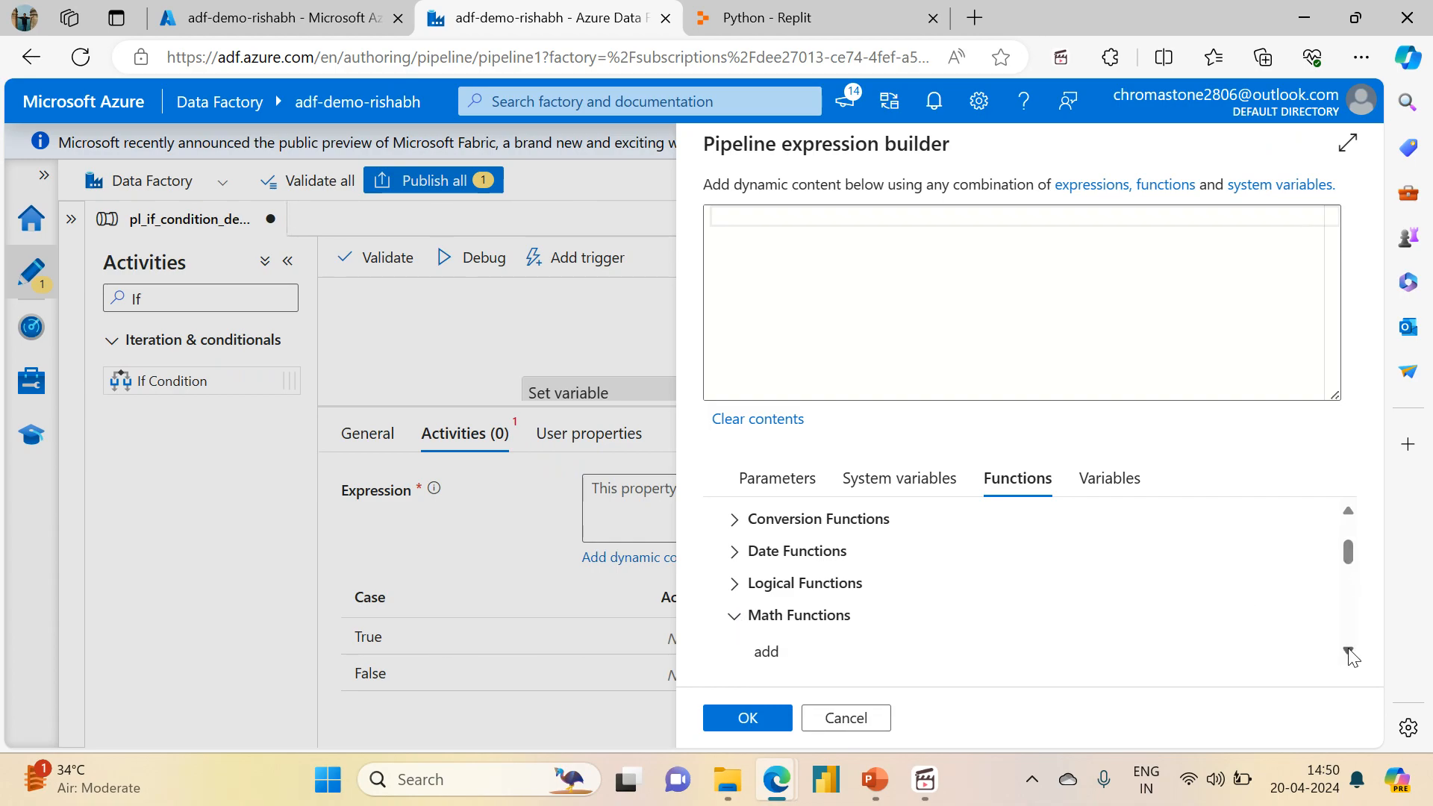
{"action": "scroll", "coordinate": [1352, 654], "scroll_direction": "down", "scroll_amount": 3}
{"action": "scroll", "coordinate": [1352, 654], "scroll_direction": "down", "scroll_amount": 5}
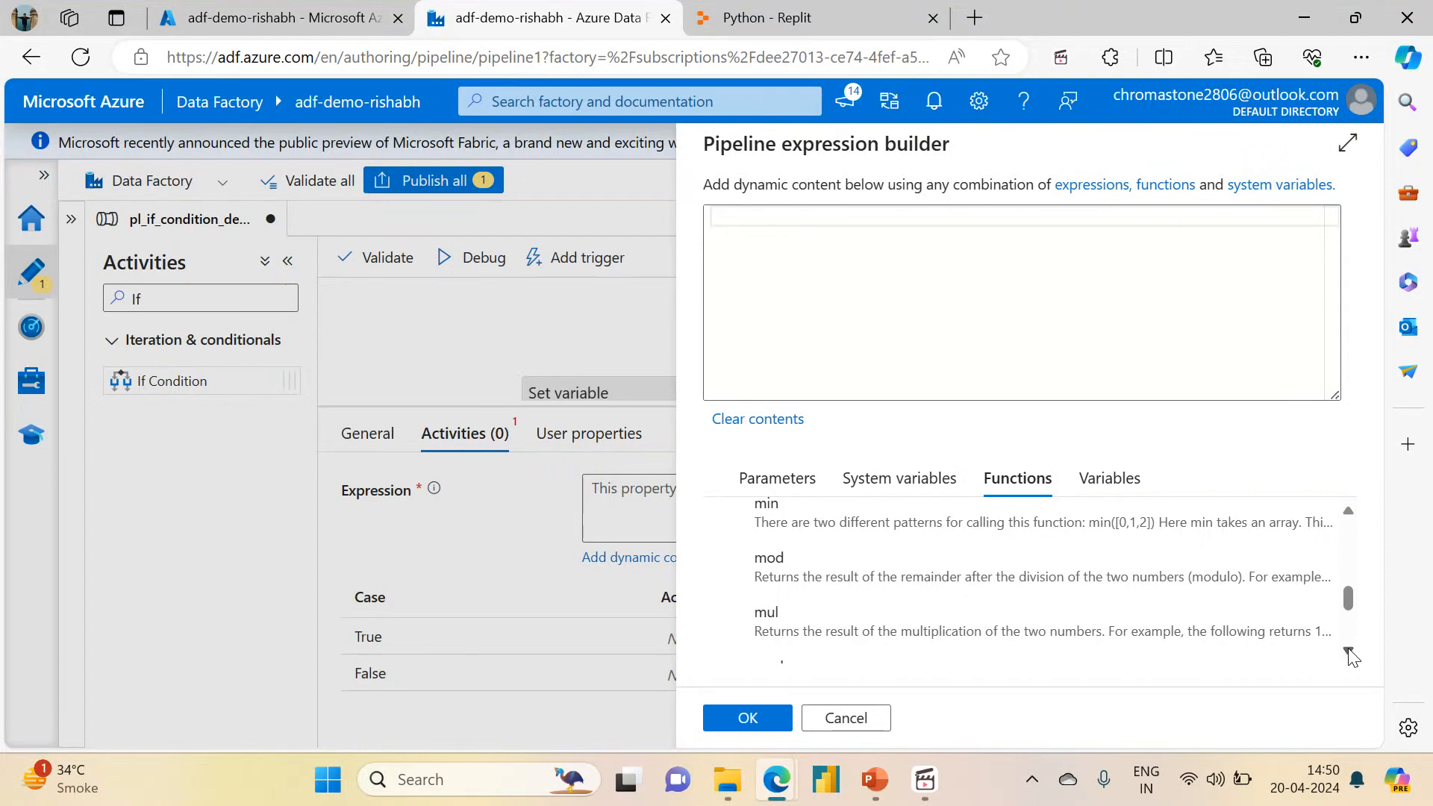
{"action": "left_click", "coordinate": [786, 568]}
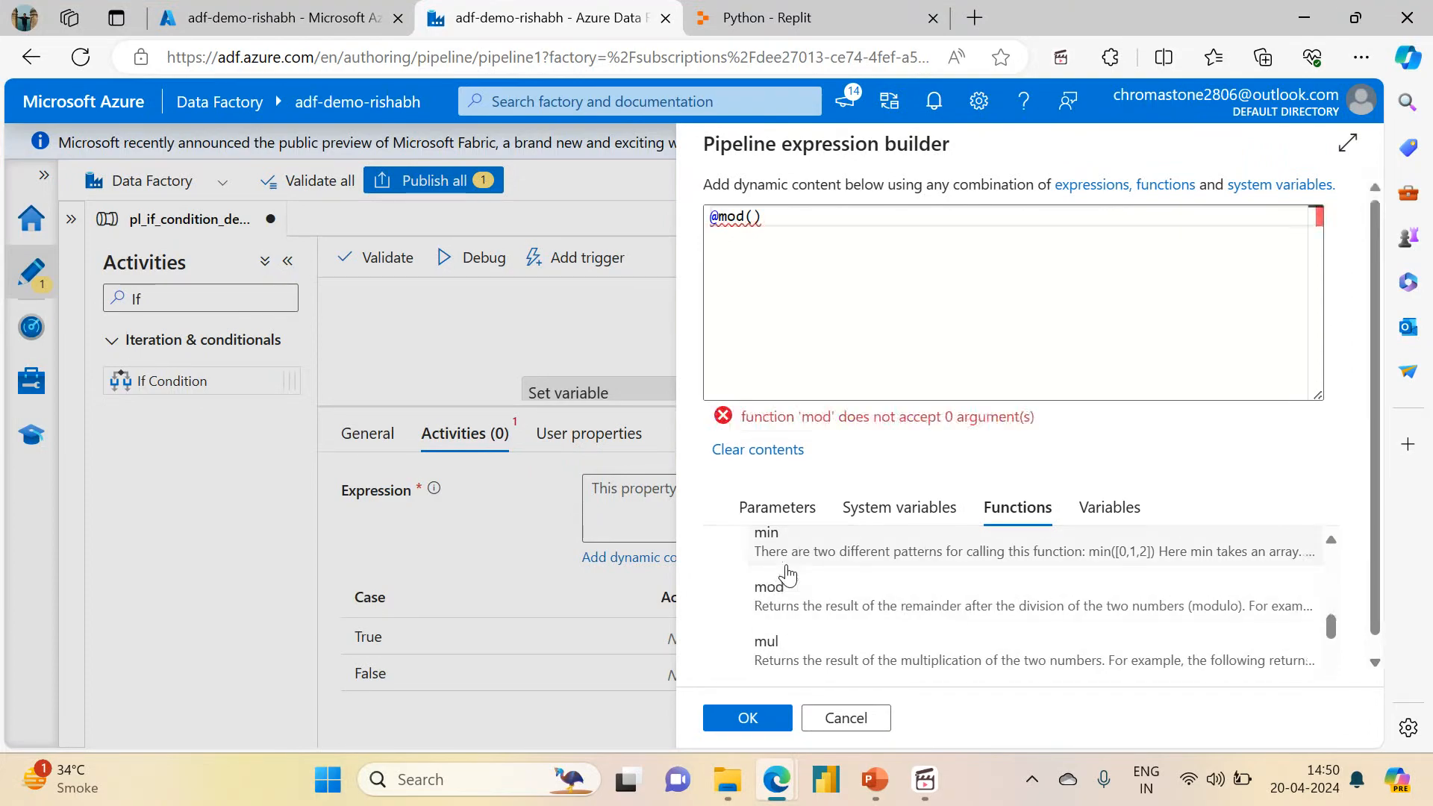
Give mod the arguments variables('var_number') and 2
{"action": "left_click", "coordinate": [753, 217]}
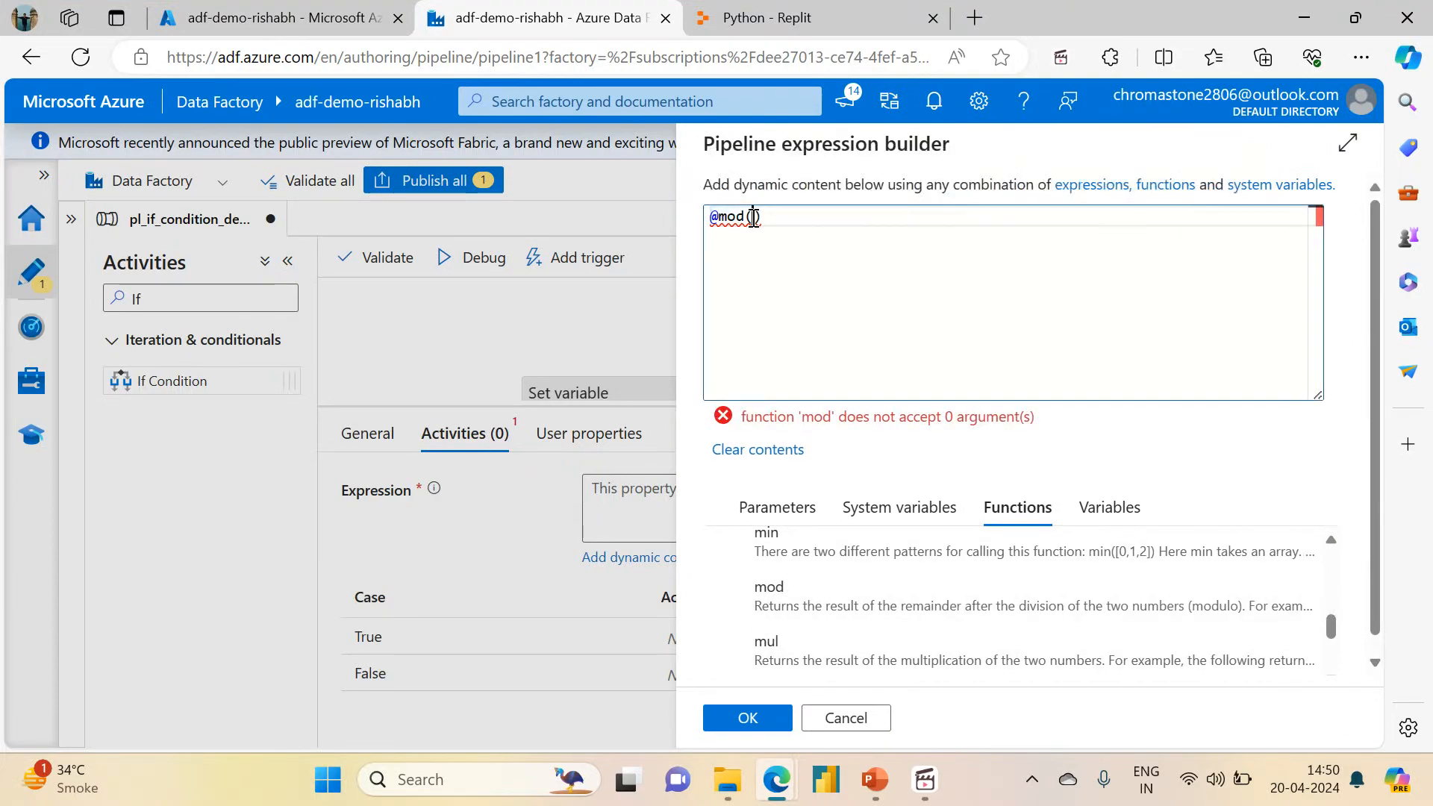
{"action": "left_click", "coordinate": [753, 506]}
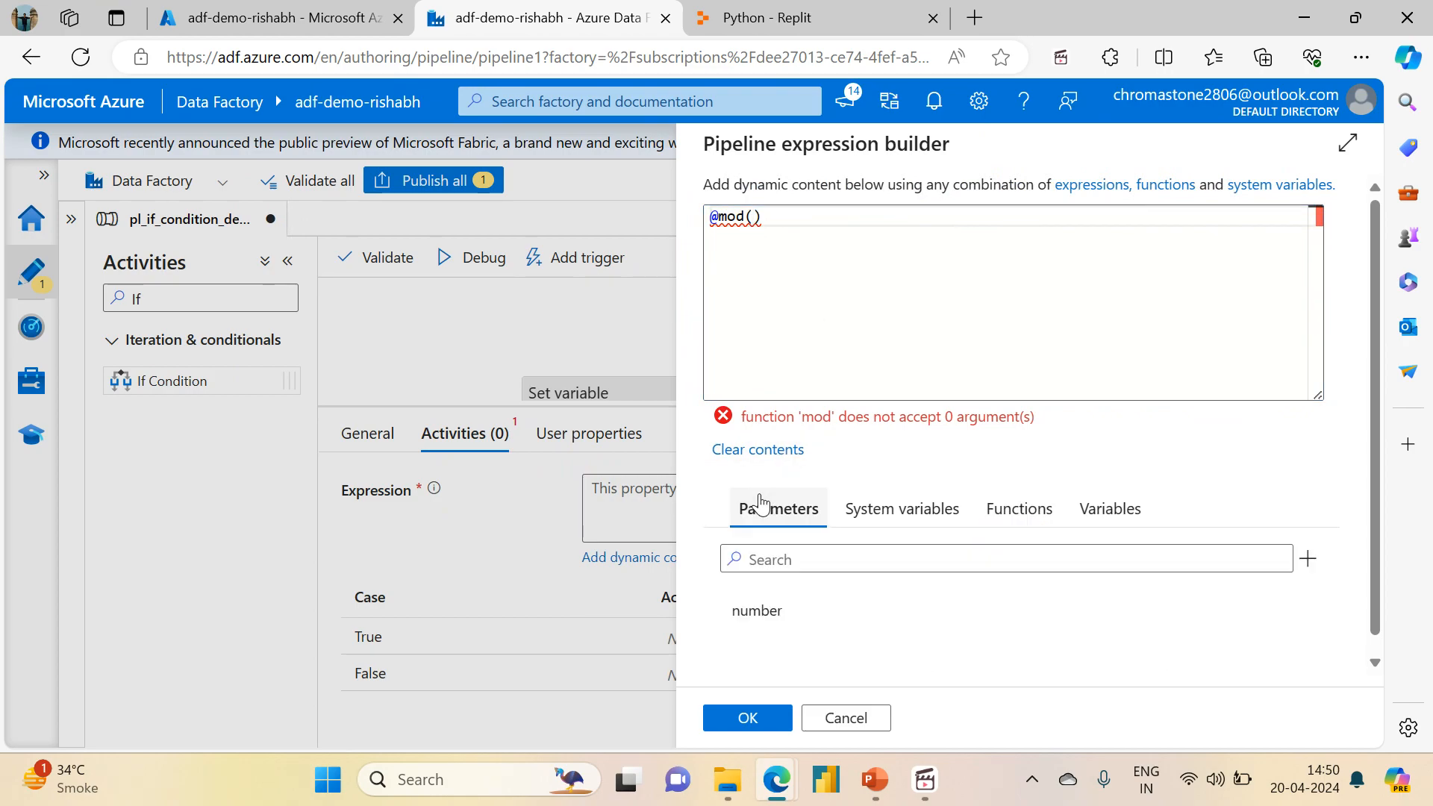
{"action": "left_click", "coordinate": [1098, 523]}
{"action": "left_click", "coordinate": [760, 646]}
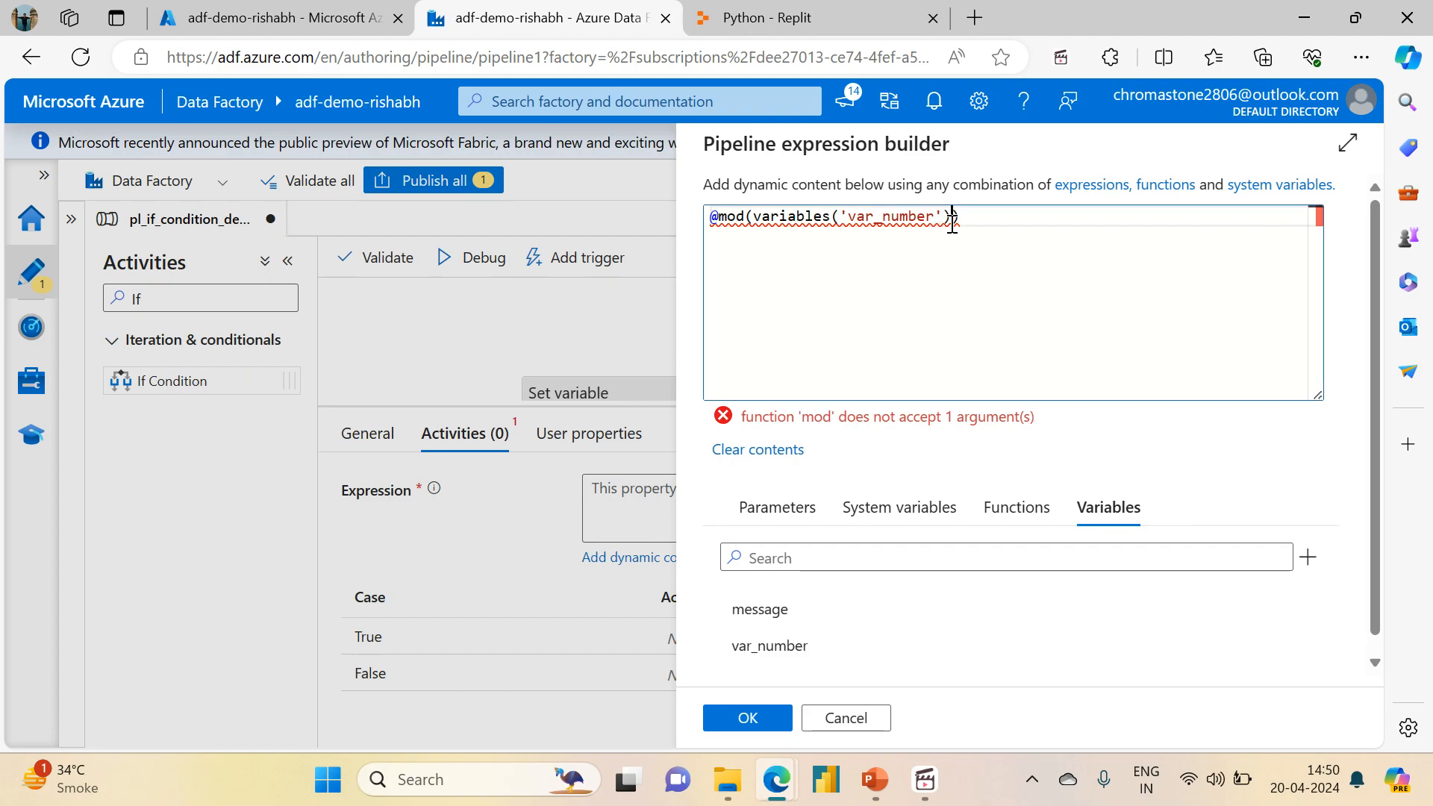
{"action": "left_click", "coordinate": [721, 217]}
{"action": "type", "text": "equals"}
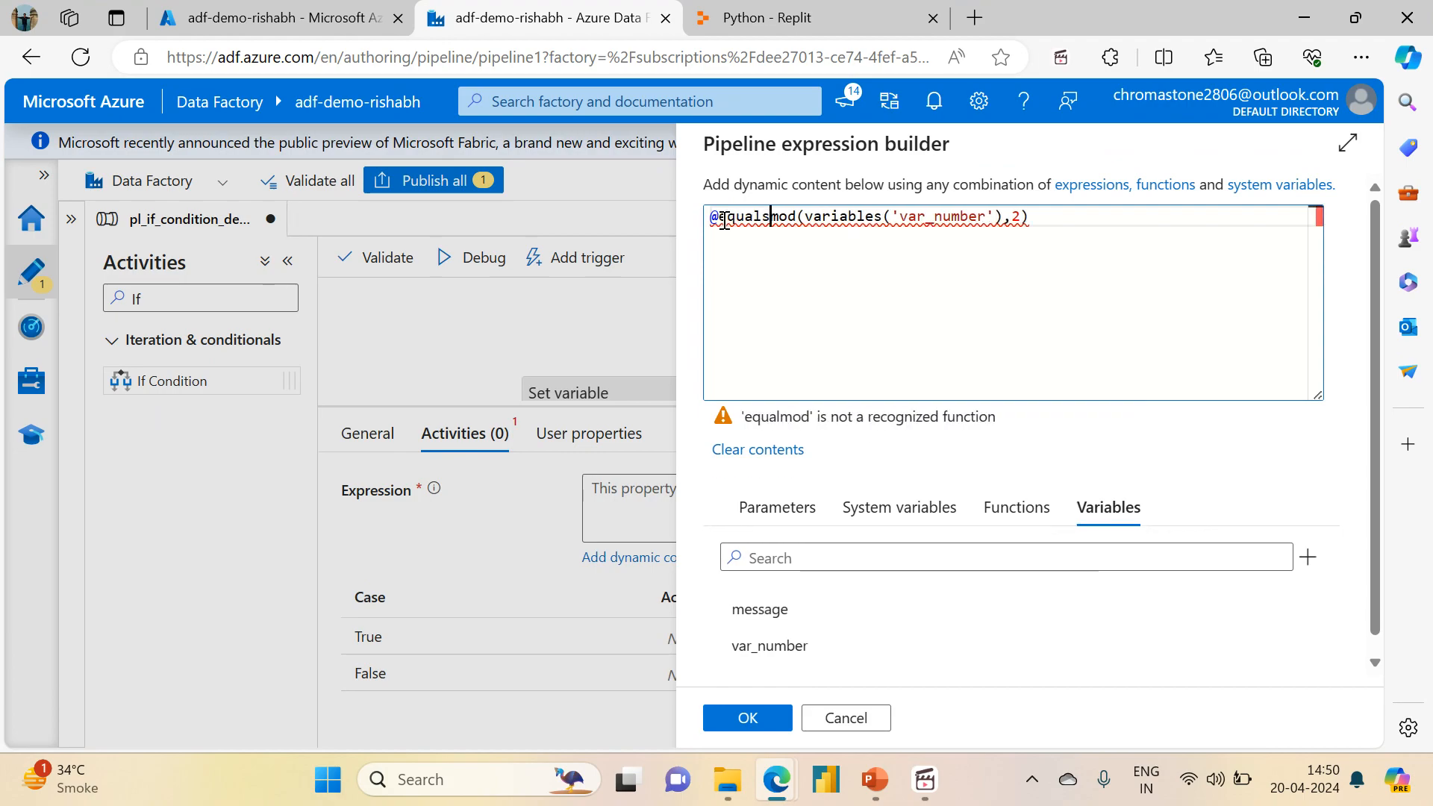
{"action": "type", "text": "("}
{"action": "left_click", "coordinate": [1047, 221]}
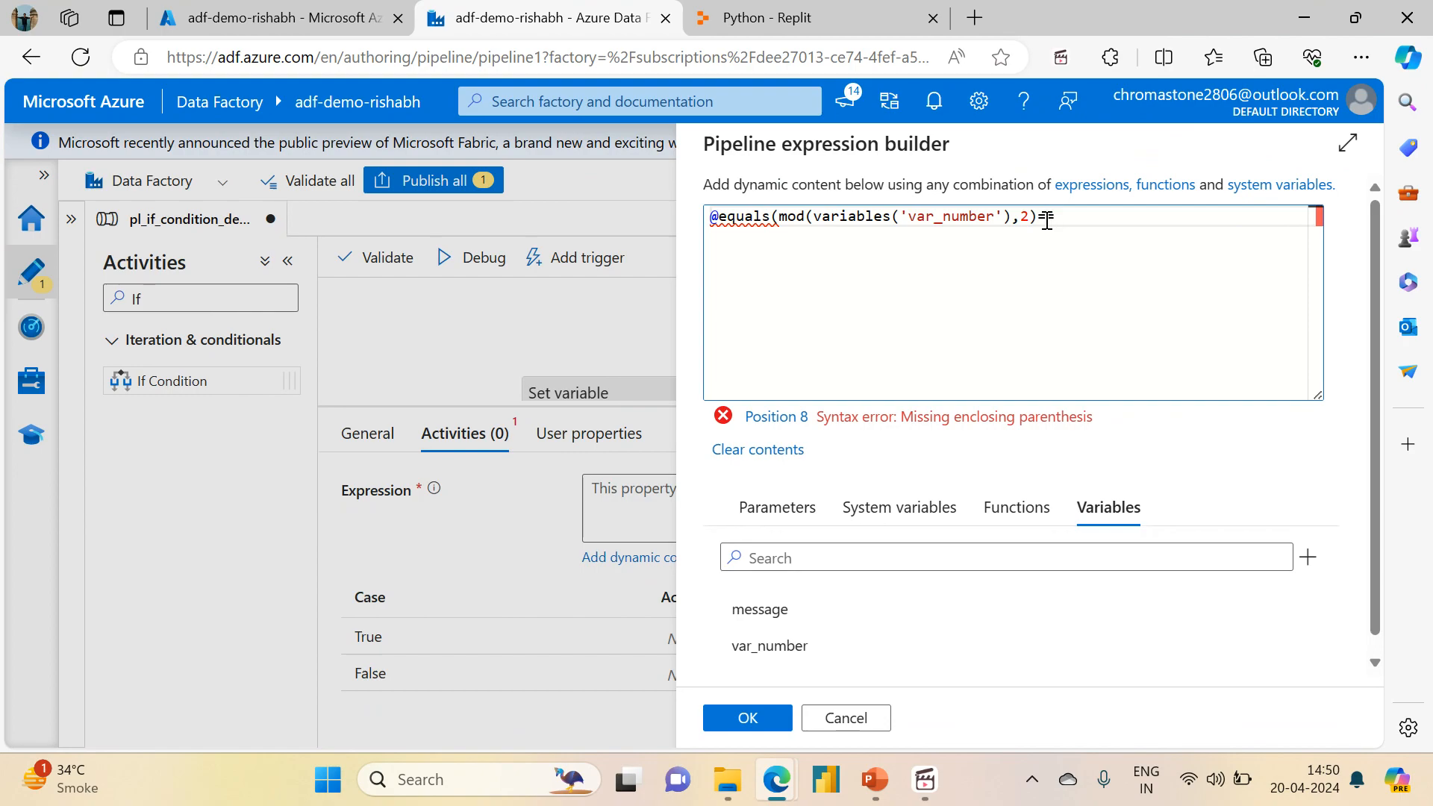
{"action": "type", "text": ",0)"}
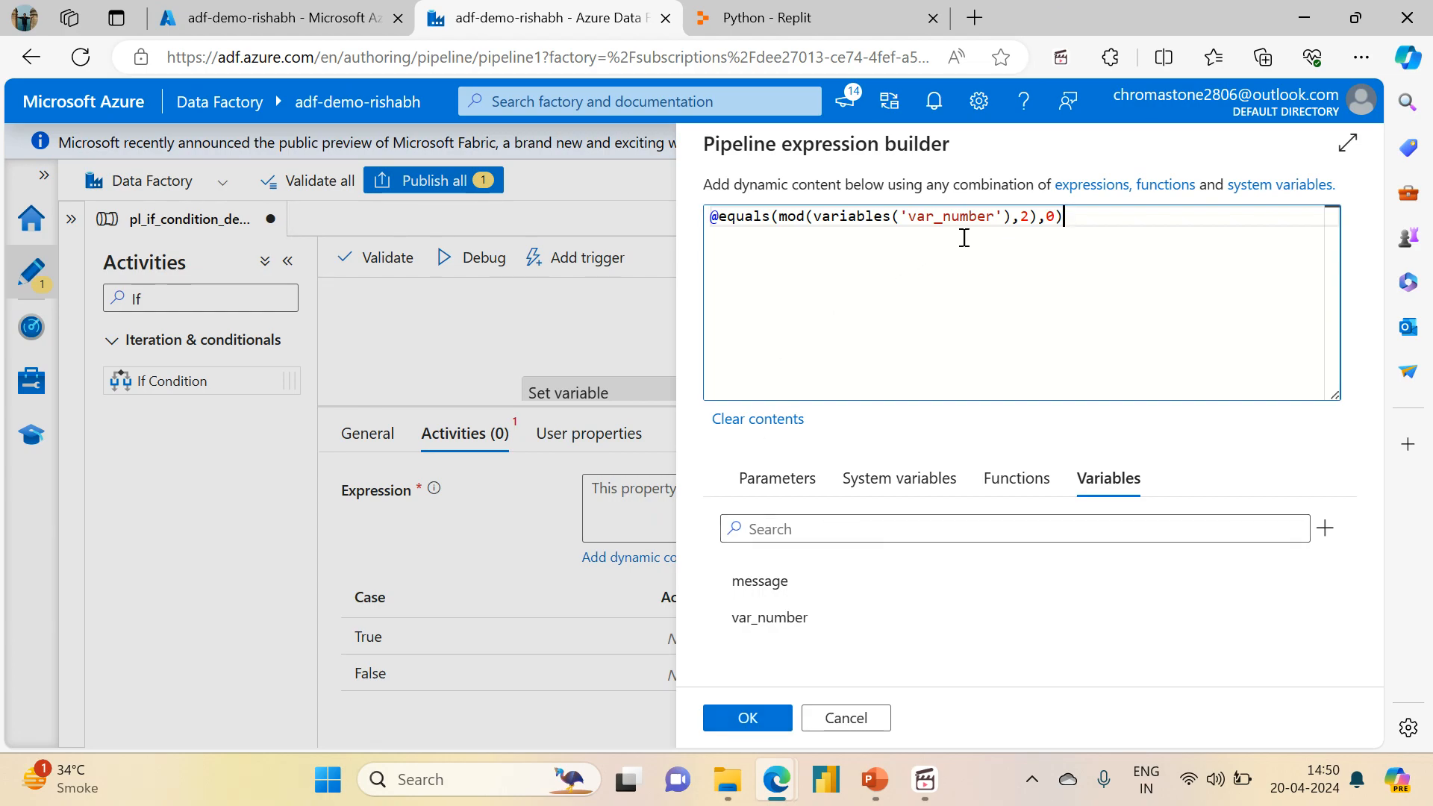
{"action": "type", "text": ")"}
{"action": "left_click", "coordinate": [733, 720]}
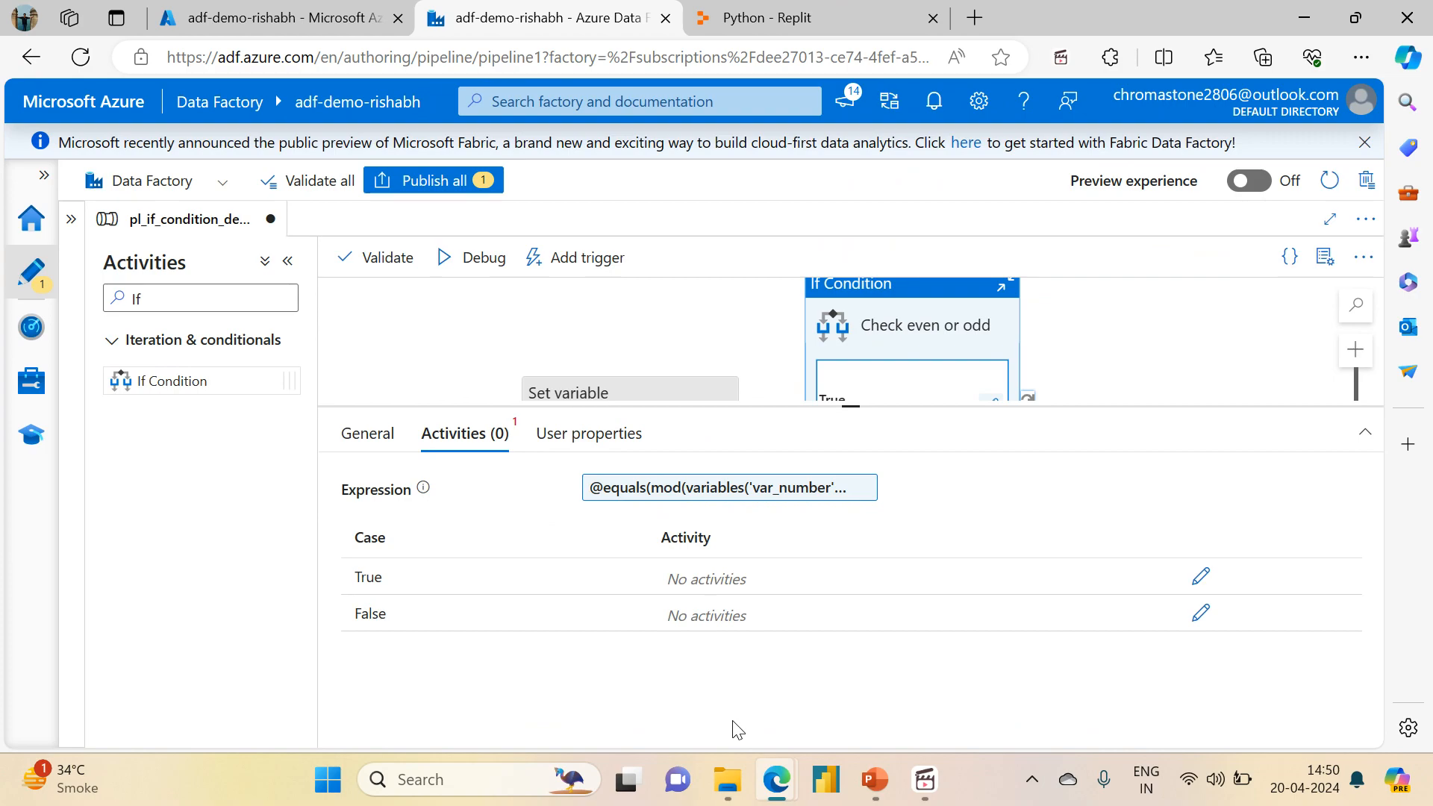
Reopen the If Condition expression and review its variable reference and the value it is compared with
{"action": "mouse_move", "coordinate": [857, 403]}
{"action": "left_mouse_down"}
{"action": "mouse_move", "coordinate": [851, 310]}
{"action": "mouse_move", "coordinate": [848, 415]}
{"action": "left_mouse_up"}
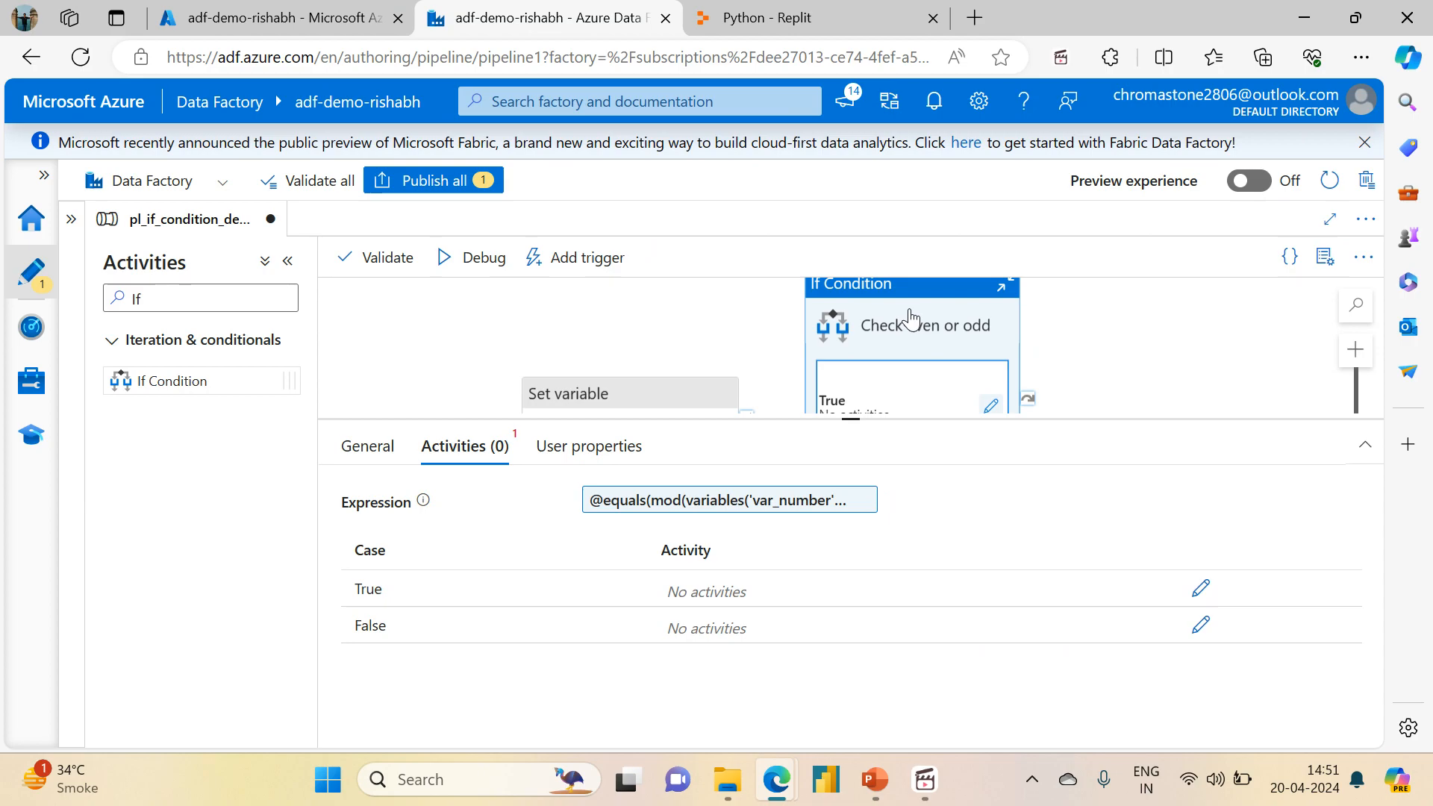
{"action": "left_click", "coordinate": [709, 501]}
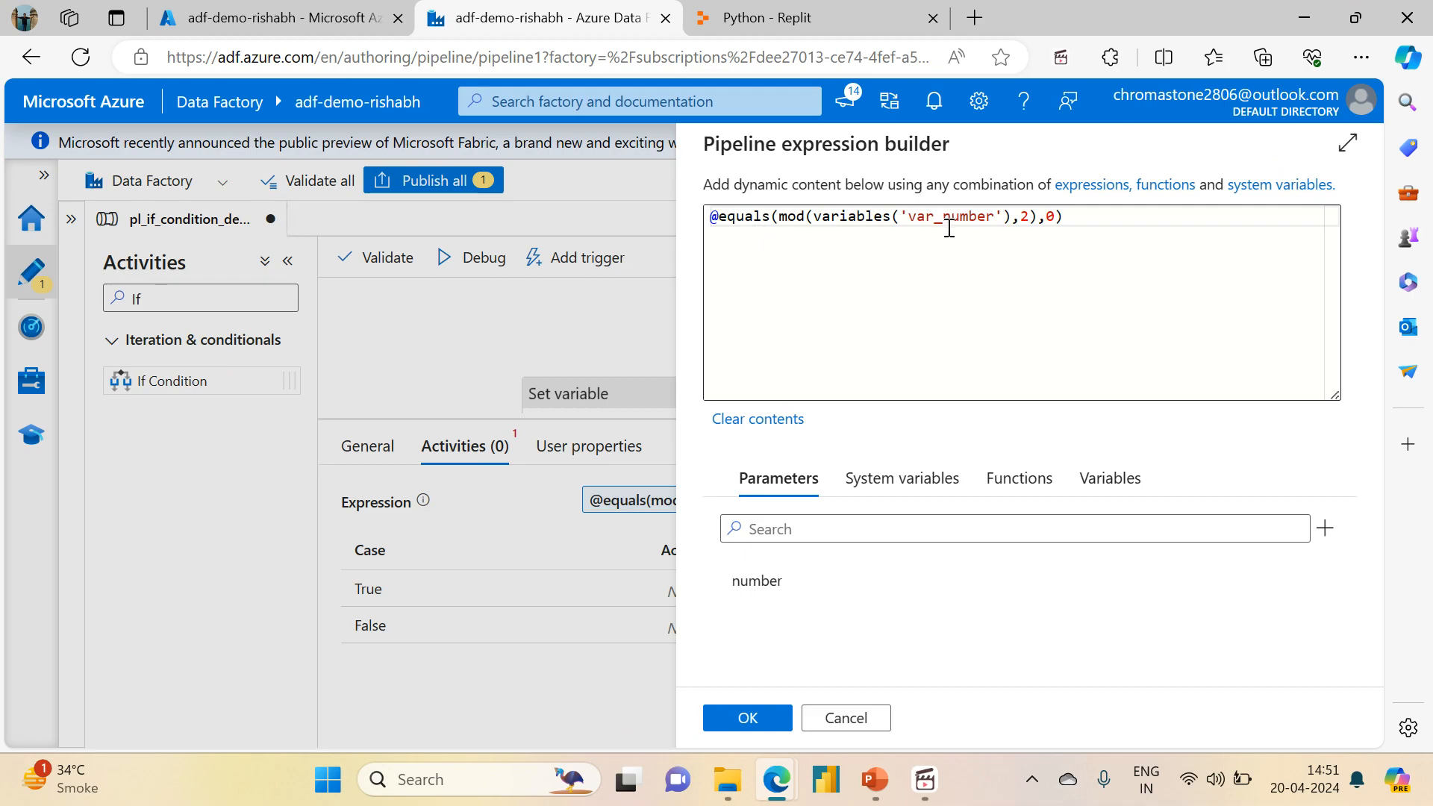
{"action": "double_click", "coordinate": [828, 217]}
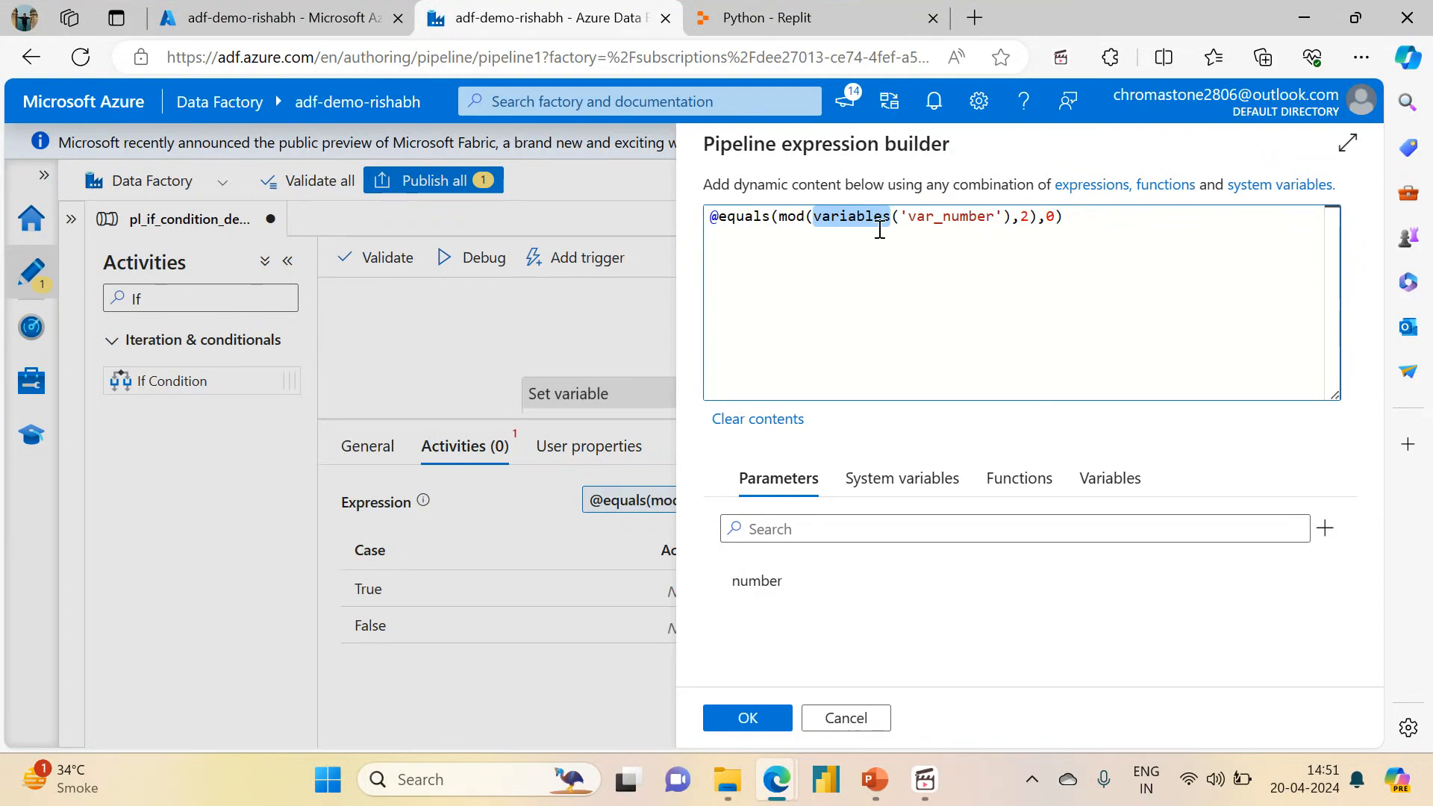
{"action": "double_click", "coordinate": [1049, 217]}
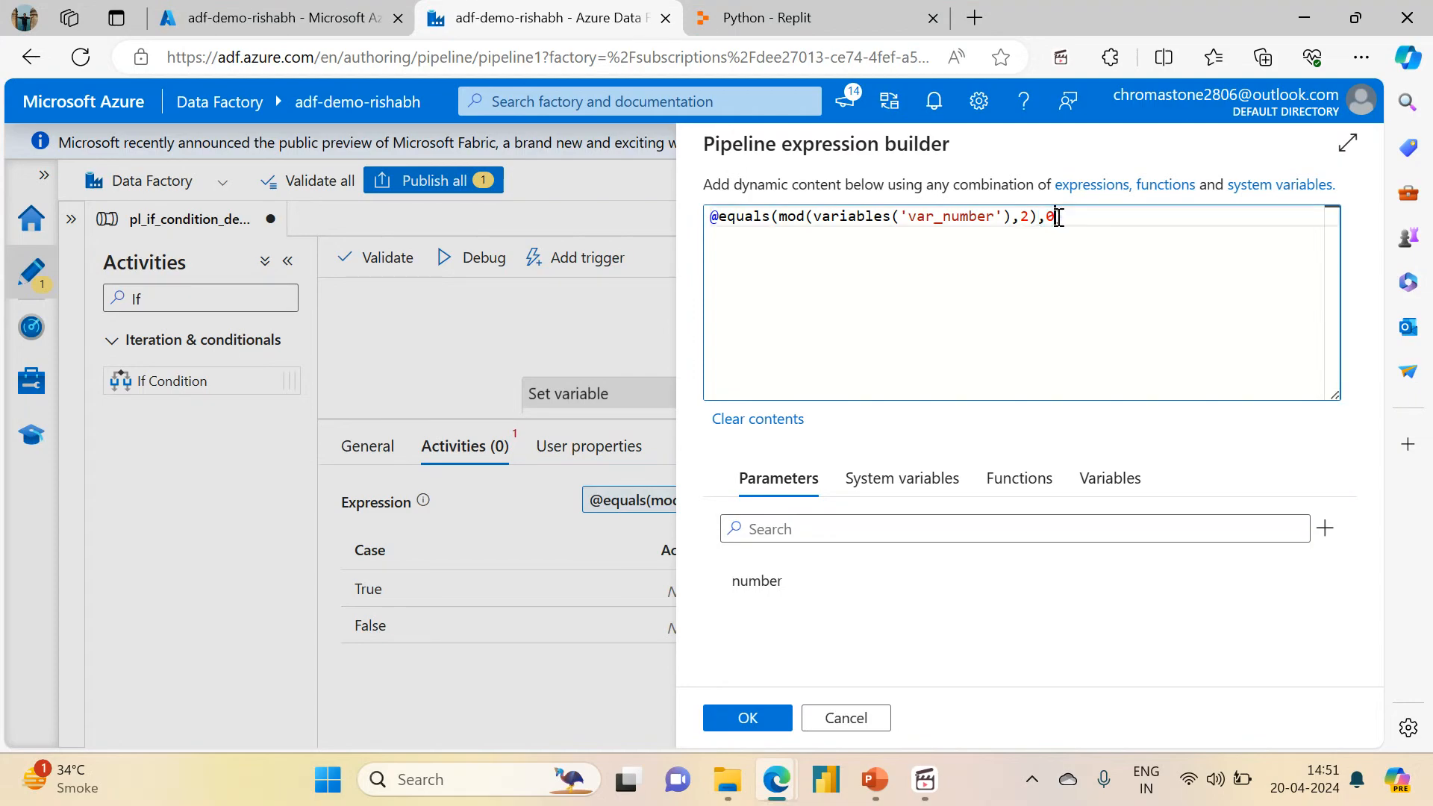
{"action": "left_click", "coordinate": [746, 718]}
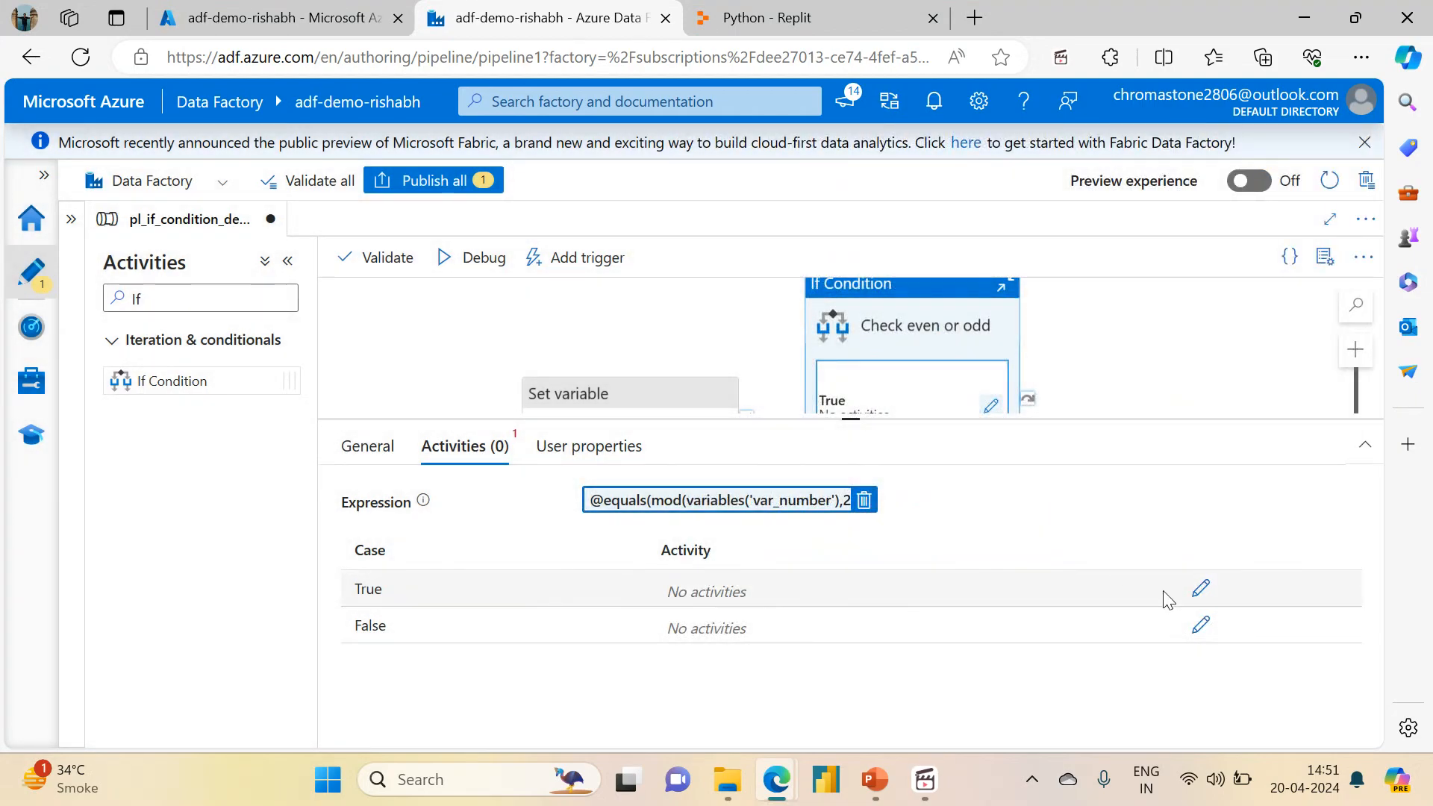
Add a Set variable activity to the True activities of the Check even or odd condition
{"action": "left_click", "coordinate": [1199, 588]}
{"action": "left_click", "coordinate": [1200, 590]}
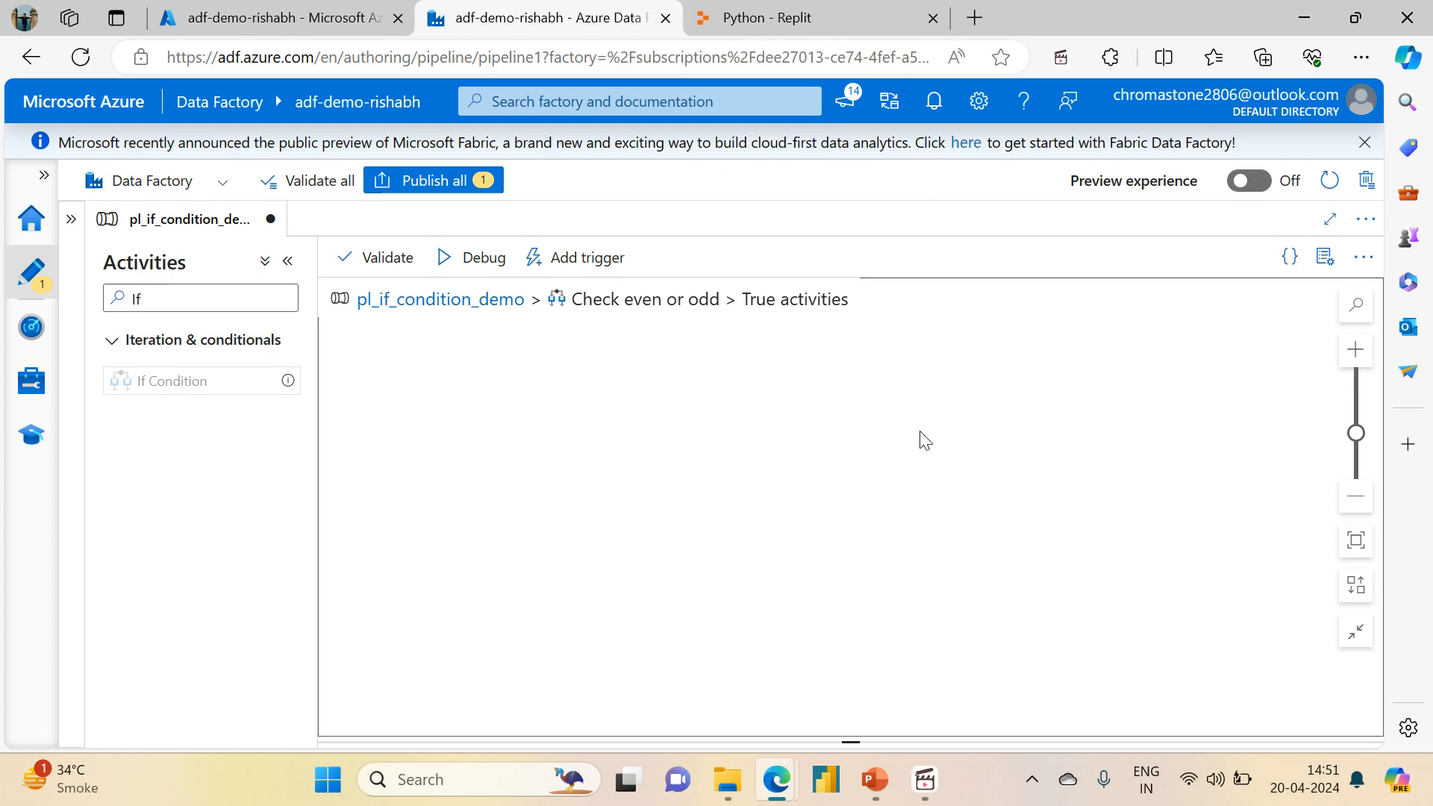
{"action": "left_click", "coordinate": [217, 296]}
{"action": "key", "text": "BackSpace"}
{"action": "key", "text": "BackSpace"}
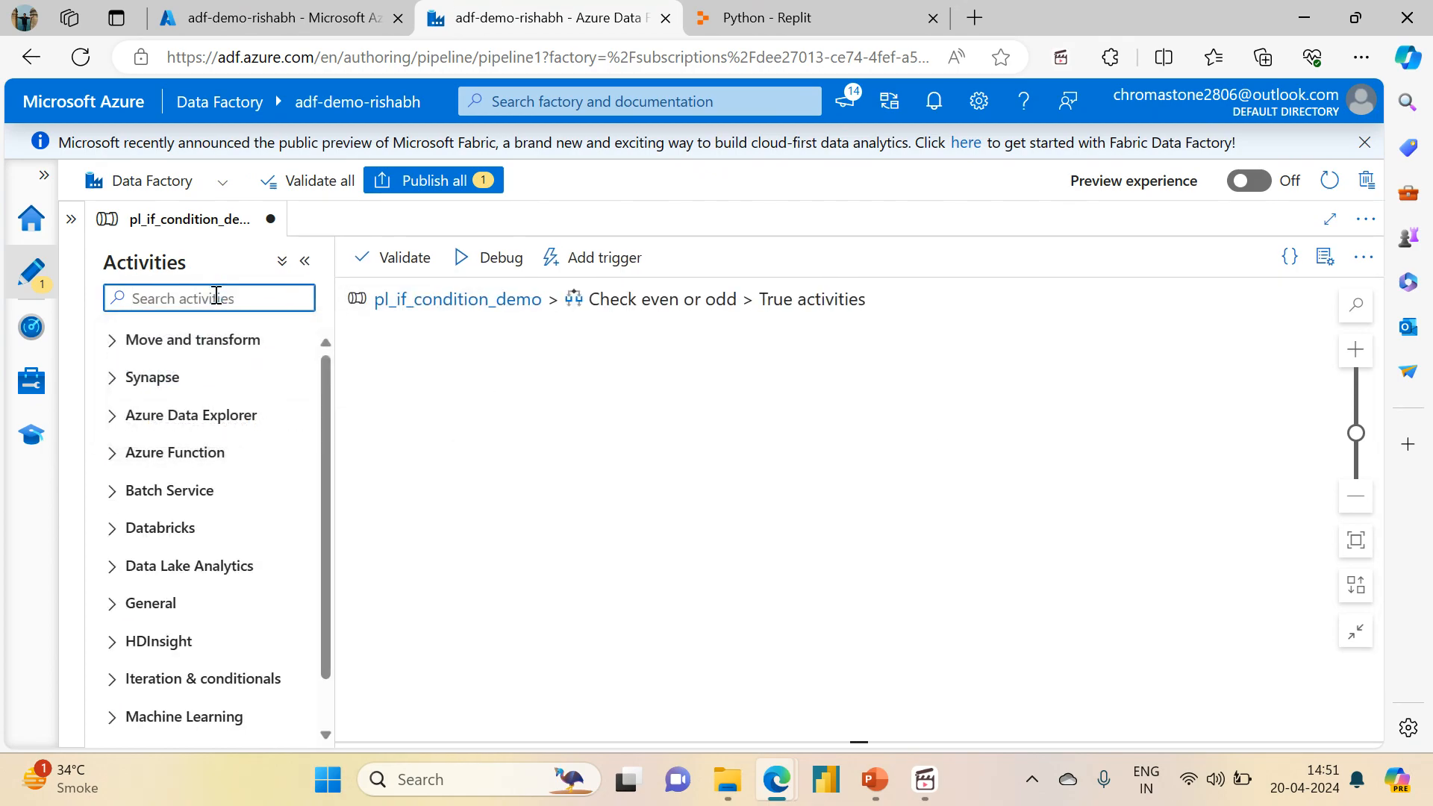
{"action": "left_click_drag", "start_coordinate": [319, 486], "coordinate": [323, 307]}
{"action": "left_click", "coordinate": [214, 299]}
{"action": "type", "text": "set"}
{"action": "left_click_drag", "start_coordinate": [160, 381], "coordinate": [723, 422]}
Rename the Set variable activity in the True case as "Set Message as Even"
{"action": "left_click_drag", "start_coordinate": [682, 496], "coordinate": [613, 499]}
{"action": "key", "text": "BackSpace"}
{"action": "type", "text": "Message as Even"}
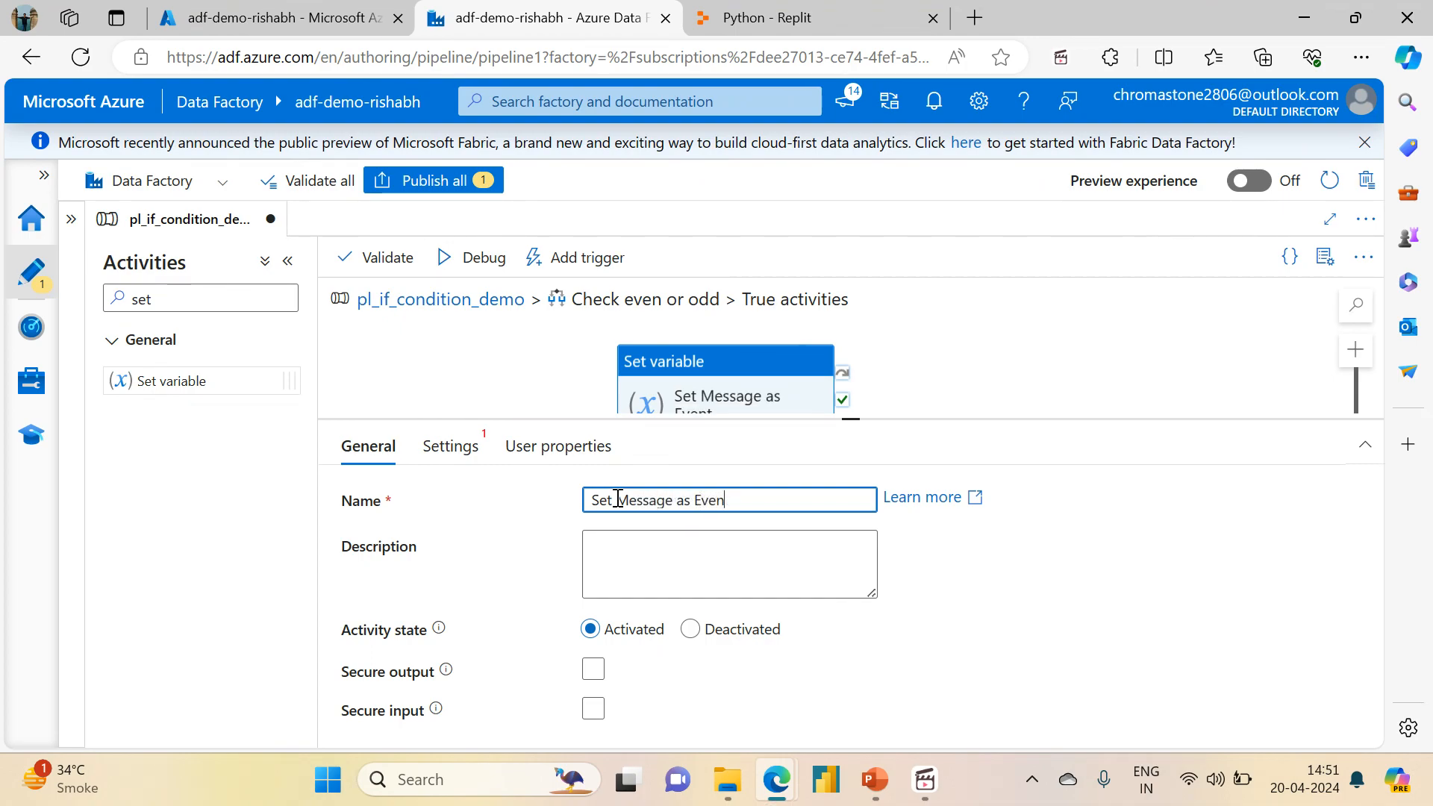
Make the activity set the pipeline variable message to Even, and return to the pl_if_condition_demo pipeline
{"action": "left_click", "coordinate": [450, 446]}
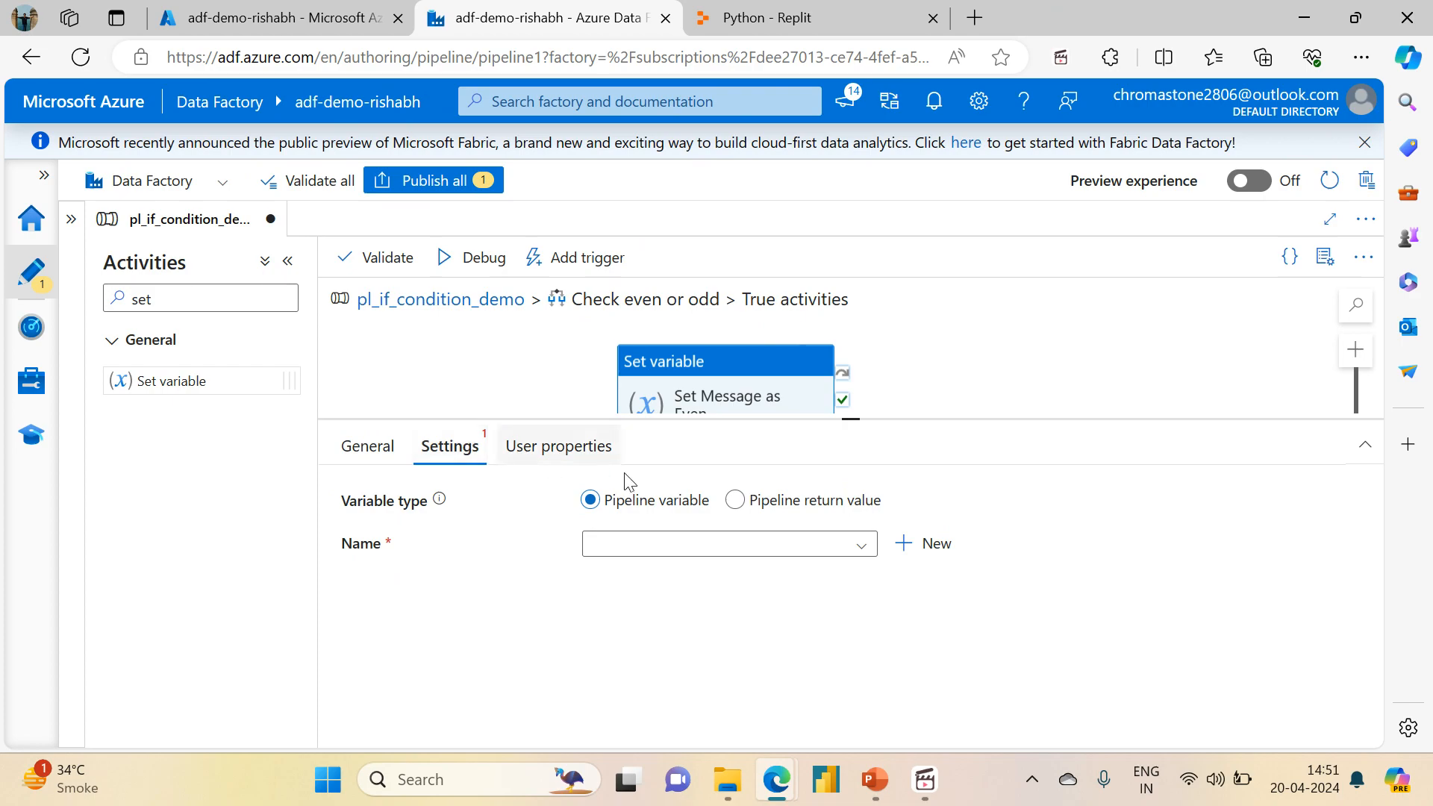
{"action": "left_click", "coordinate": [637, 550]}
{"action": "left_click", "coordinate": [620, 610]}
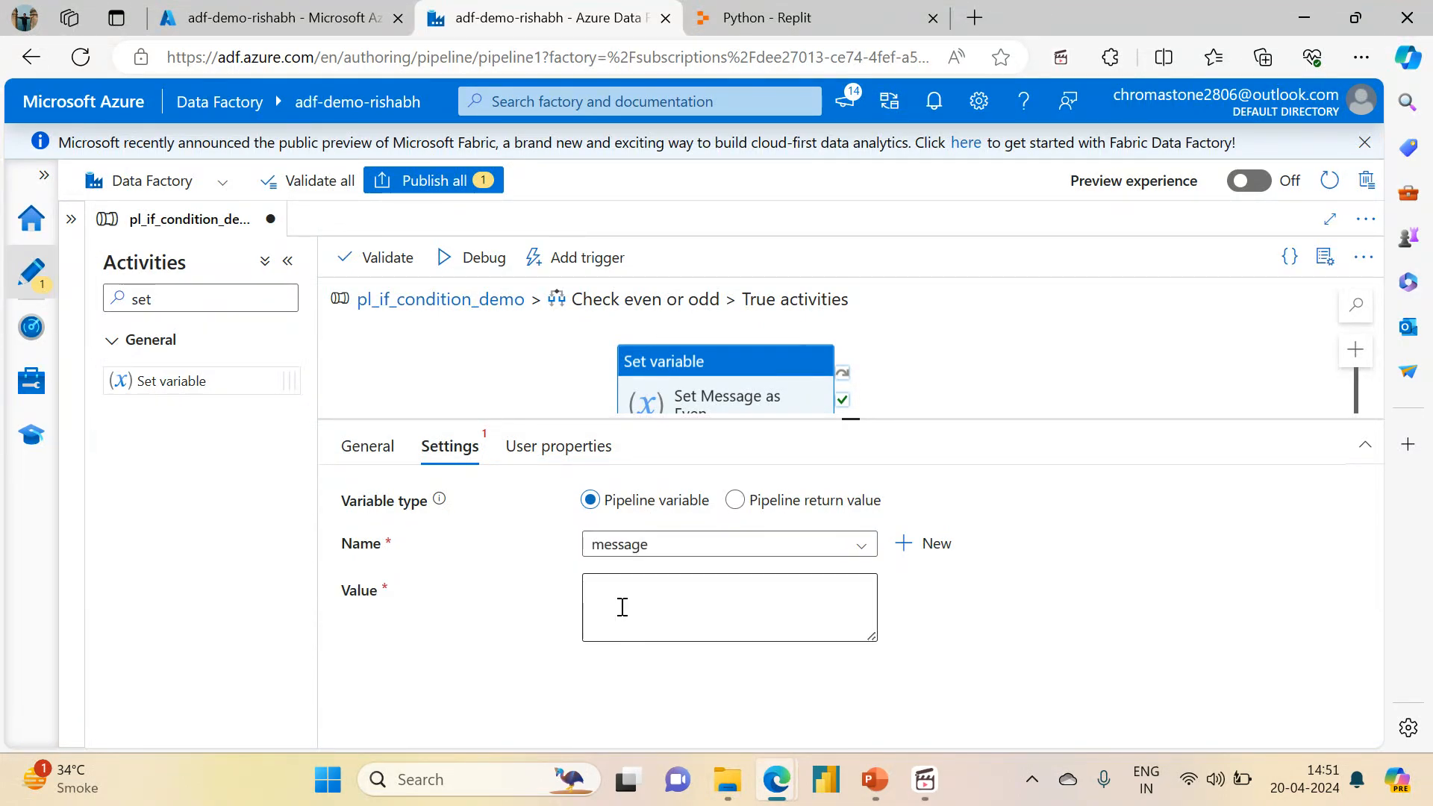
{"action": "left_click", "coordinate": [654, 598]}
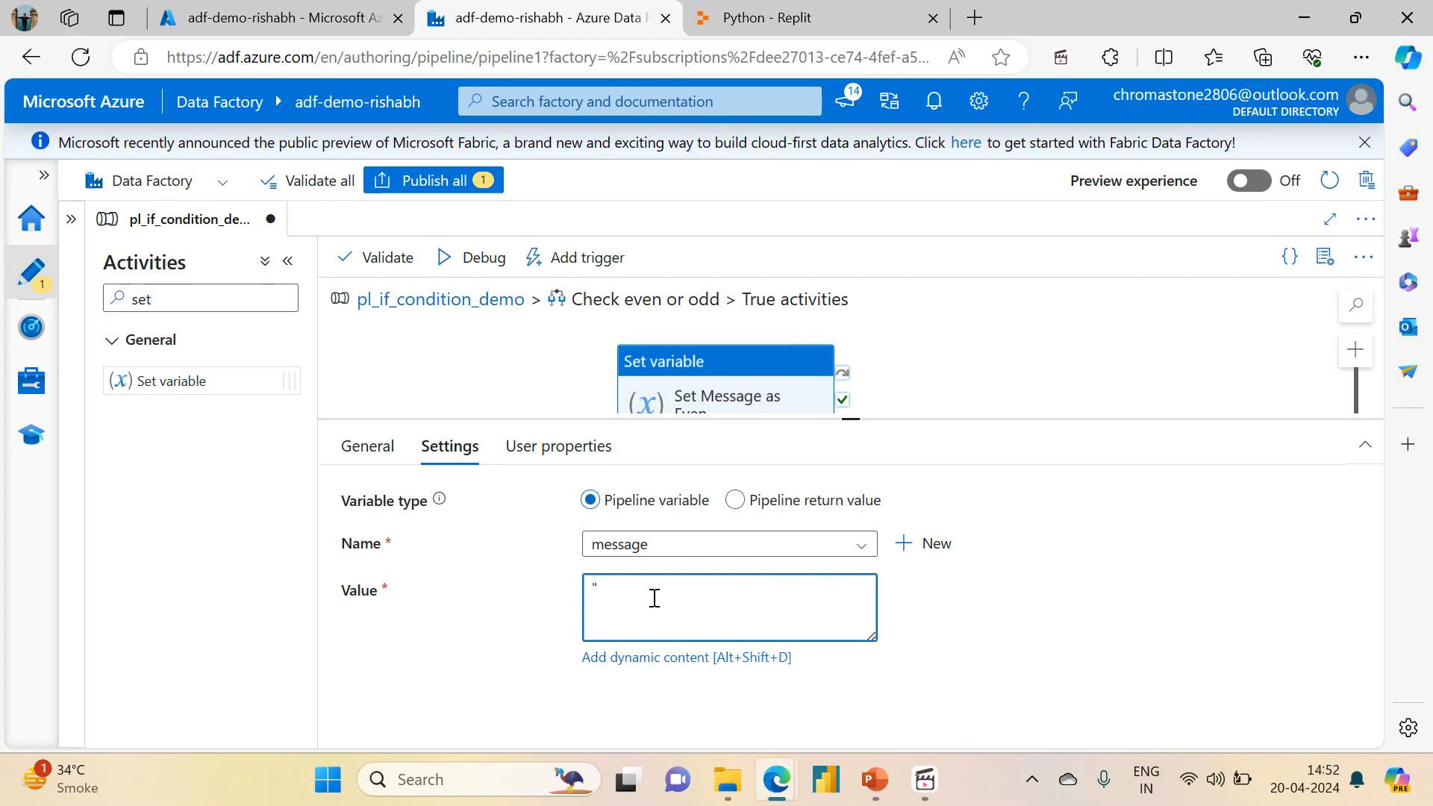
{"action": "type", "text": "Even"}
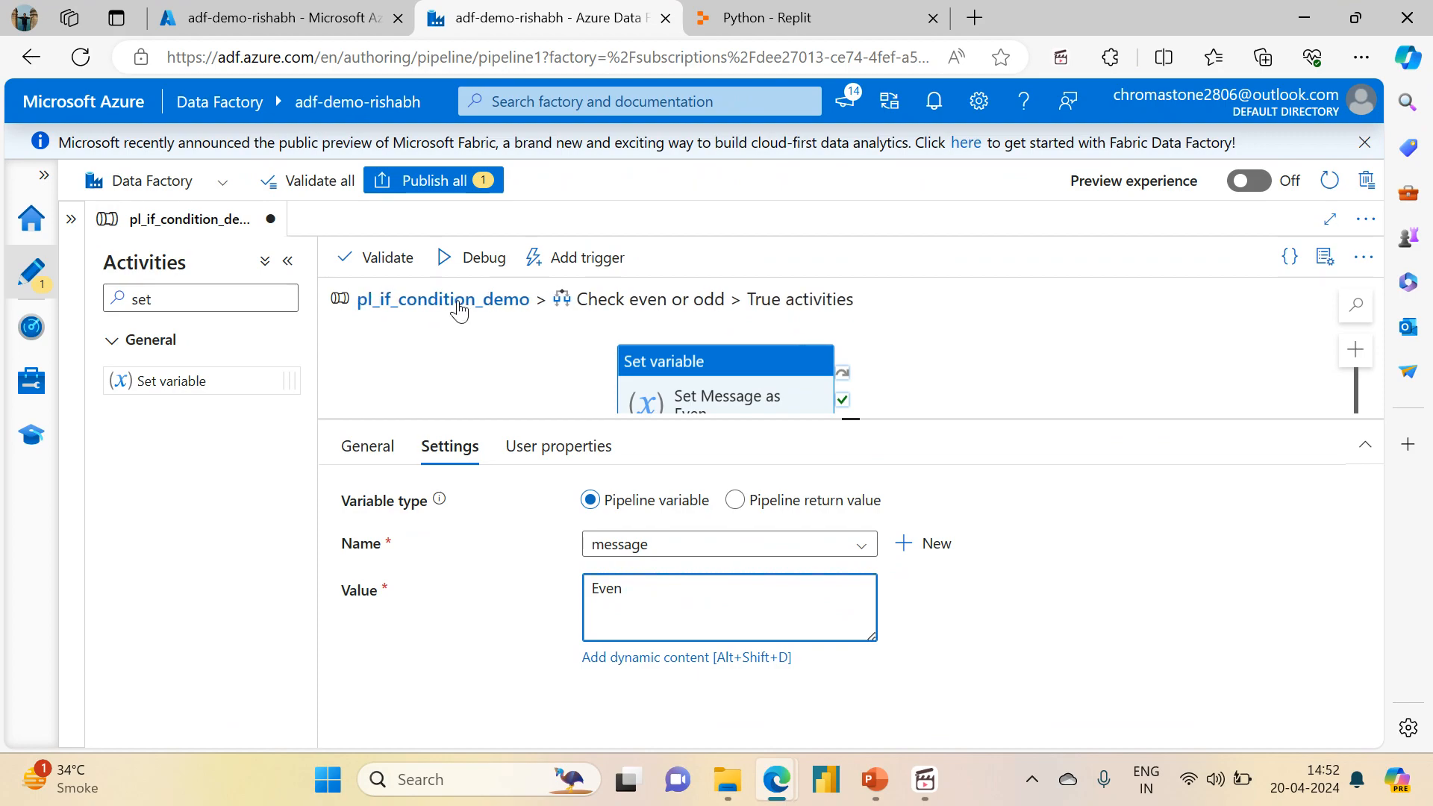
{"action": "left_click", "coordinate": [458, 306]}
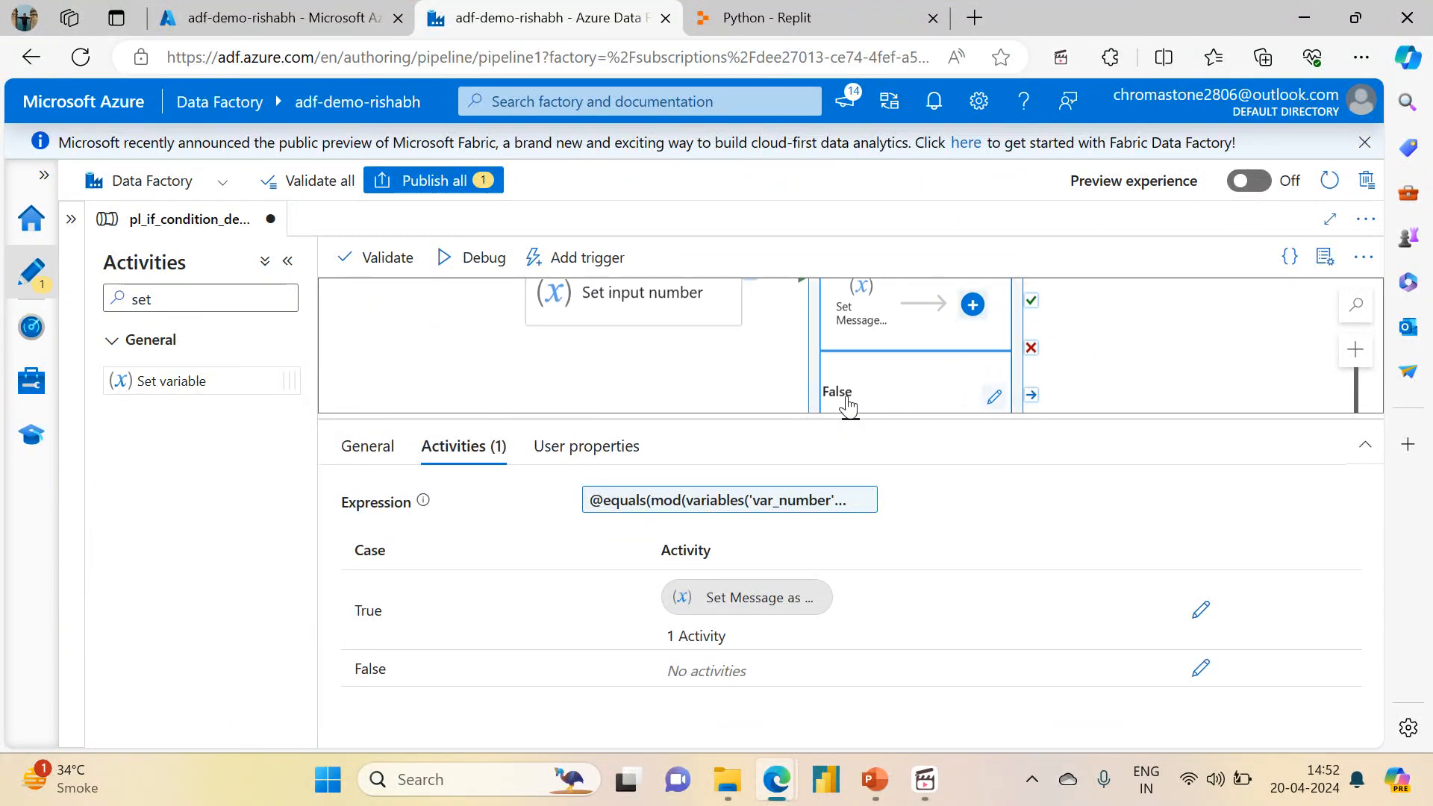
Add a Set variable activity to the False activities of the Check even or odd condition and name it "Set Message as Odd"
{"action": "left_click", "coordinate": [996, 397]}
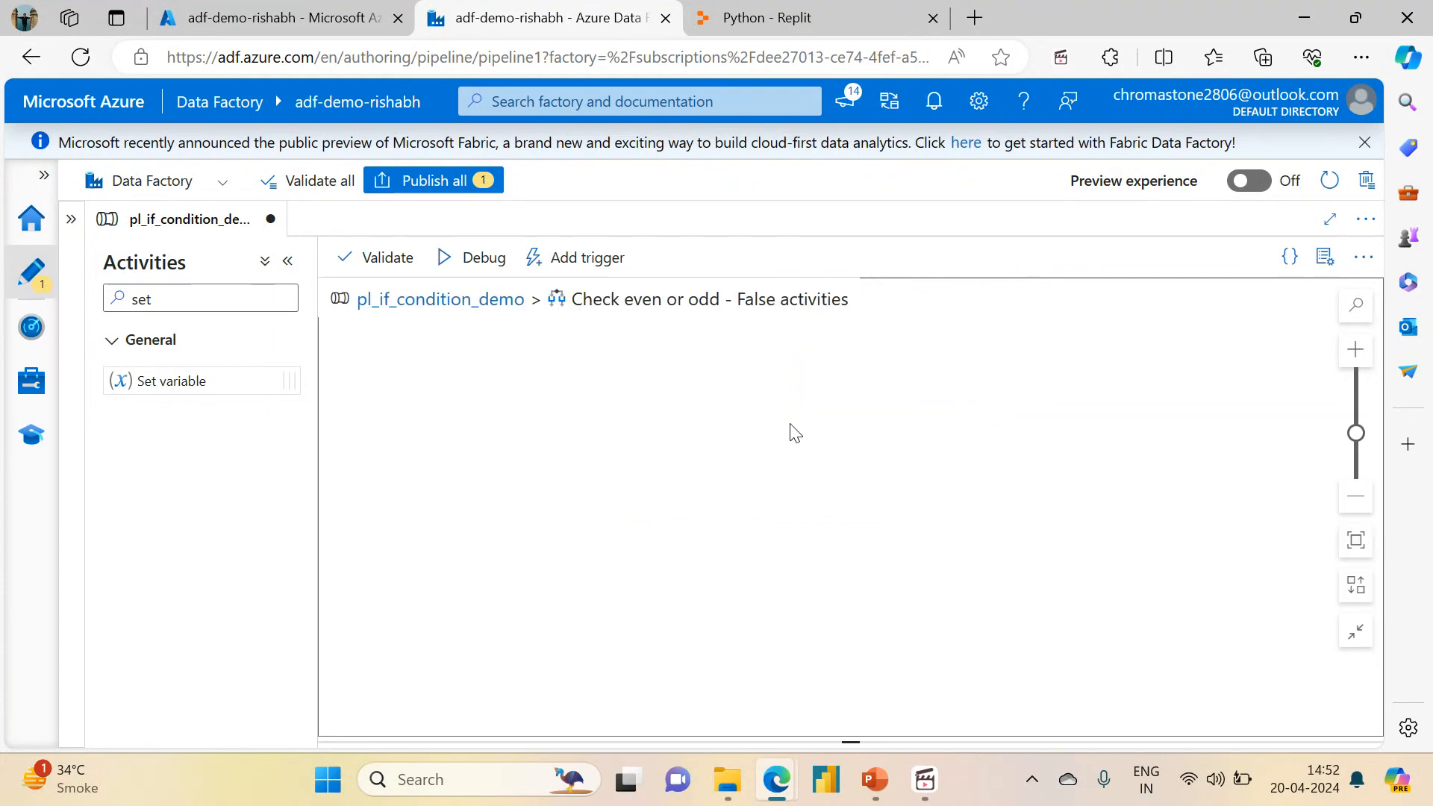
{"action": "left_click_drag", "start_coordinate": [157, 377], "coordinate": [522, 407]}
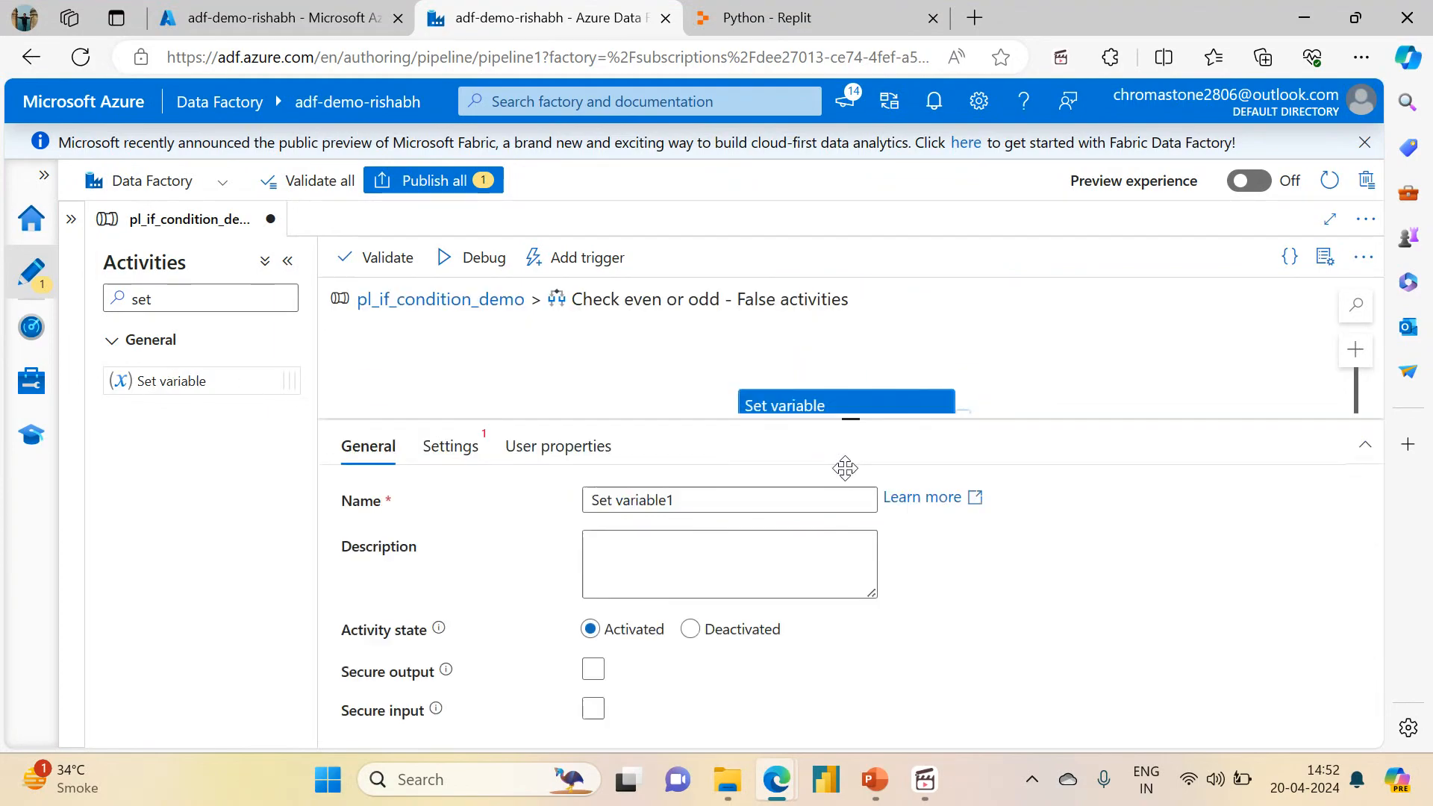
{"action": "left_click", "coordinate": [706, 499]}
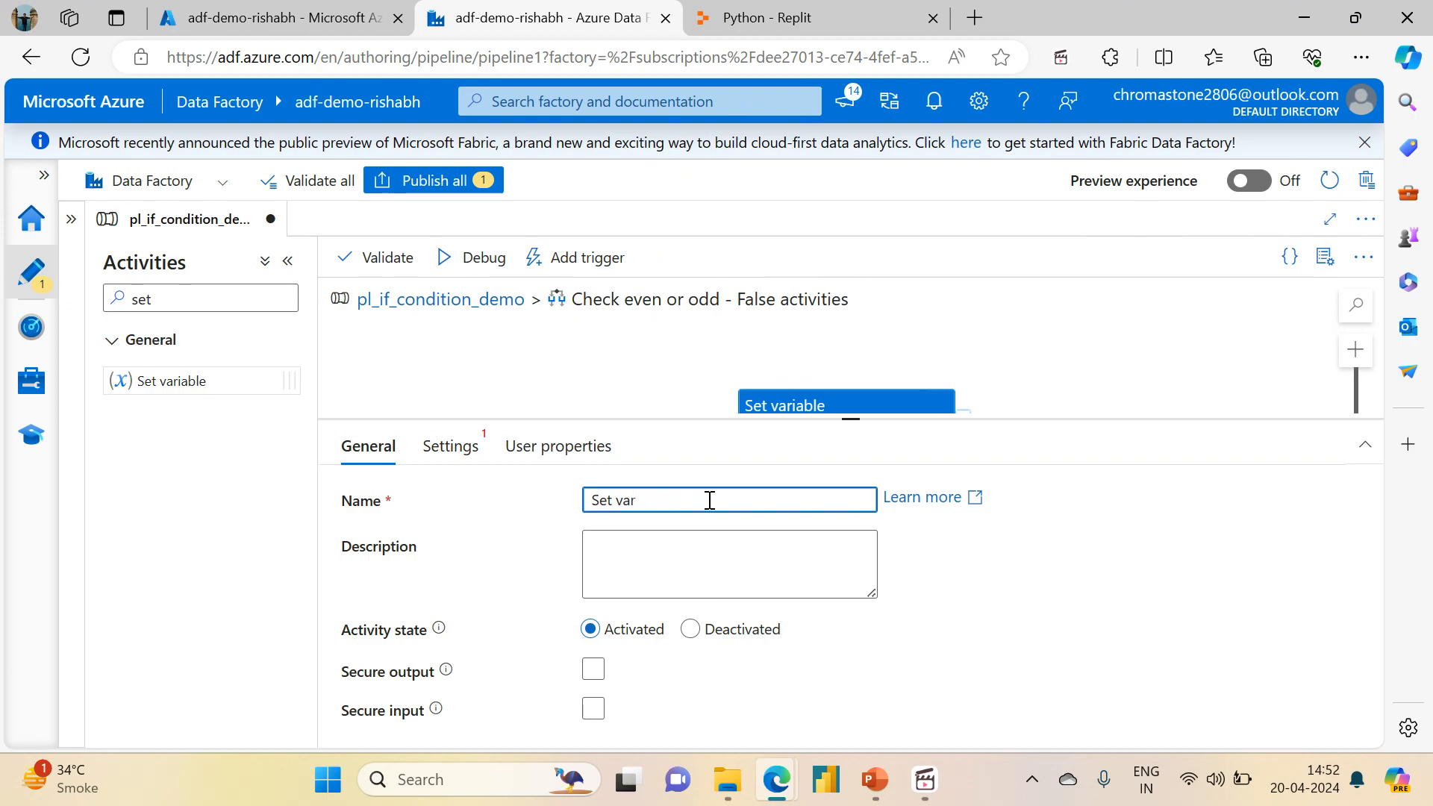
{"action": "key", "text": "BackSpace"}
{"action": "key", "text": "BackSpace"}
{"action": "key", "text": "BackSpace"}
{"action": "type", "text": "Me"}
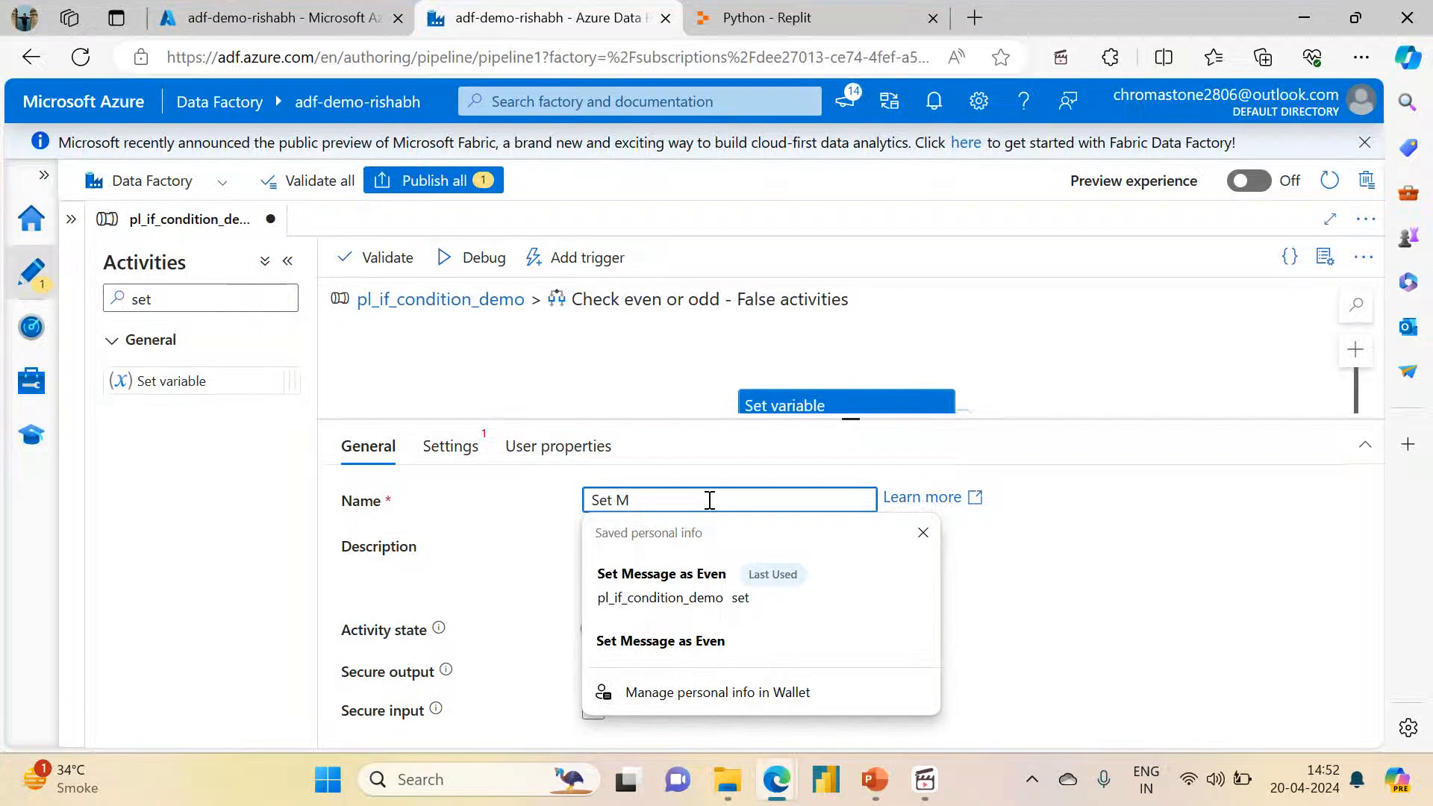
{"action": "left_click", "coordinate": [694, 589]}
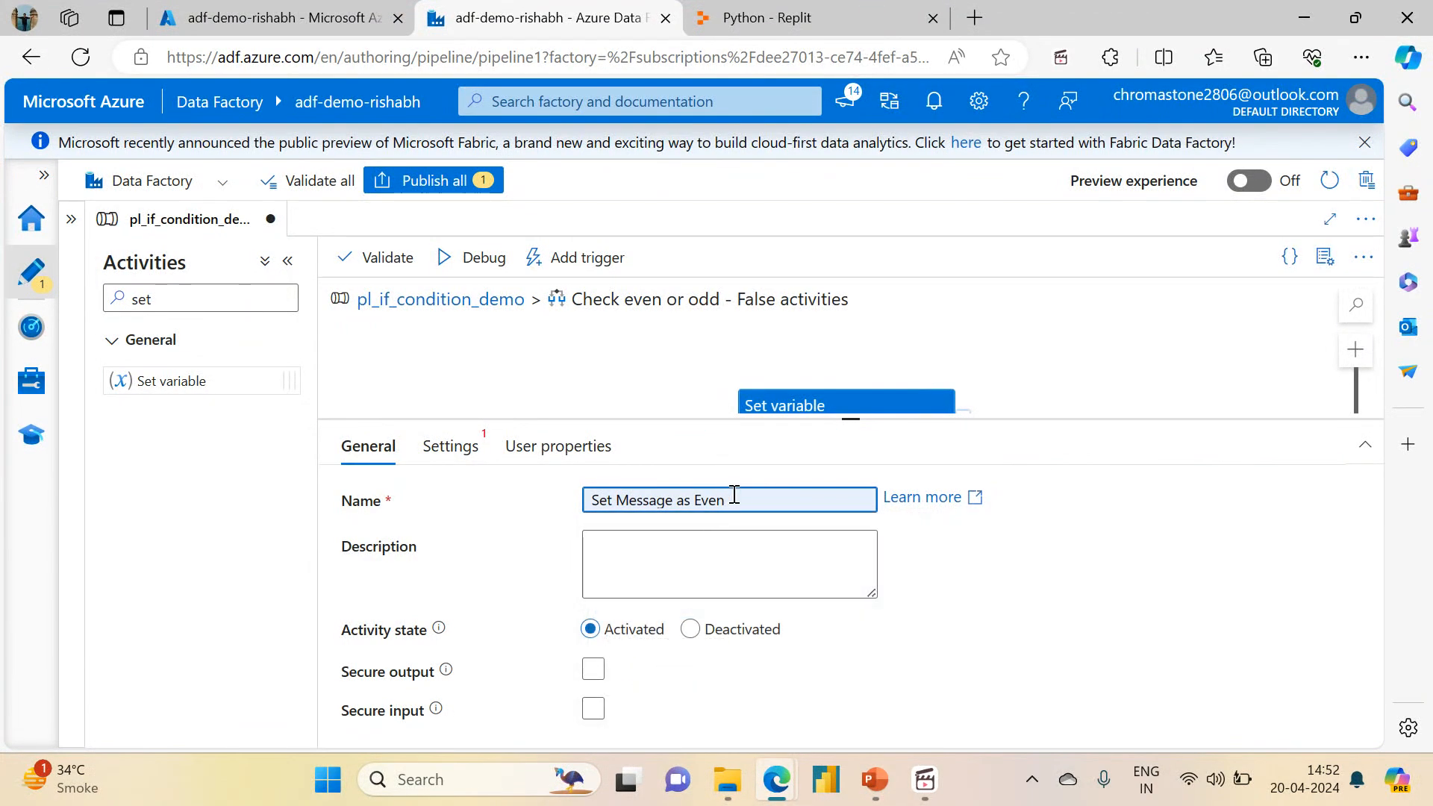
{"action": "key", "text": "BackSpace"}
{"action": "key", "text": "BackSpace"}
{"action": "key", "text": "BackSpace"}
{"action": "key", "text": "BackSpace"}
{"action": "type", "text": "Odd"}
{"action": "key", "text": "Tab"}
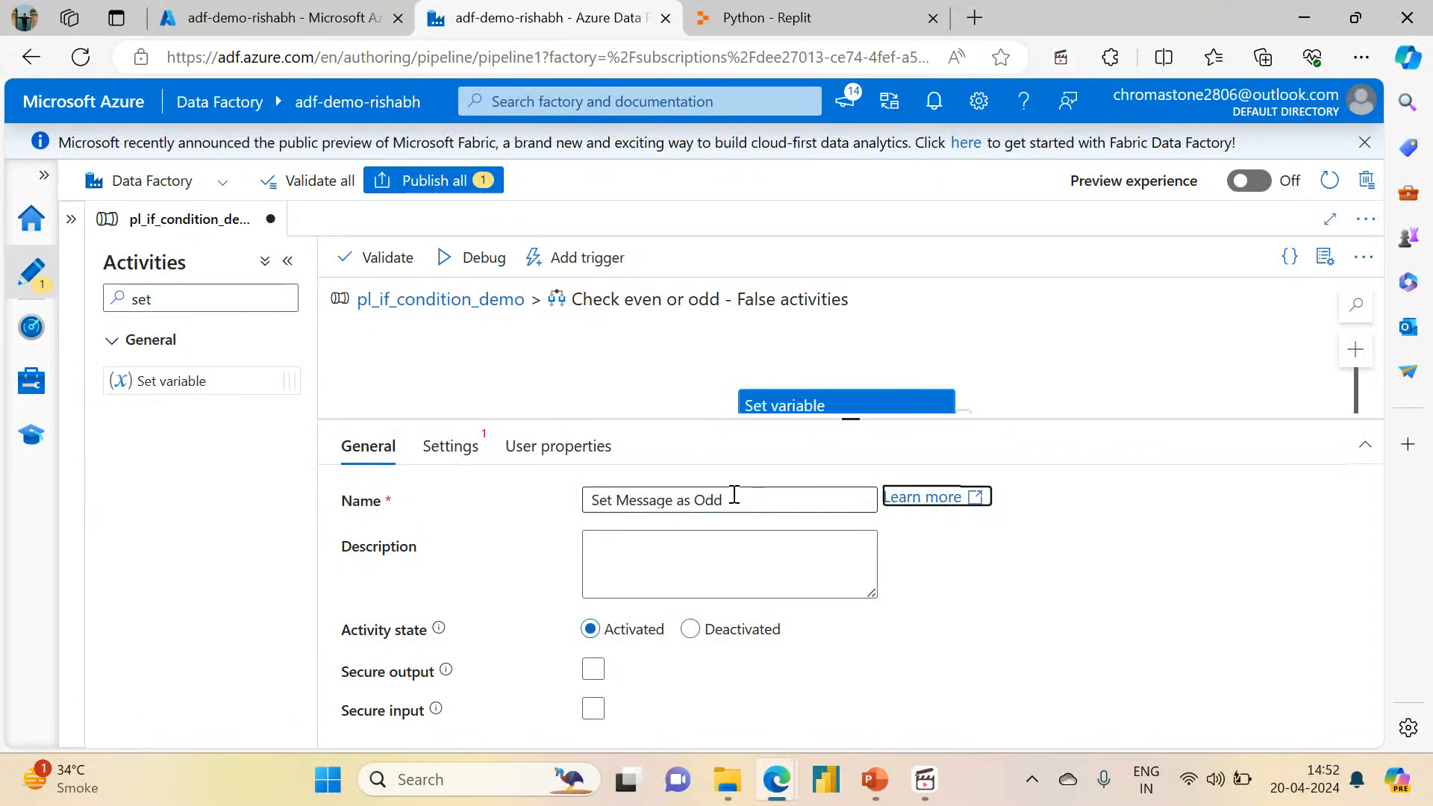
Enter Odd as the description of the Set Message as Odd activity and return to the pl_if_condition_demo pipeline
{"action": "left_click", "coordinate": [714, 568]}
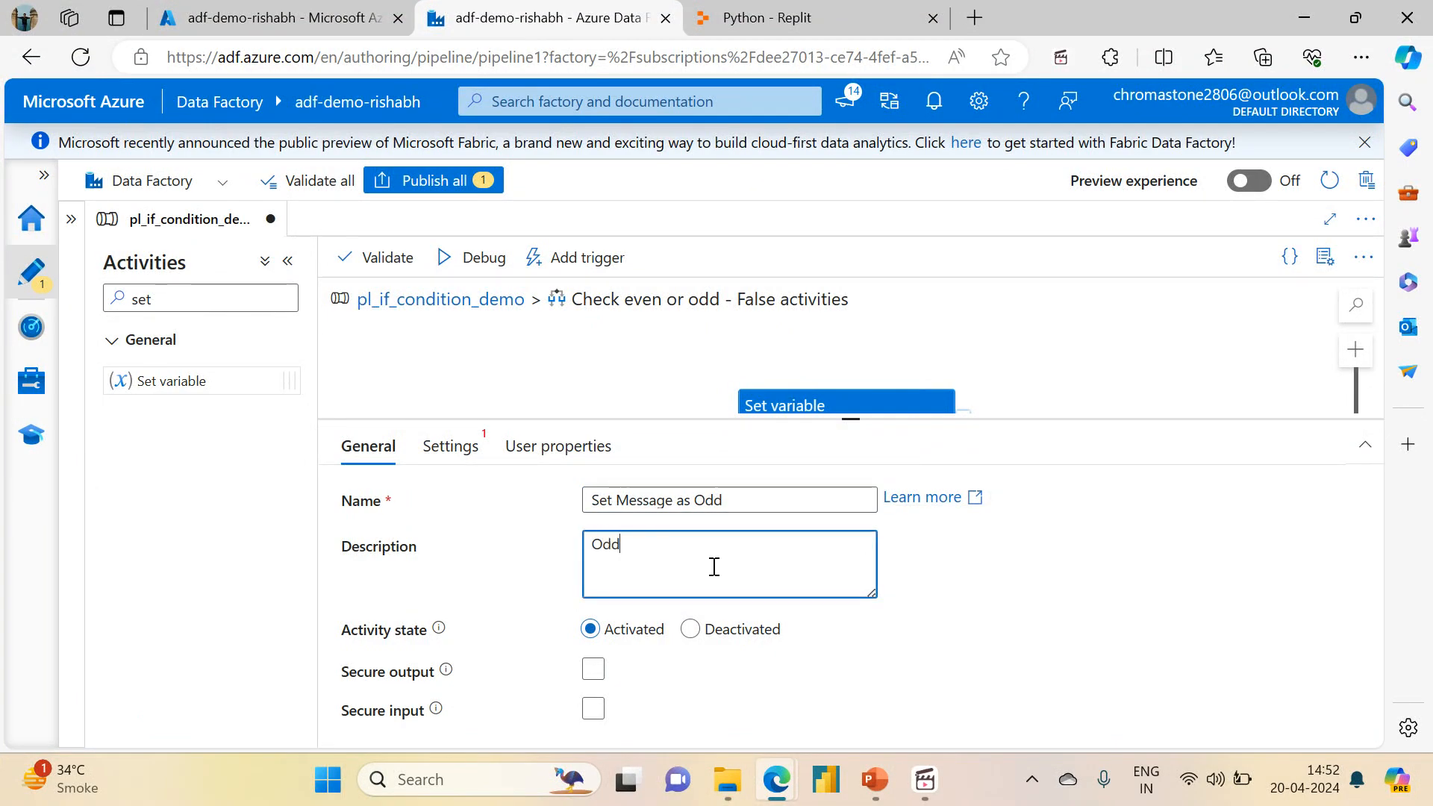
{"action": "left_click", "coordinate": [606, 354]}
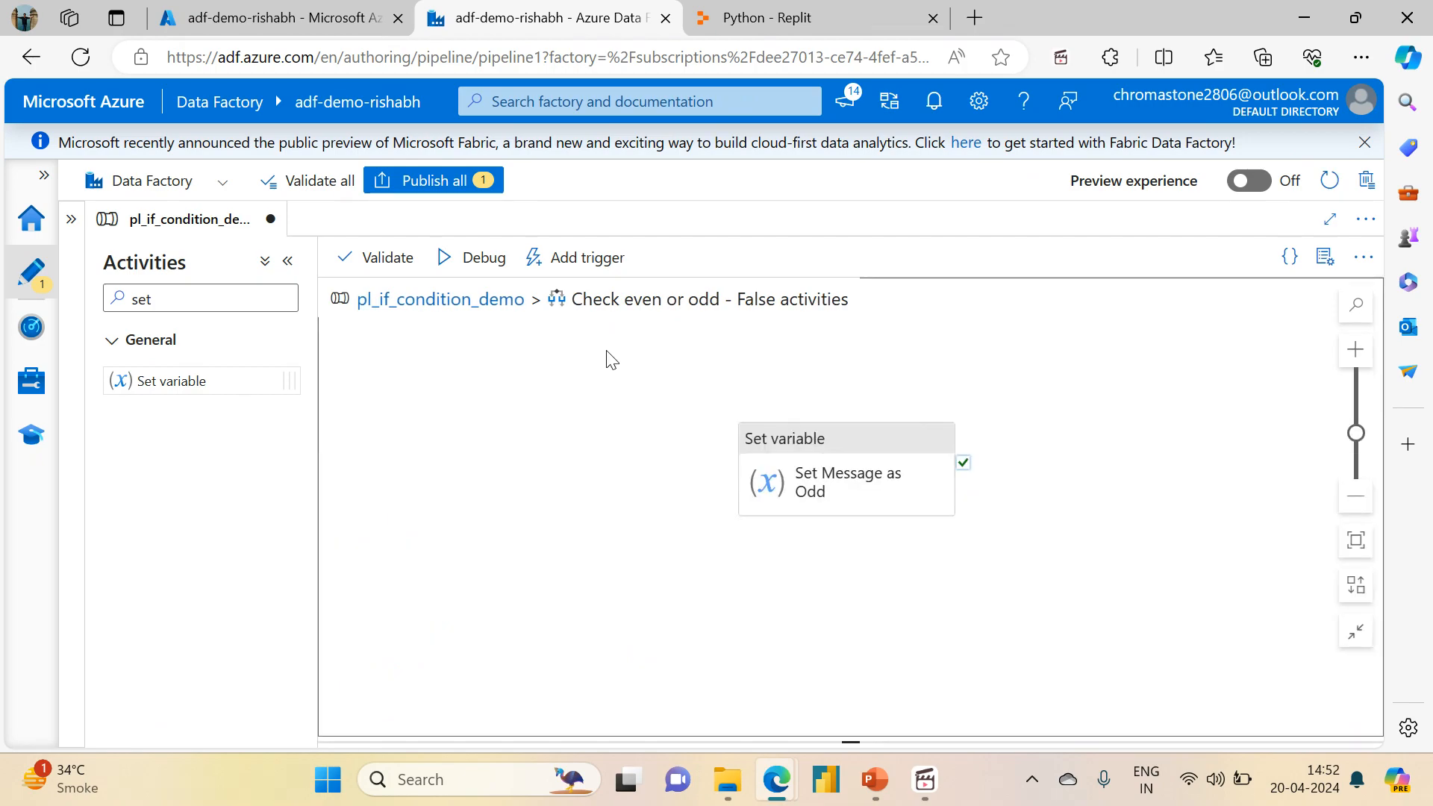
{"action": "left_click", "coordinate": [469, 309]}
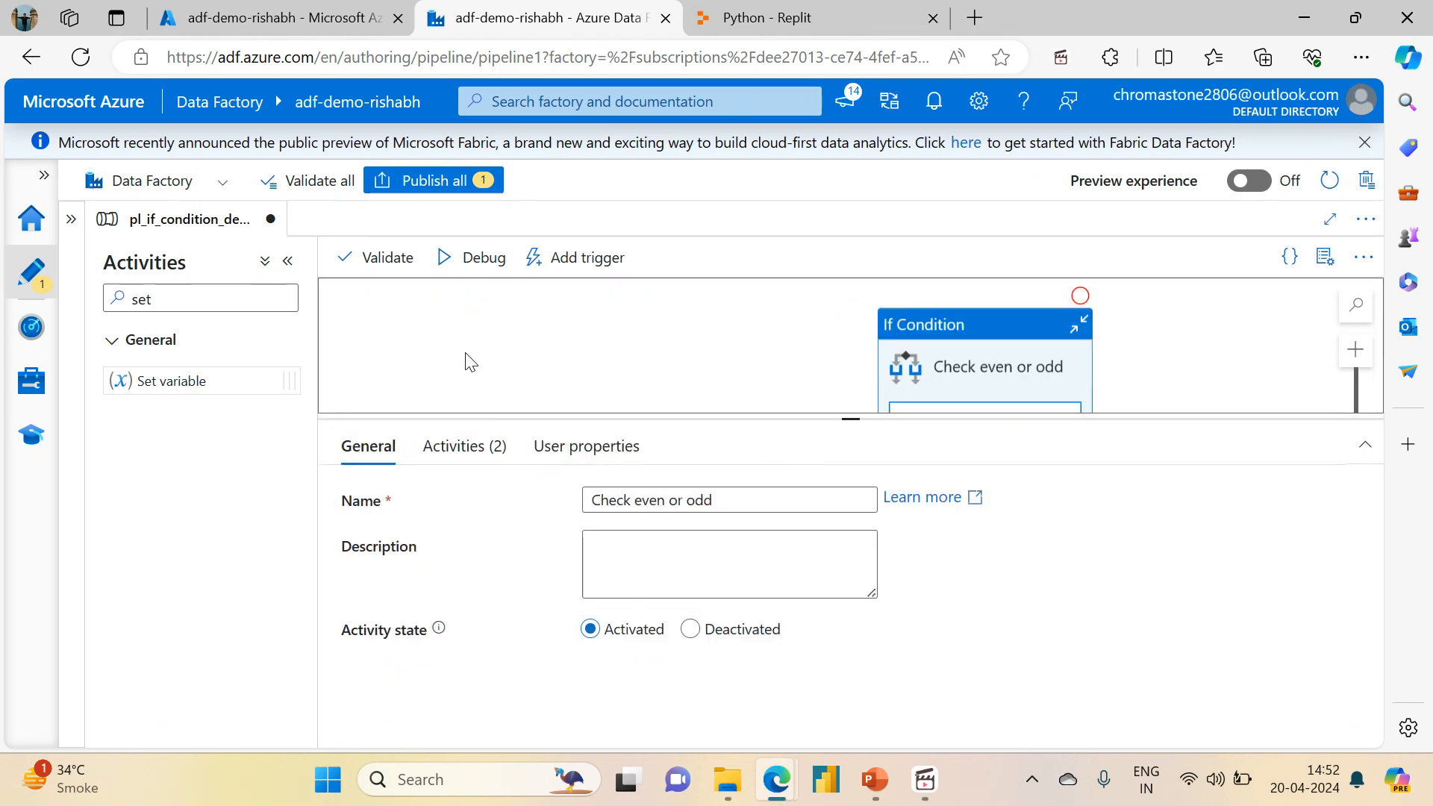
Try to start a debug run of the pl_if_condition_demo pipeline and dismiss the validation output
{"action": "left_click", "coordinate": [469, 361]}
{"action": "left_click_drag", "start_coordinate": [469, 361], "coordinate": [462, 216]}
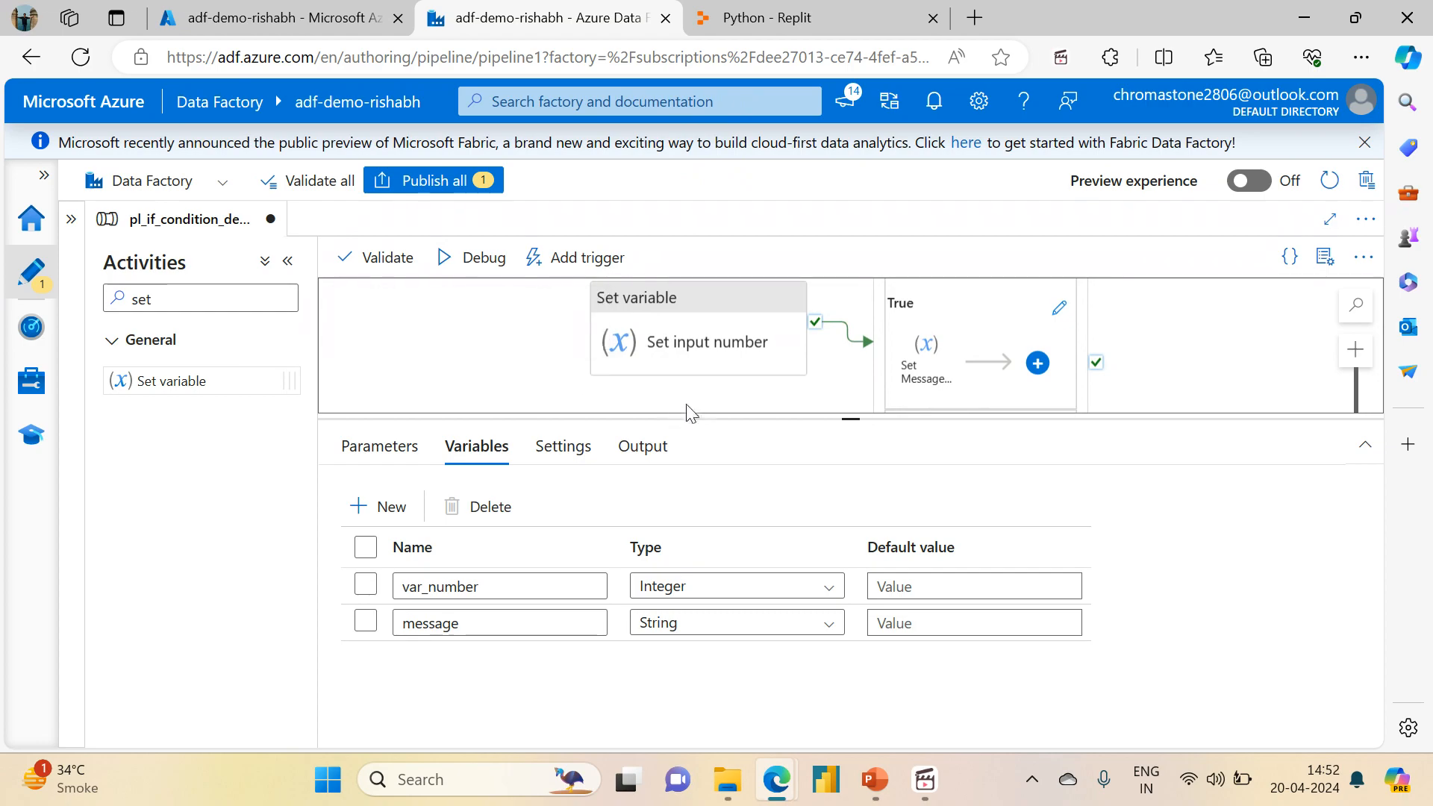
{"action": "left_click_drag", "start_coordinate": [851, 416], "coordinate": [851, 560]}
{"action": "left_click_drag", "start_coordinate": [720, 468], "coordinate": [556, 544]}
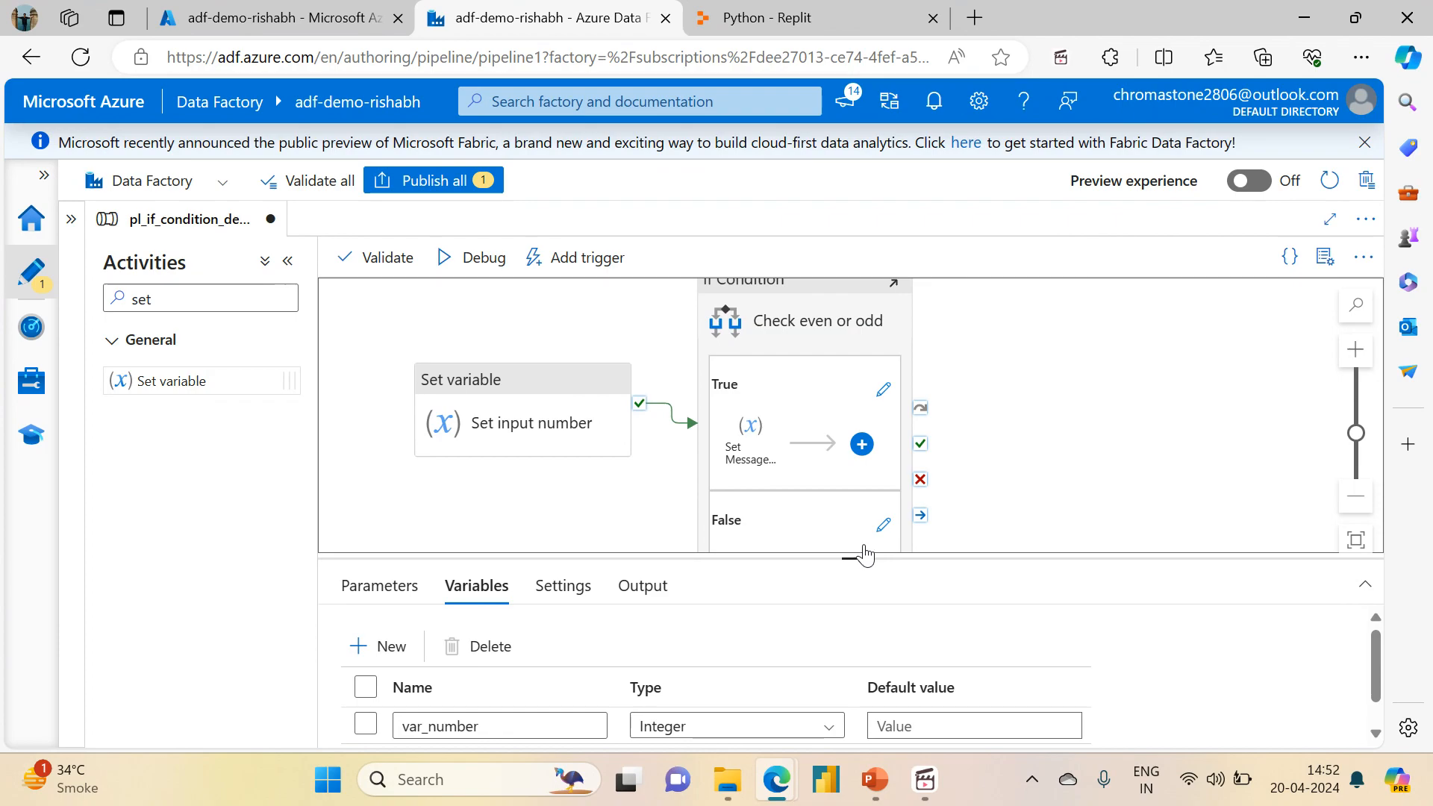
{"action": "left_click", "coordinate": [474, 257]}
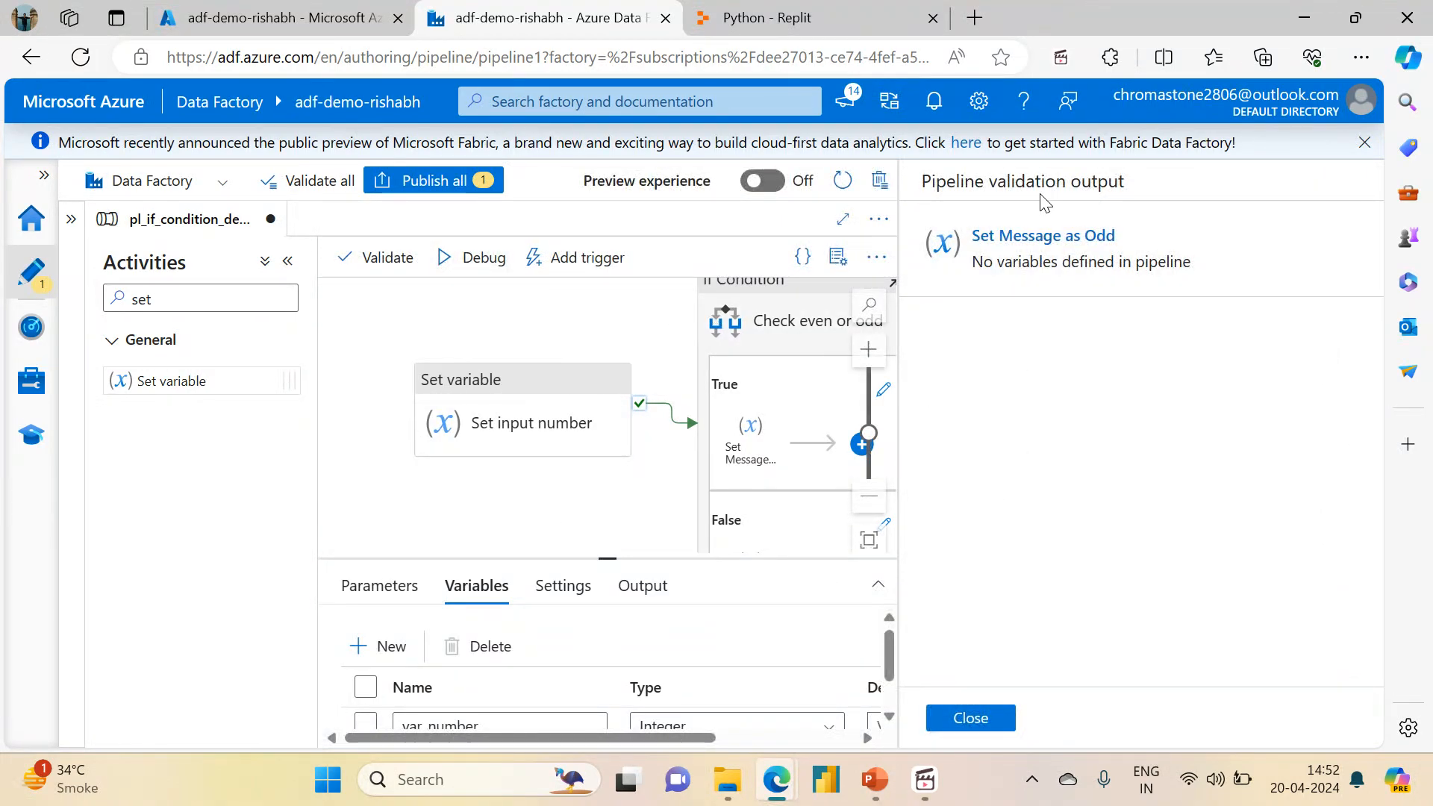
{"action": "left_click", "coordinate": [956, 722]}
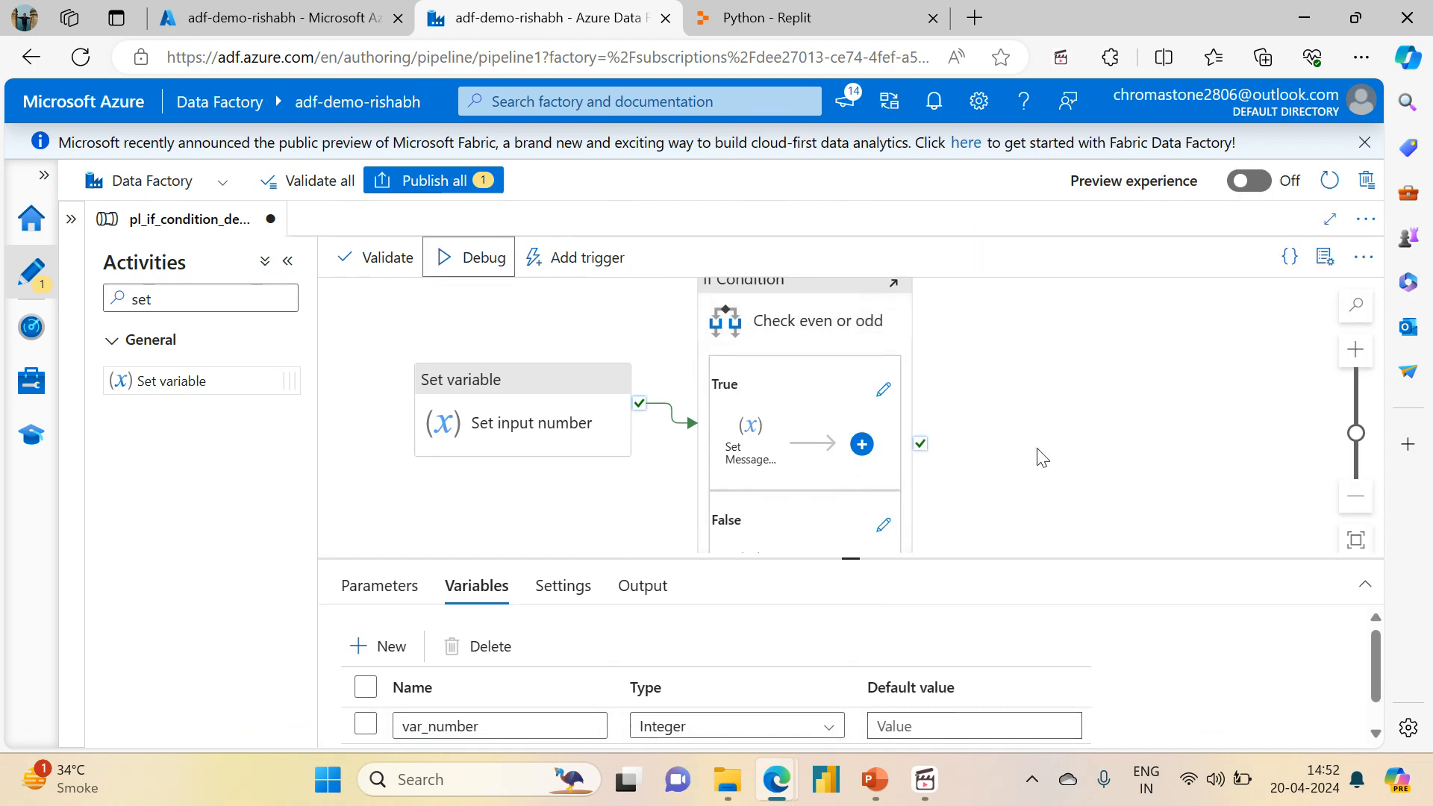
Open the False activities of the Check even or odd condition for editing
{"action": "scroll", "coordinate": [1037, 454], "scroll_direction": "down", "scroll_amount": 2}
{"action": "left_click", "coordinate": [791, 468]}
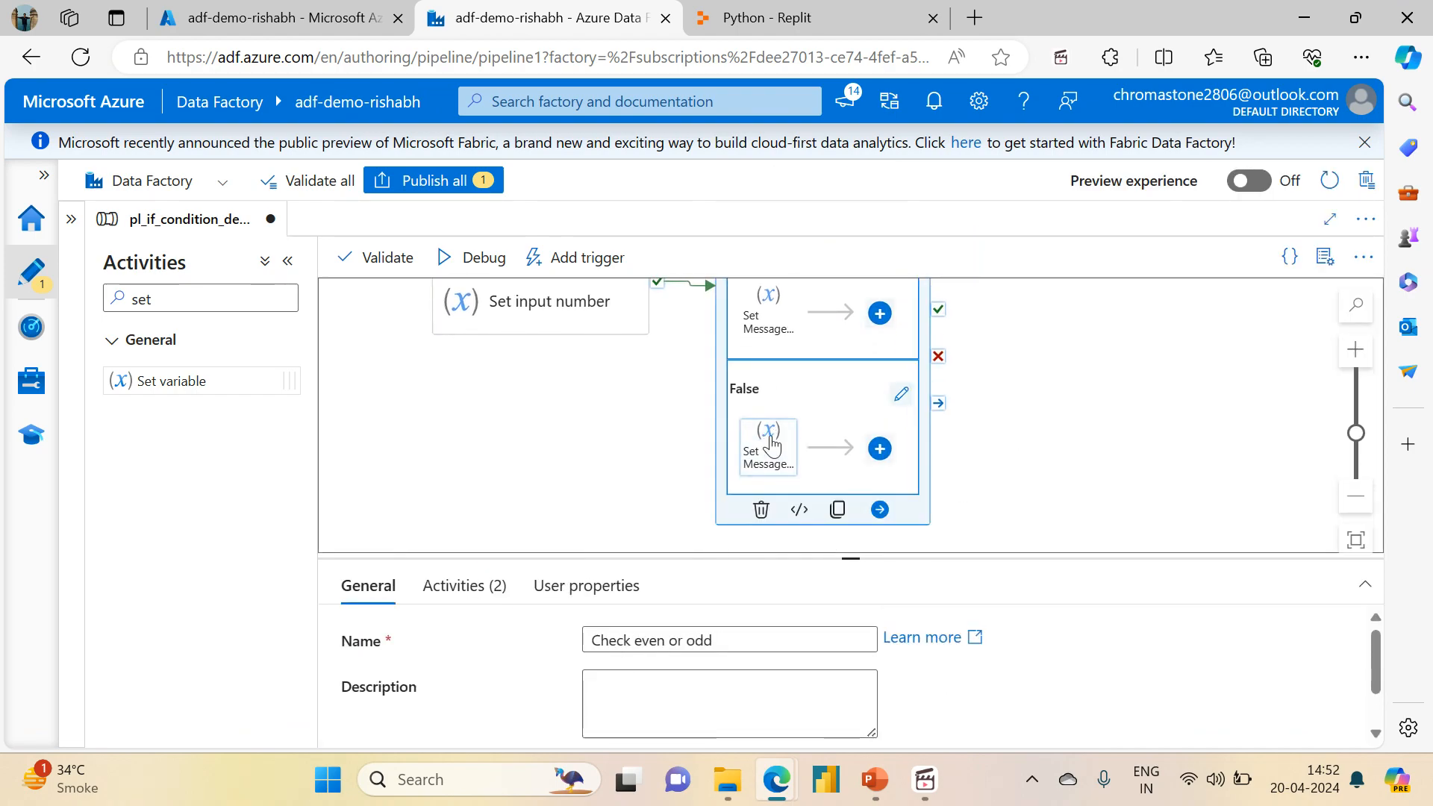
{"action": "left_click", "coordinate": [466, 590]}
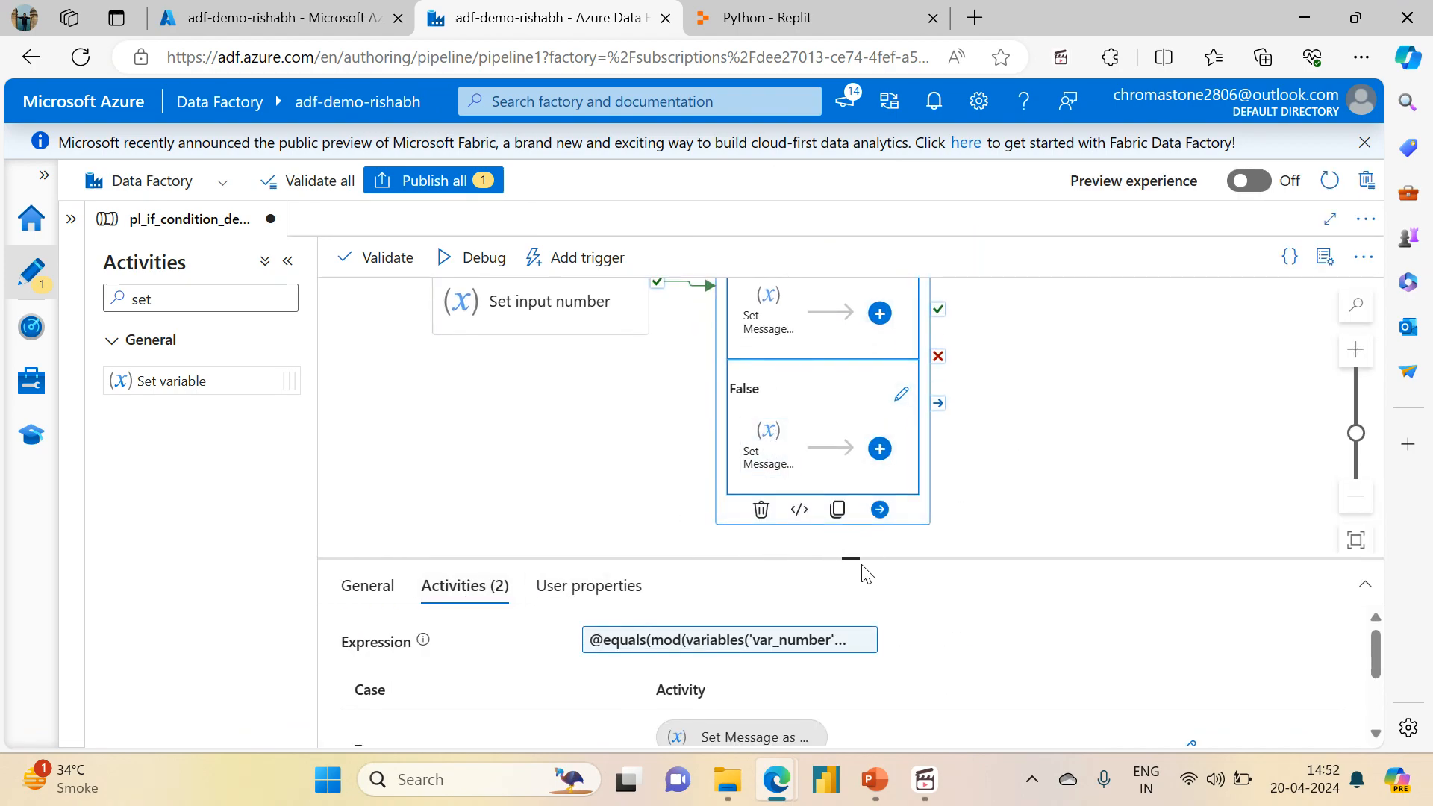
{"action": "left_click_drag", "start_coordinate": [852, 558], "coordinate": [938, 307]}
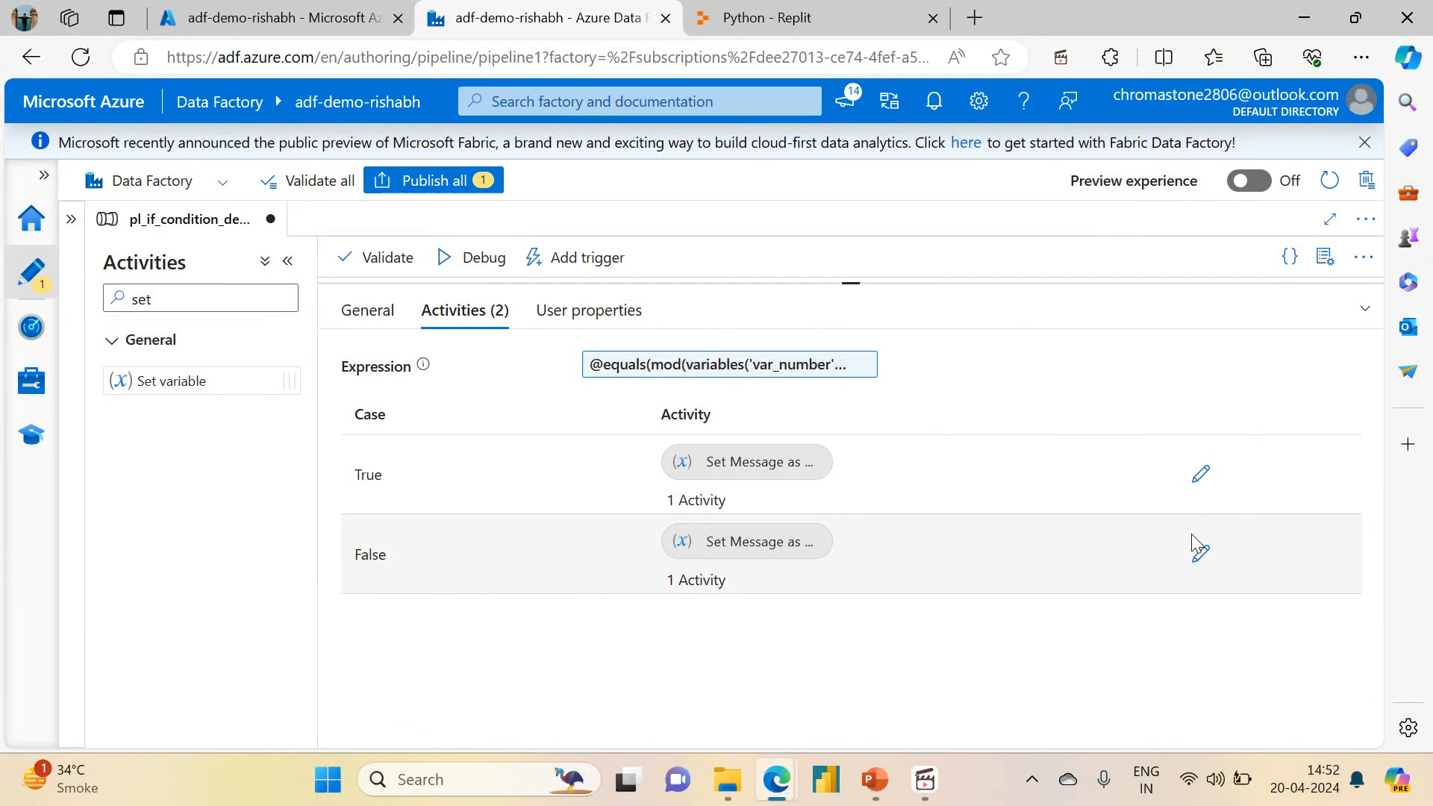
{"action": "left_click", "coordinate": [1200, 553]}
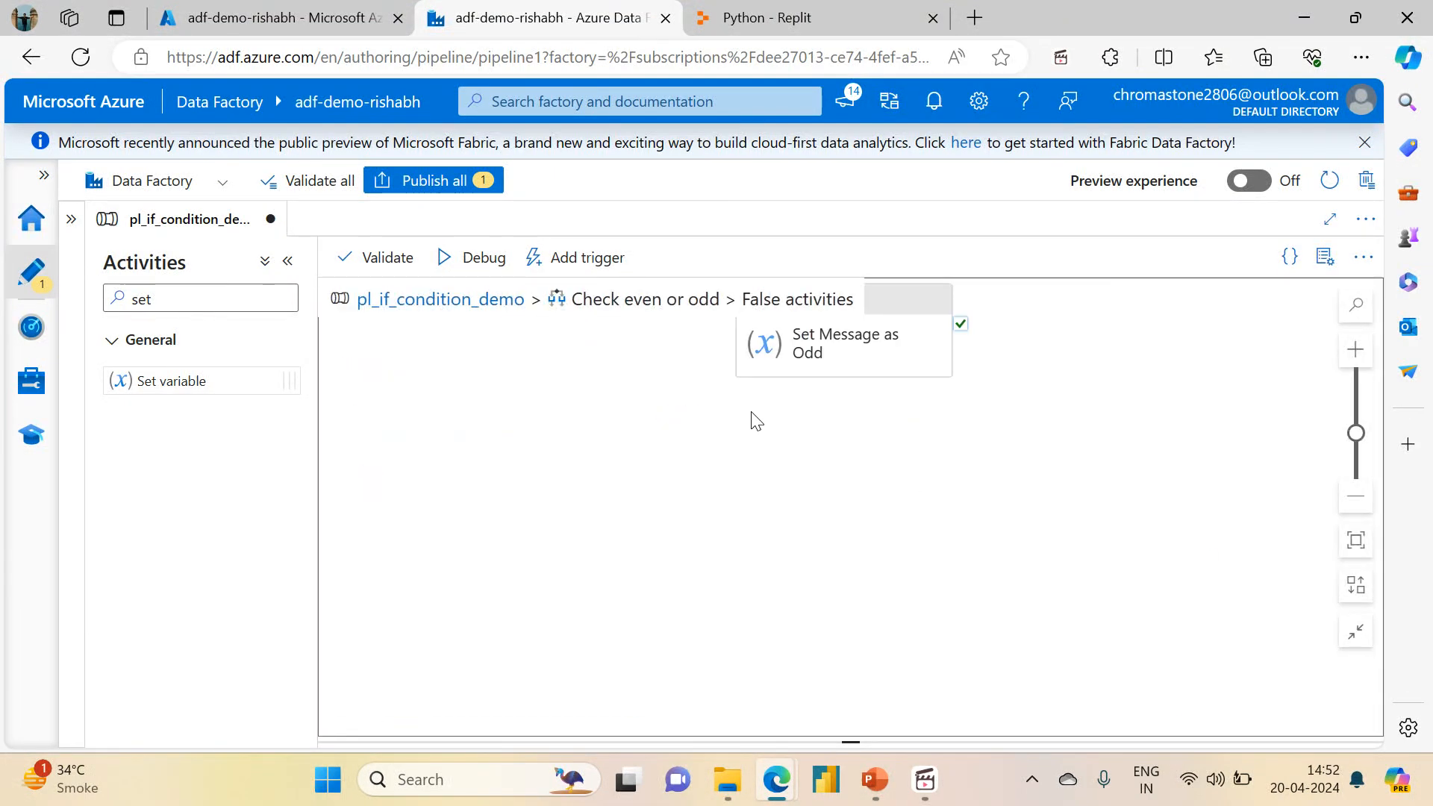
Make the Set Message as Odd activity set the pipeline variable message to Odd
{"action": "left_click", "coordinate": [805, 381]}
{"action": "left_click", "coordinate": [440, 579]}
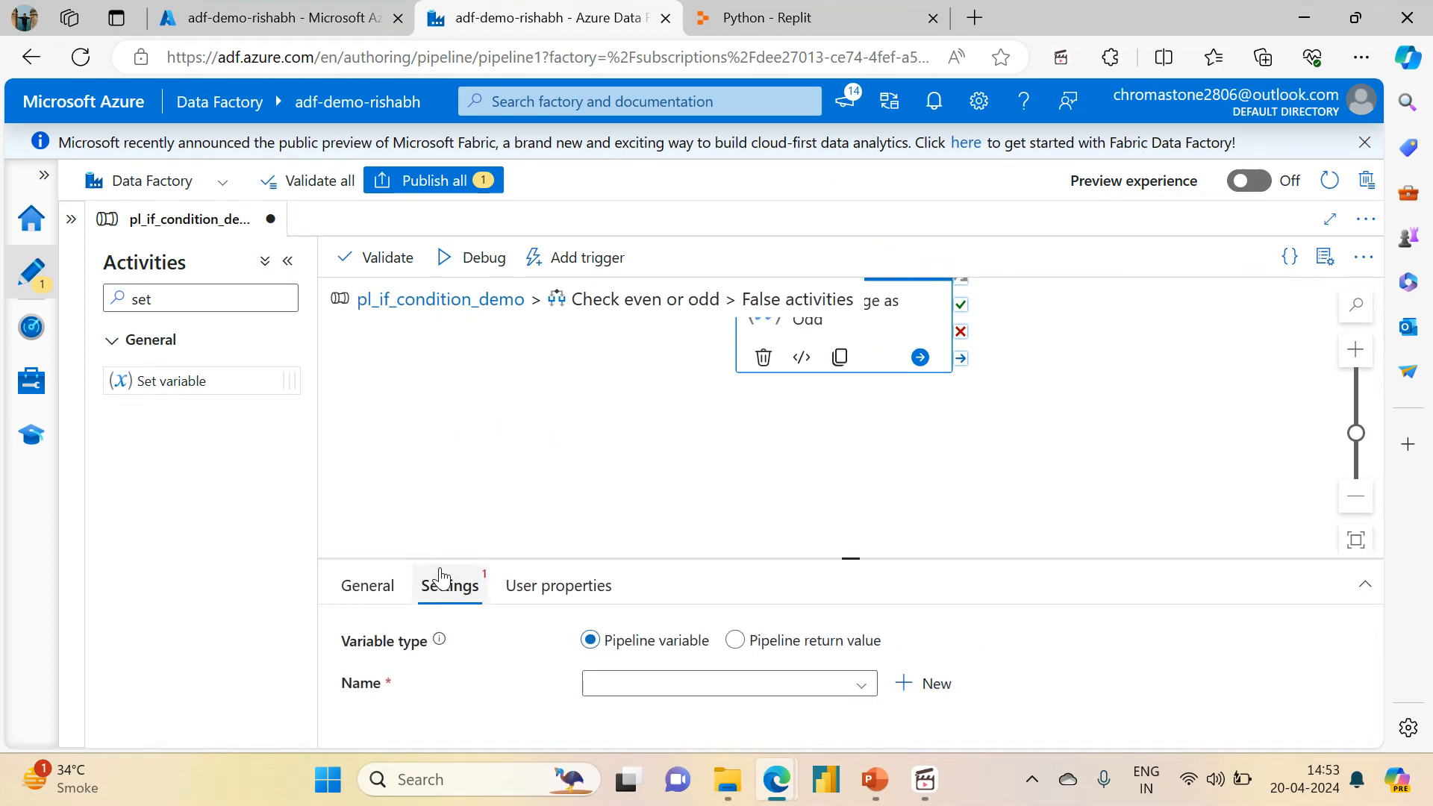
{"action": "left_click", "coordinate": [672, 683]}
{"action": "left_click", "coordinate": [657, 721]}
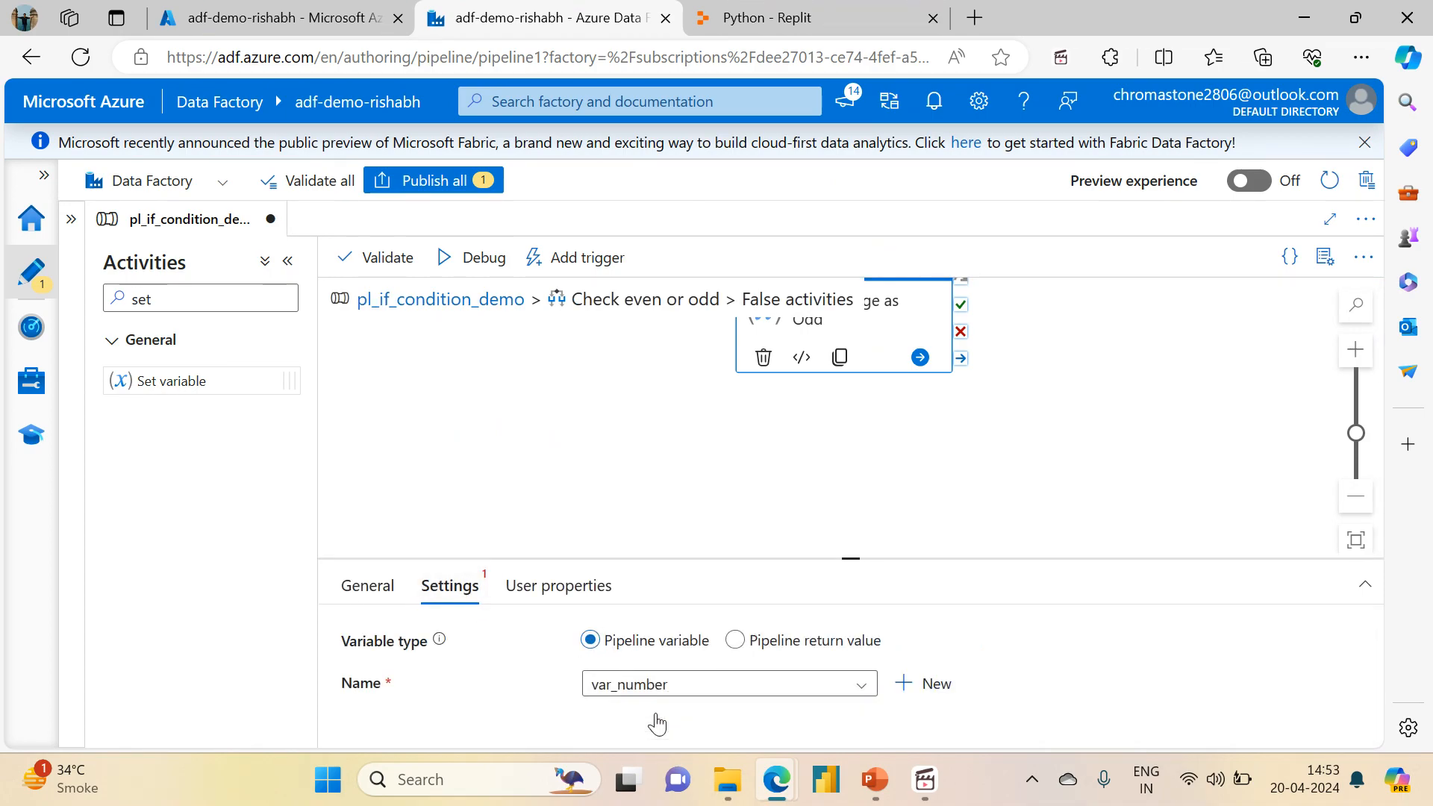
{"action": "scroll", "coordinate": [1372, 651], "scroll_direction": "down", "scroll_amount": 2}
{"action": "left_click", "coordinate": [768, 640]}
{"action": "key", "text": "Return"}
{"action": "left_click", "coordinate": [716, 683]}
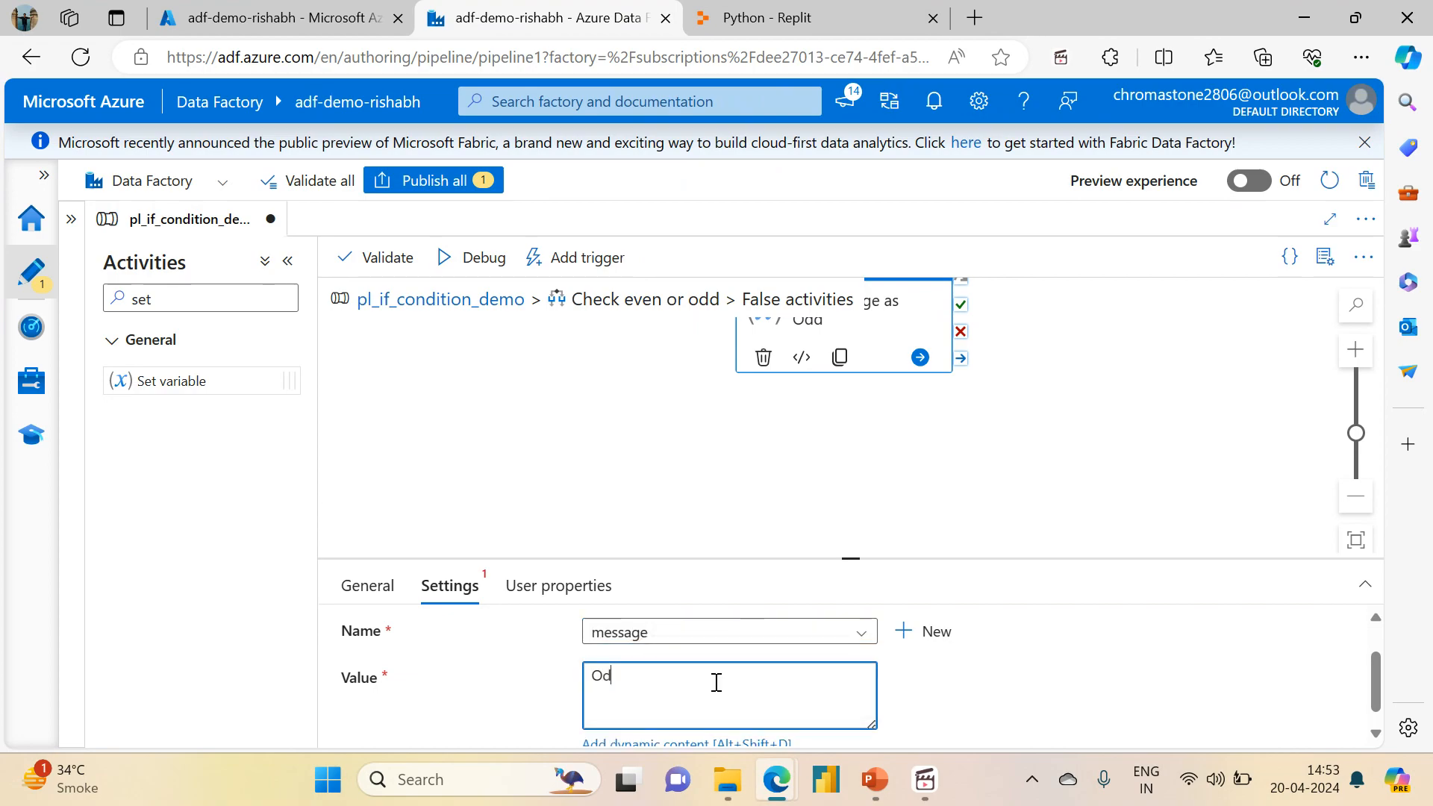
{"action": "type", "text": "Odd"}
Clear the description of the Set Message as Odd activity and return to the pl_if_condition_demo pipeline
{"action": "left_click", "coordinate": [366, 586]}
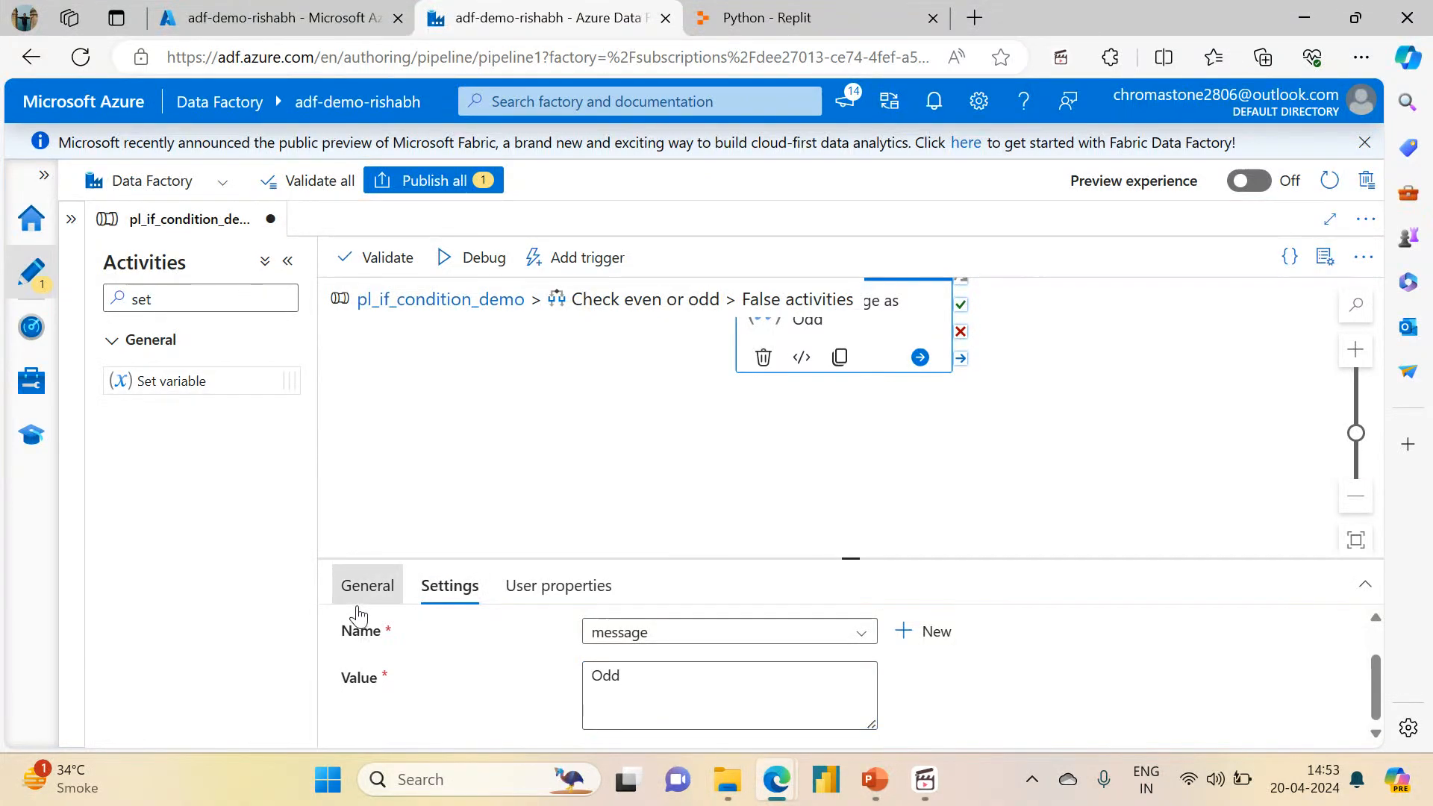
{"action": "left_click_drag", "start_coordinate": [847, 559], "coordinate": [851, 484]}
{"action": "left_click", "coordinate": [652, 609]}
{"action": "left_click_drag", "start_coordinate": [652, 609], "coordinate": [560, 614]}
{"action": "key", "text": "BackSpace"}
{"action": "left_click", "coordinate": [429, 300]}
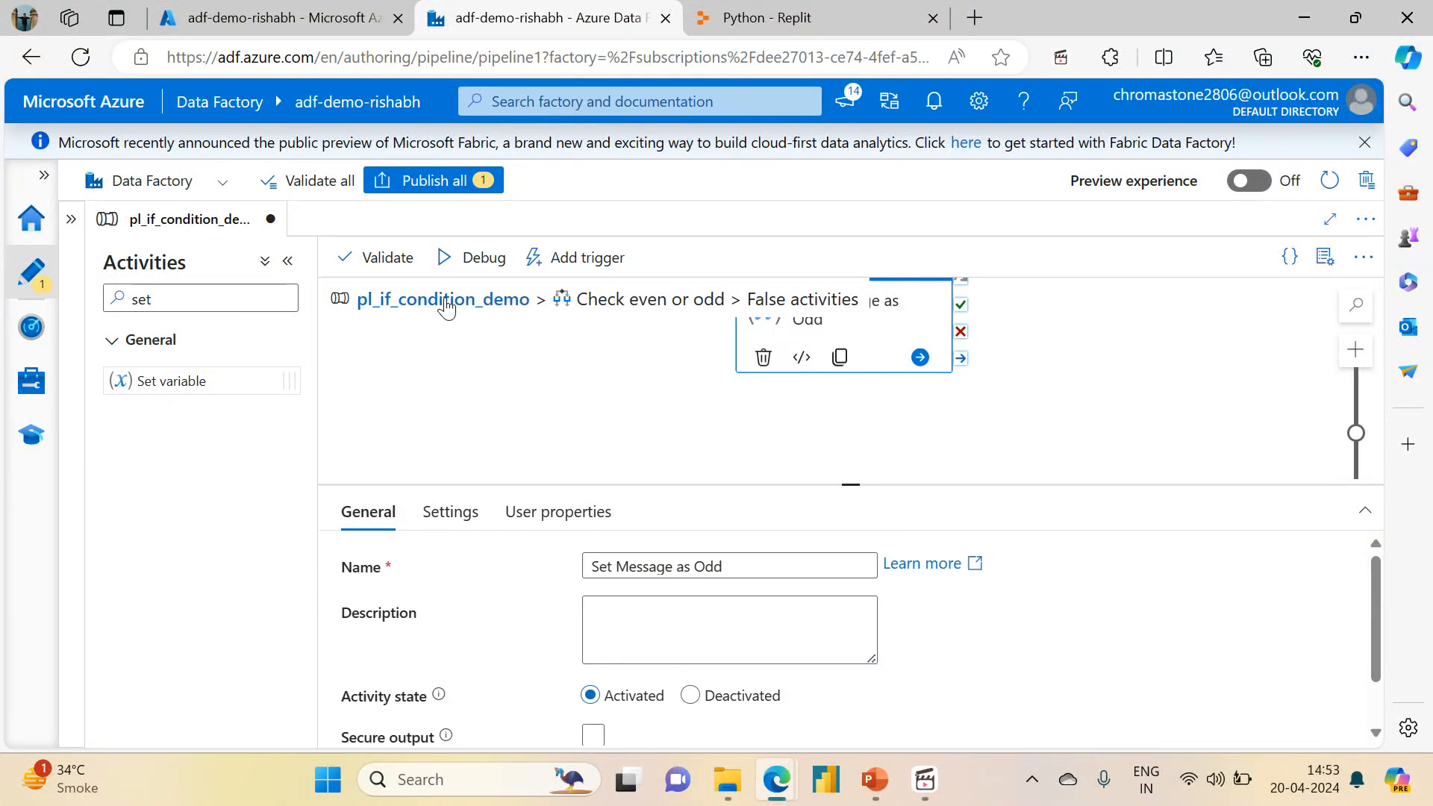
Validate the pipeline and start a debug run with the number parameter set to 4
{"action": "left_click", "coordinate": [387, 259]}
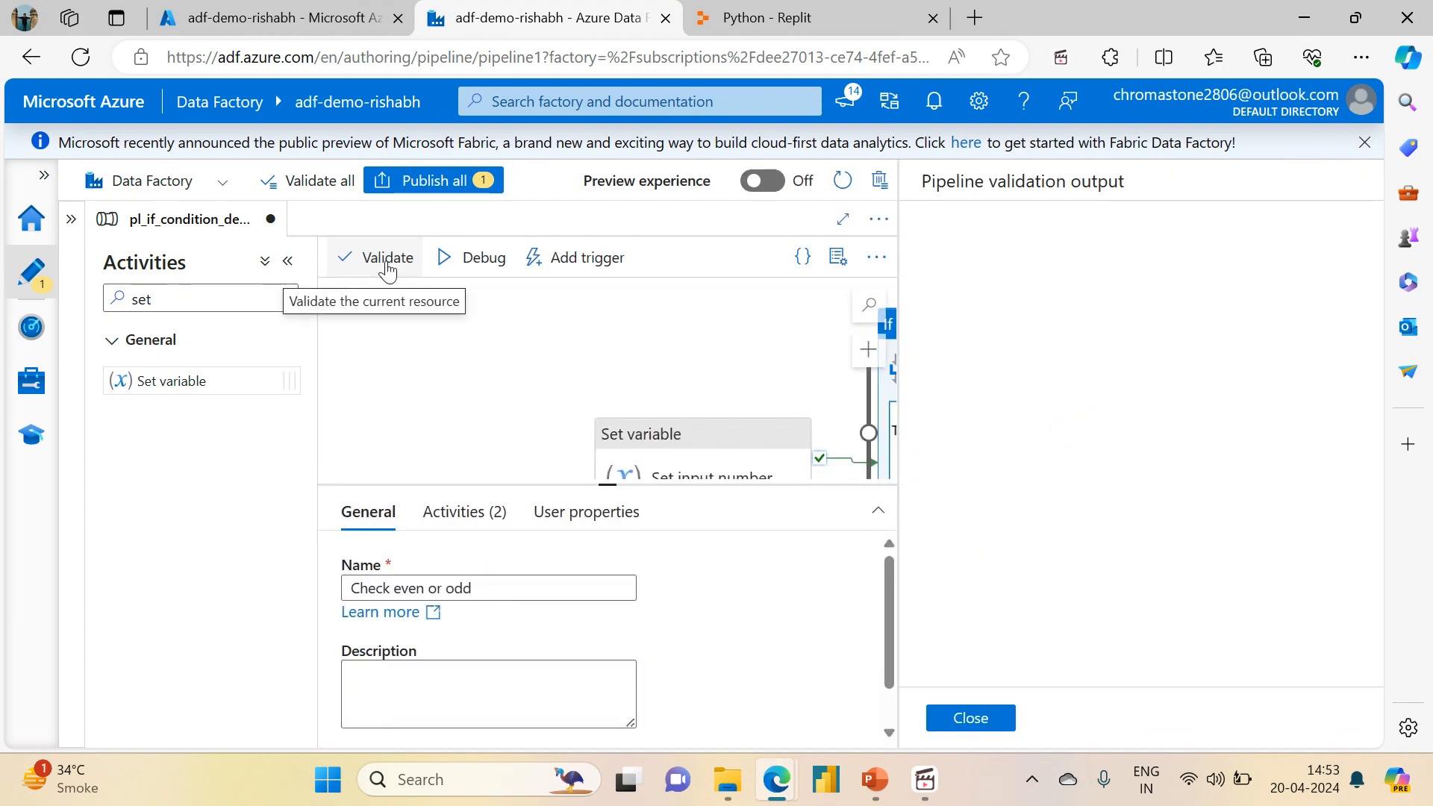
{"action": "left_click", "coordinate": [971, 718]}
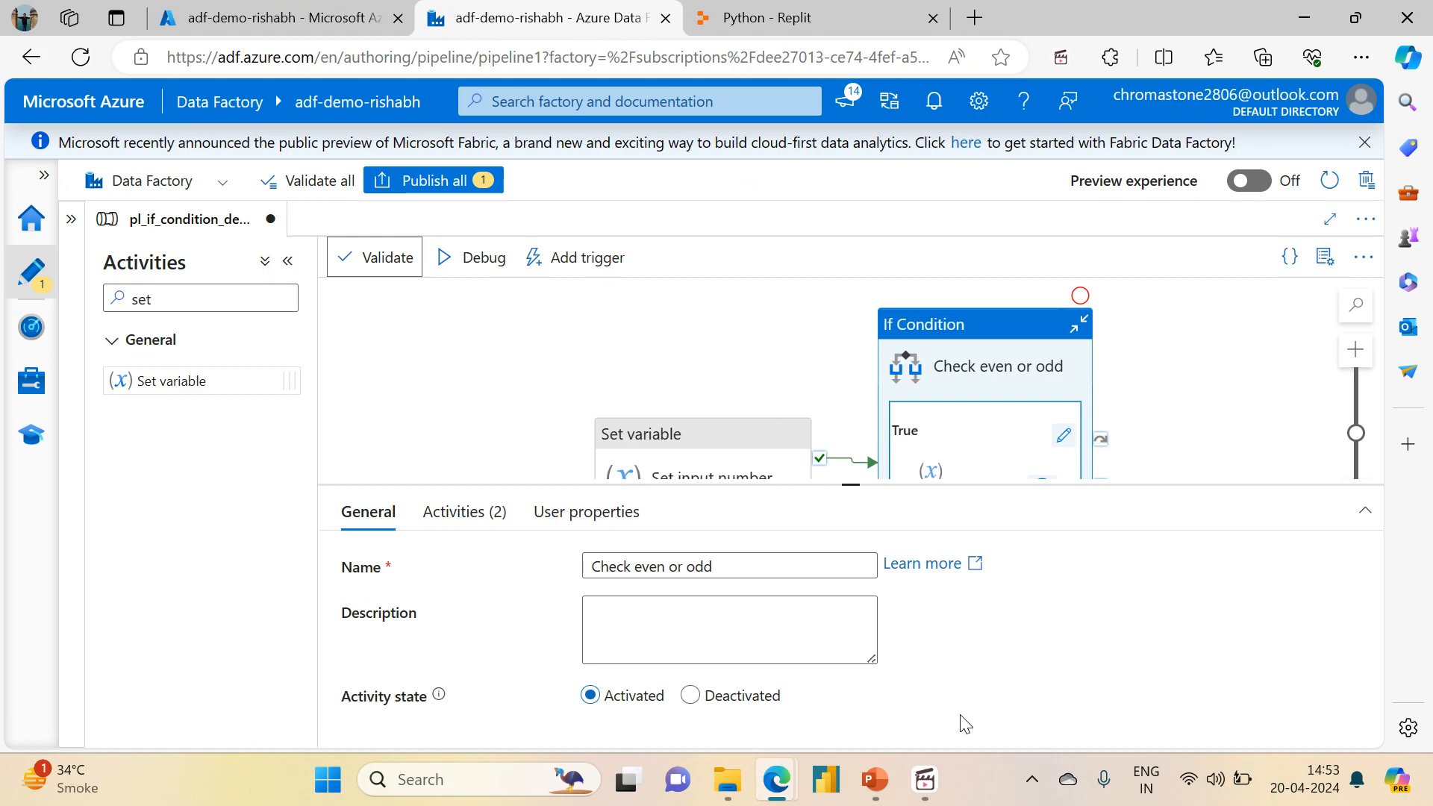
{"action": "left_click", "coordinate": [469, 257]}
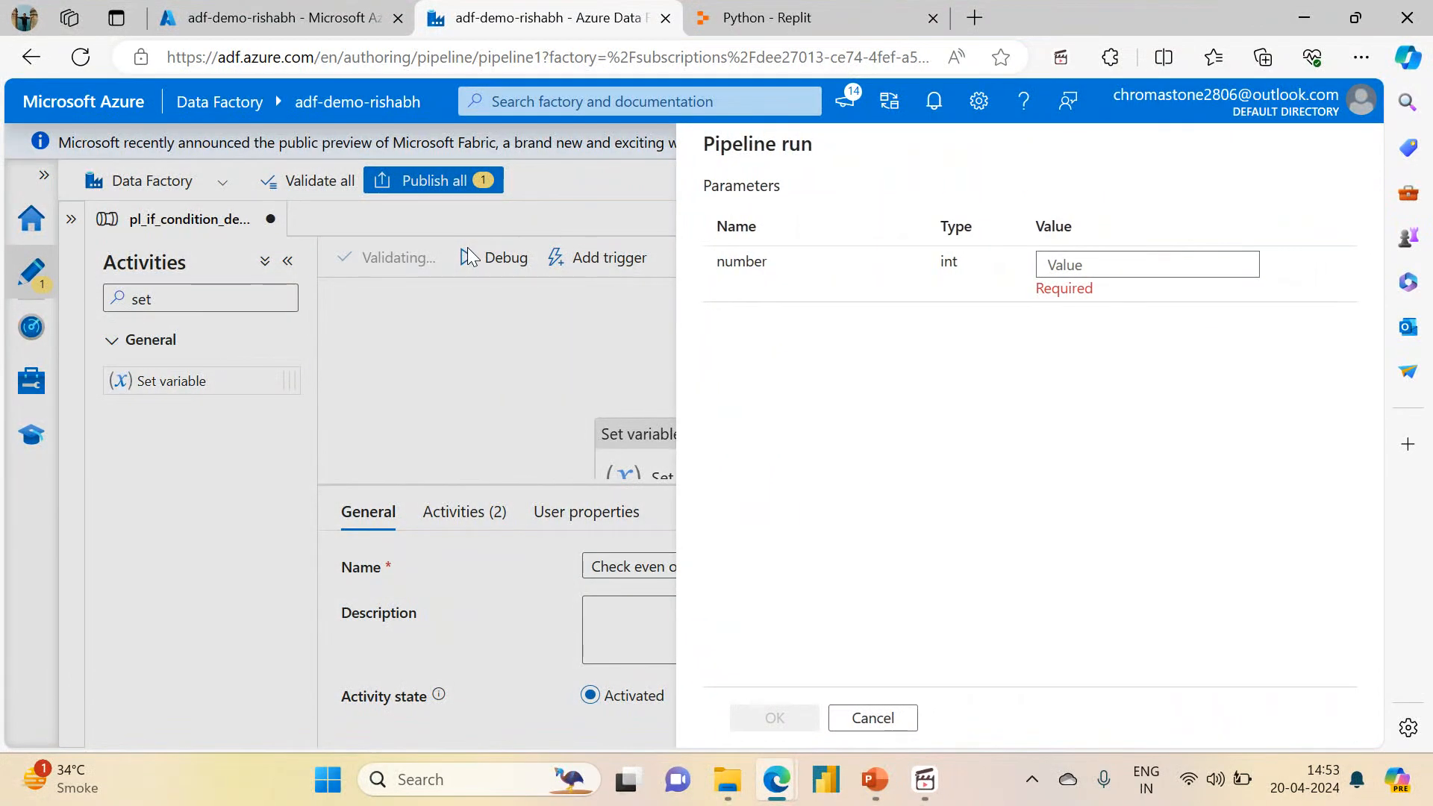
{"action": "left_click", "coordinate": [1070, 263]}
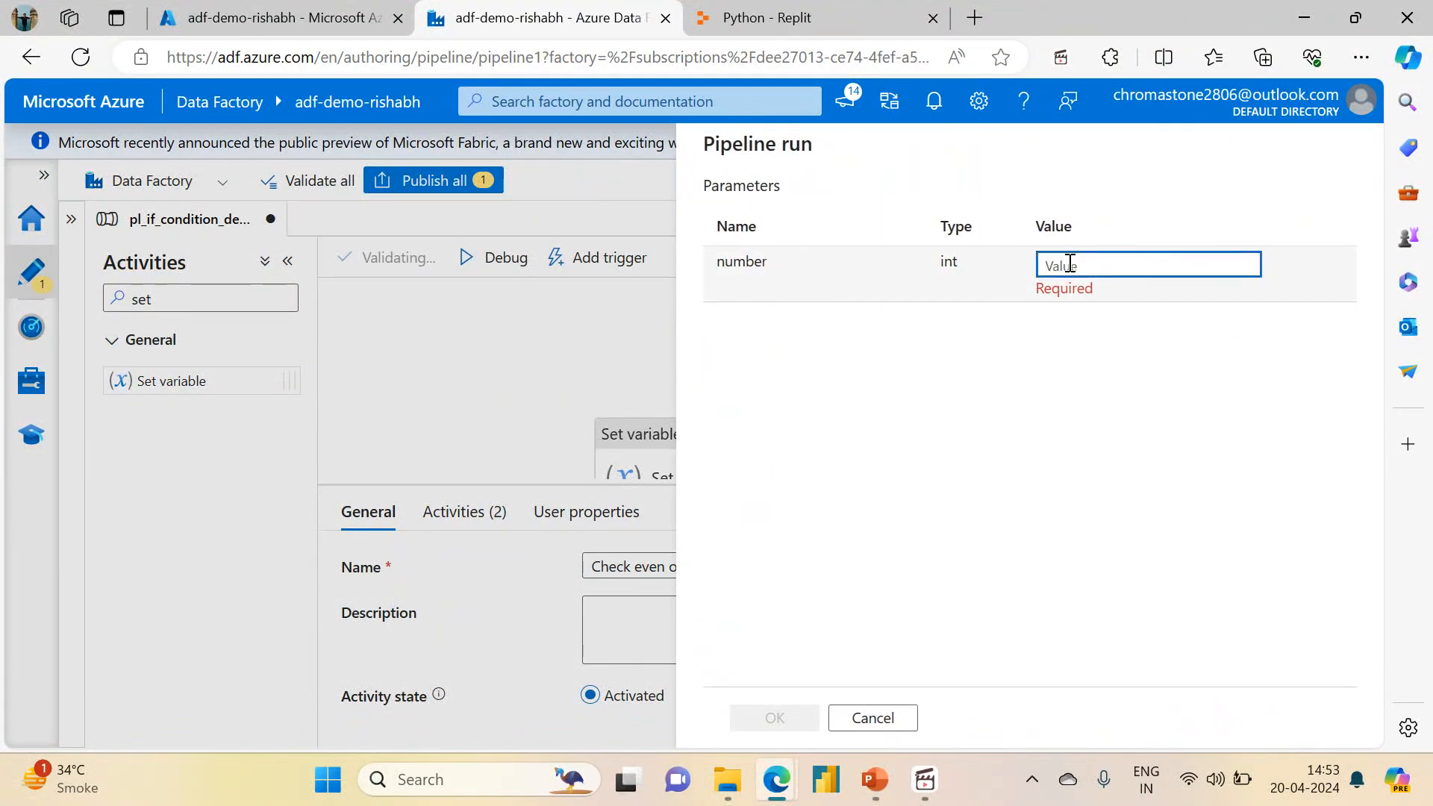
{"action": "type", "text": "4"}
{"action": "left_click", "coordinate": [775, 718]}
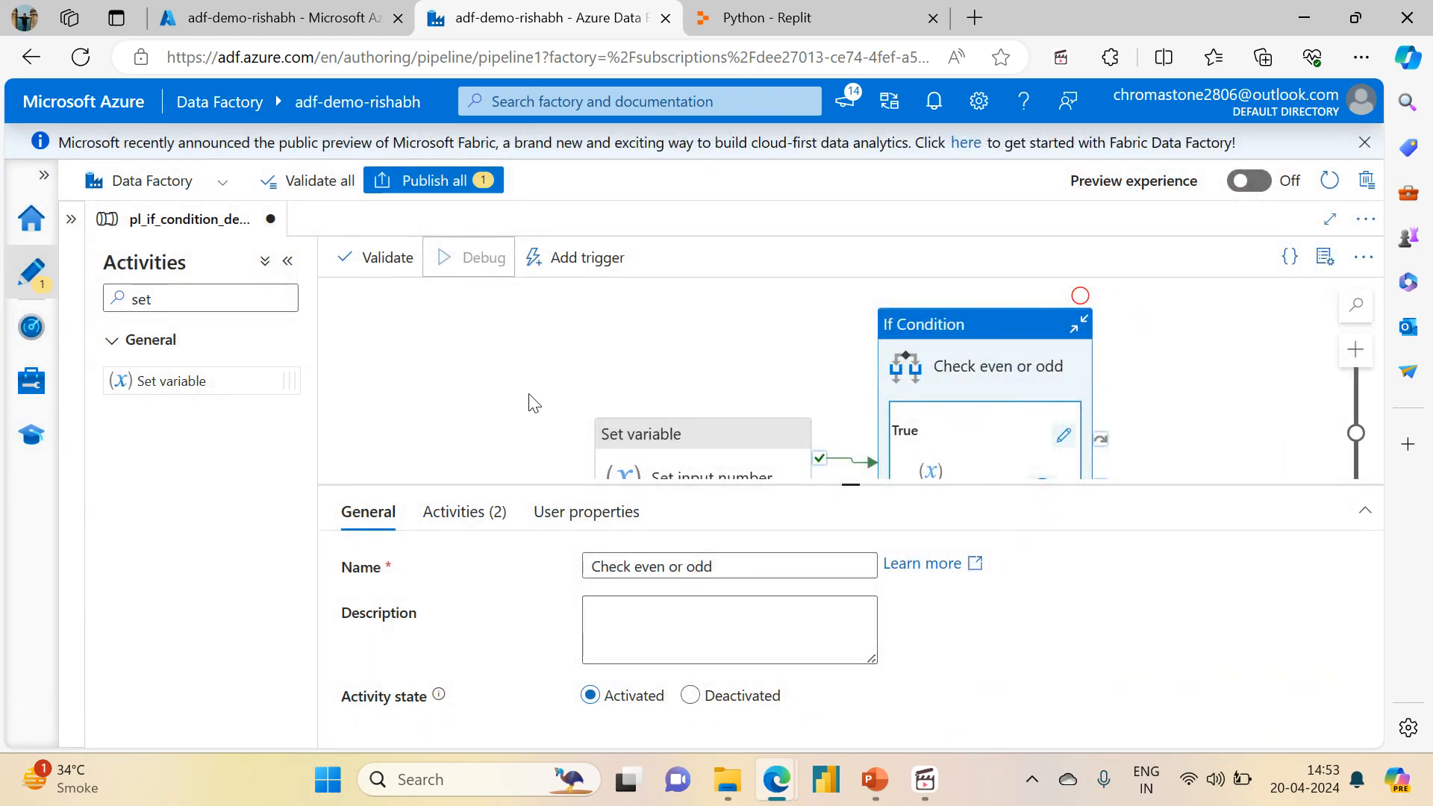
Refresh the debug run's status and examine the output of the Set Message as Even activity
{"action": "left_click_drag", "start_coordinate": [852, 483], "coordinate": [837, 332]}
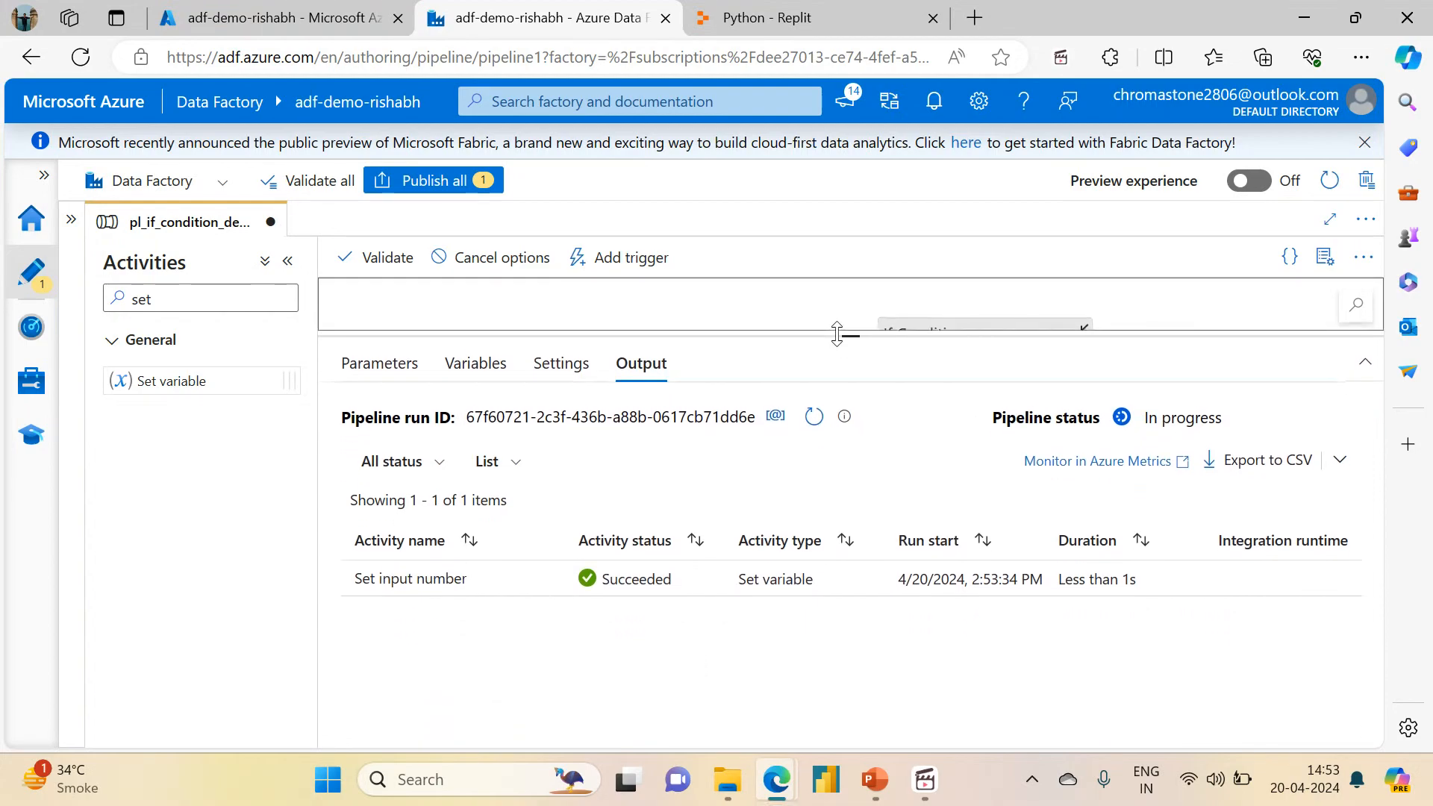
{"action": "left_click", "coordinate": [809, 427]}
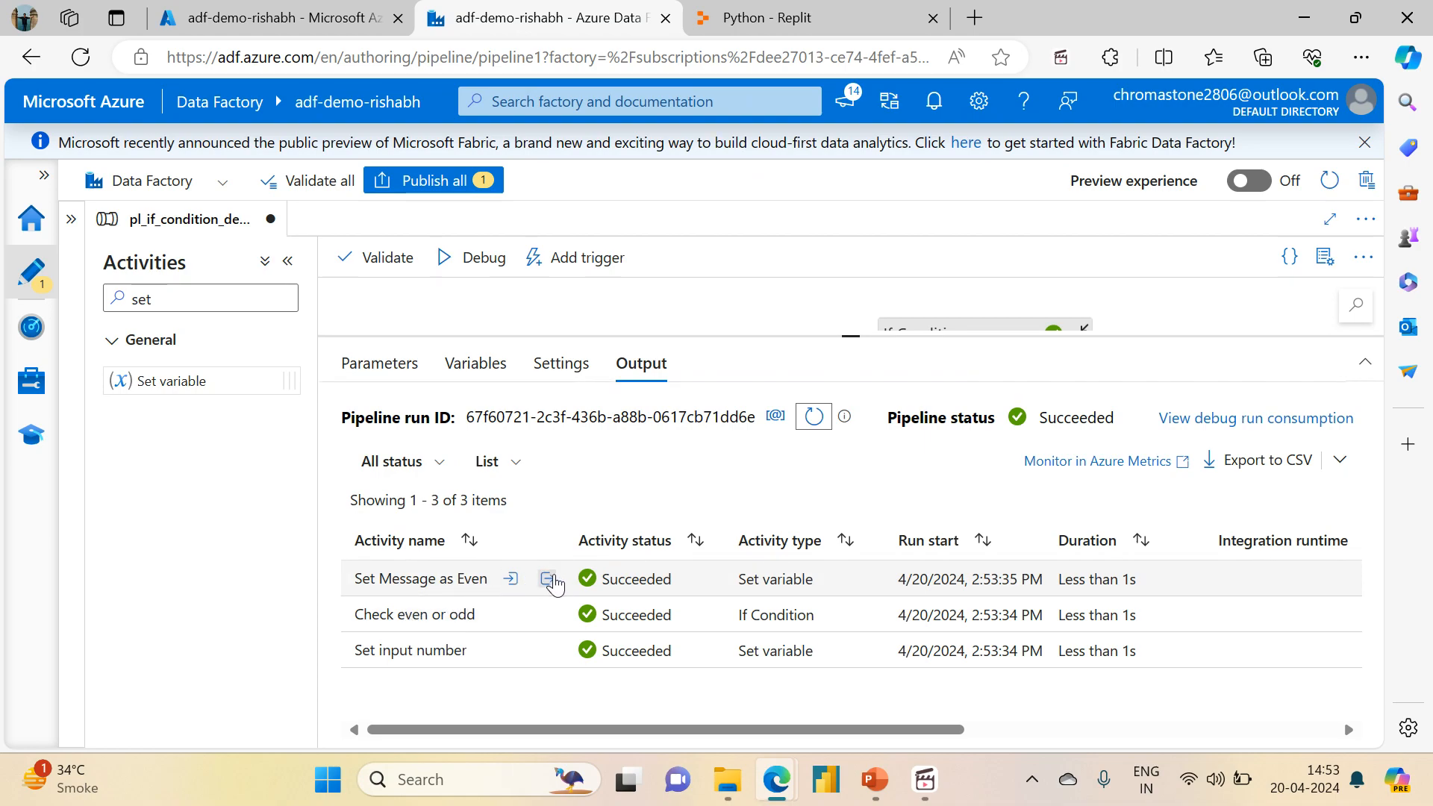
{"action": "left_click", "coordinate": [548, 580]}
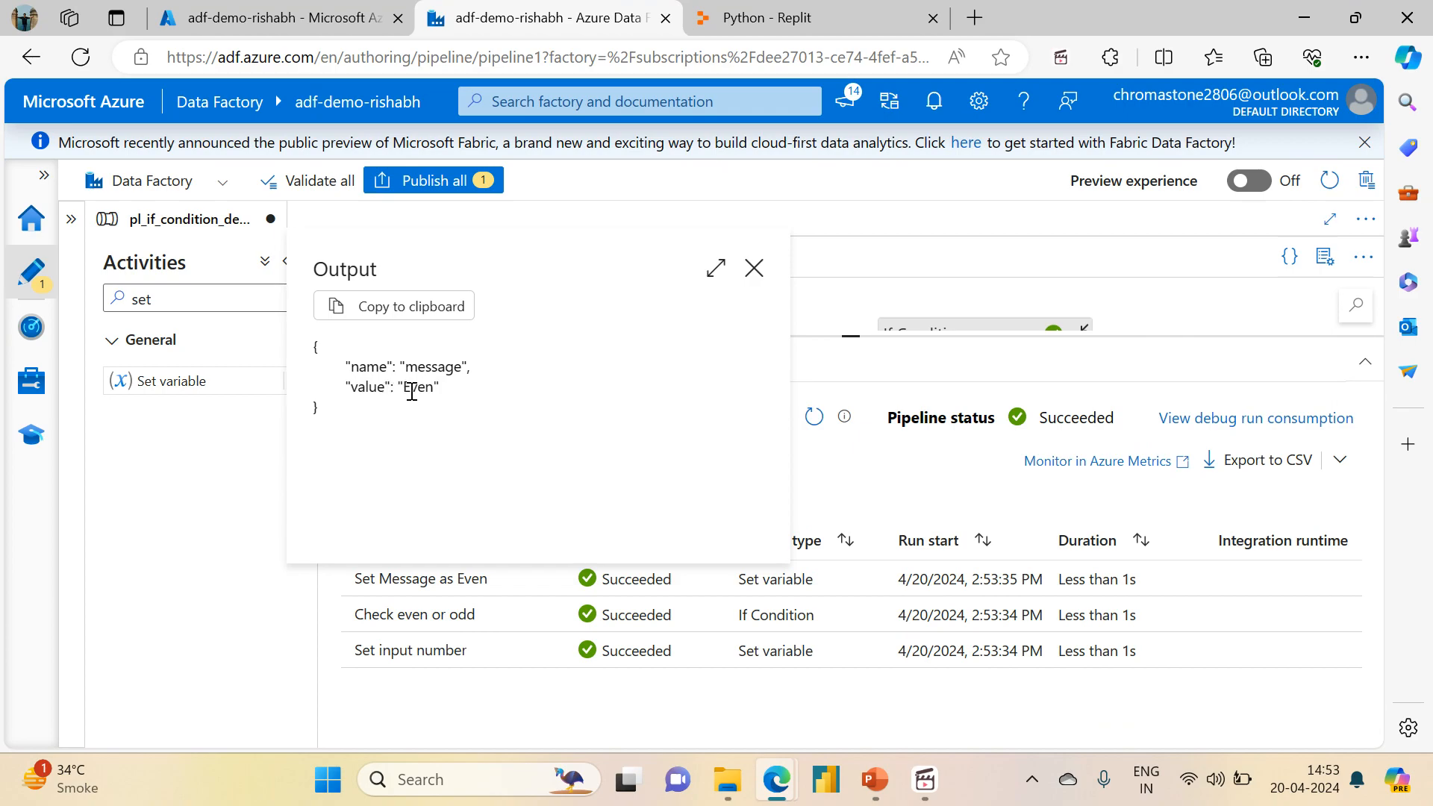
{"action": "left_click", "coordinate": [754, 270]}
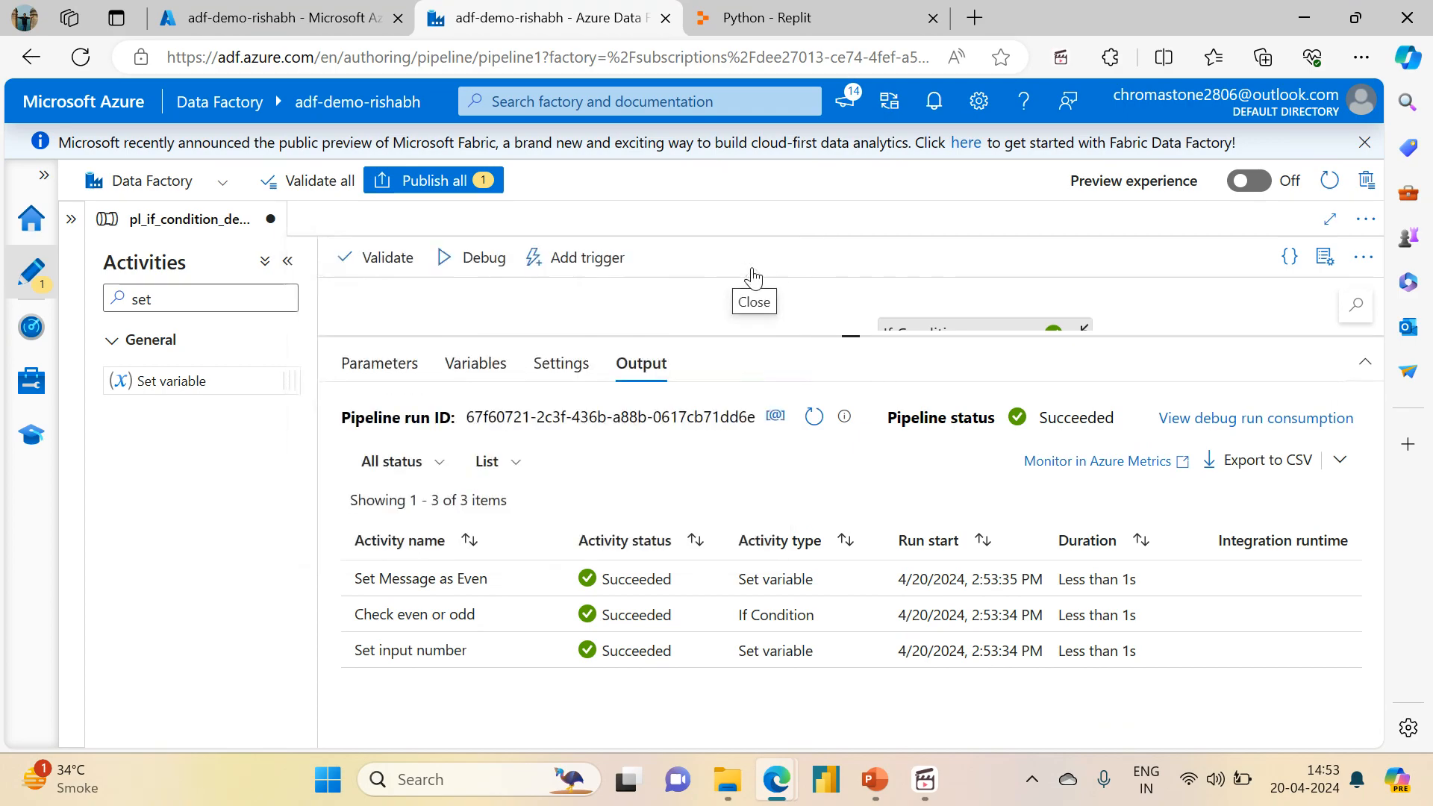
Debug the pipeline with the number parameter set to 5 and examine the output of the Set Message as Odd activity
{"action": "left_click", "coordinate": [445, 259]}
{"action": "left_click", "coordinate": [1076, 266]}
{"action": "type", "text": "5"}
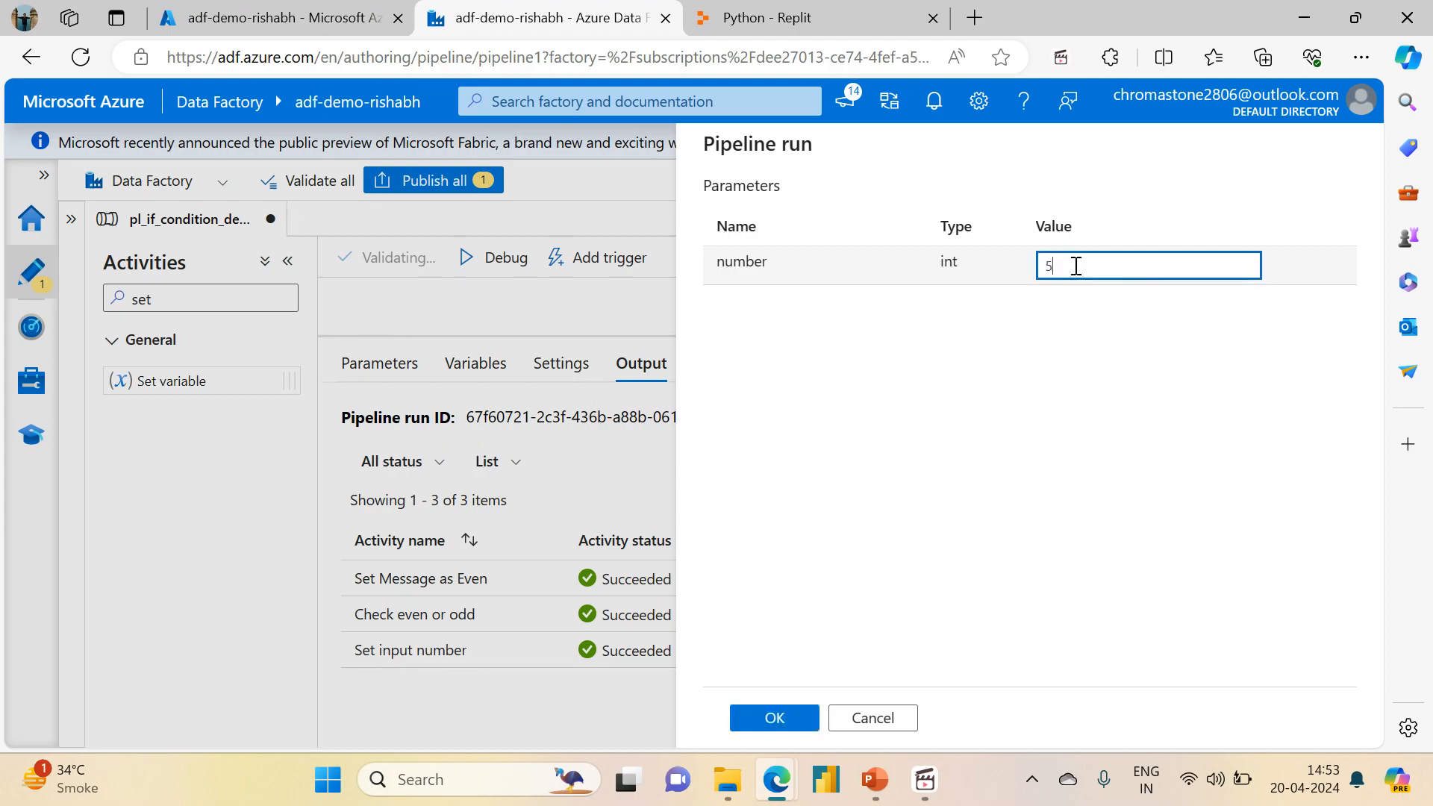
{"action": "left_click", "coordinate": [773, 718]}
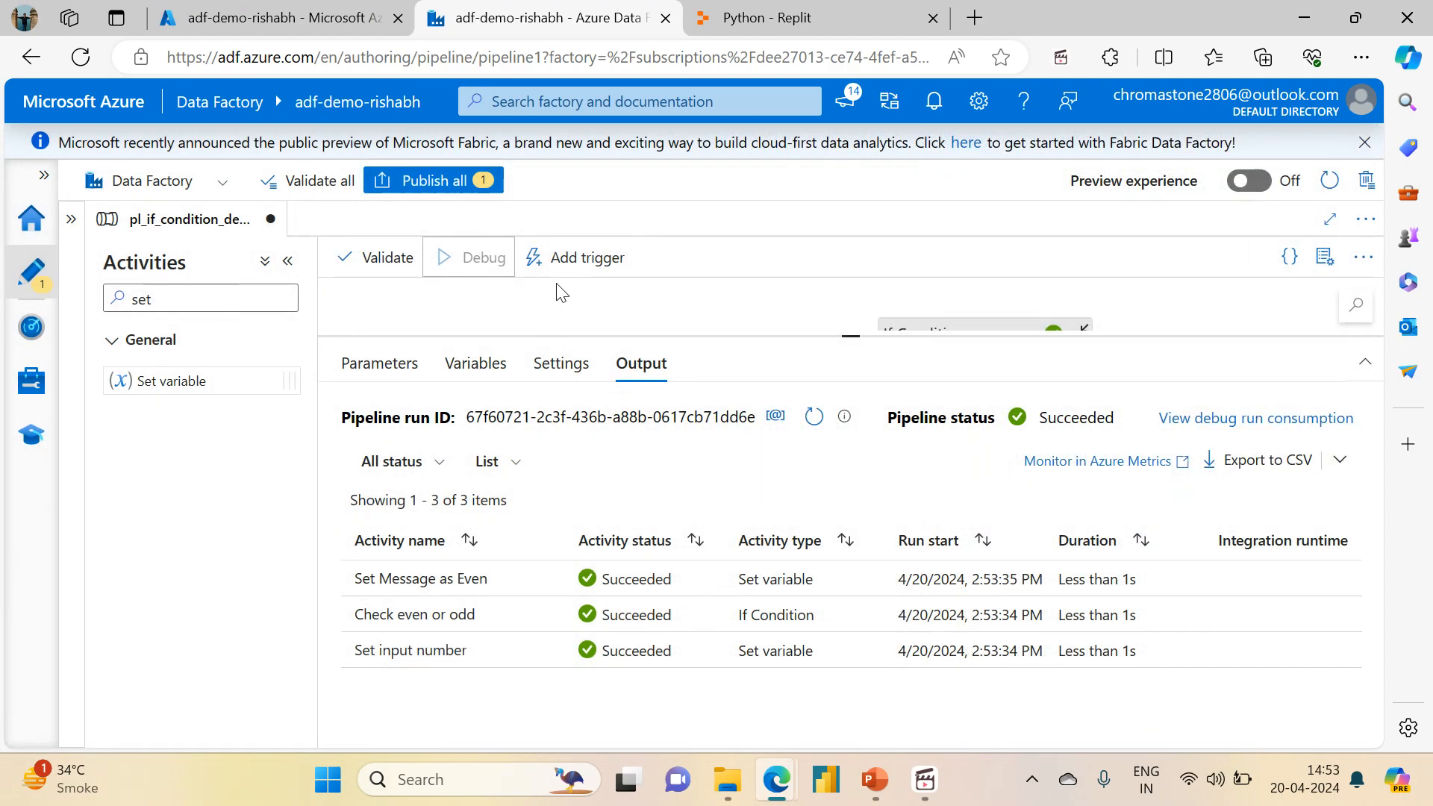
{"action": "left_click", "coordinate": [810, 425]}
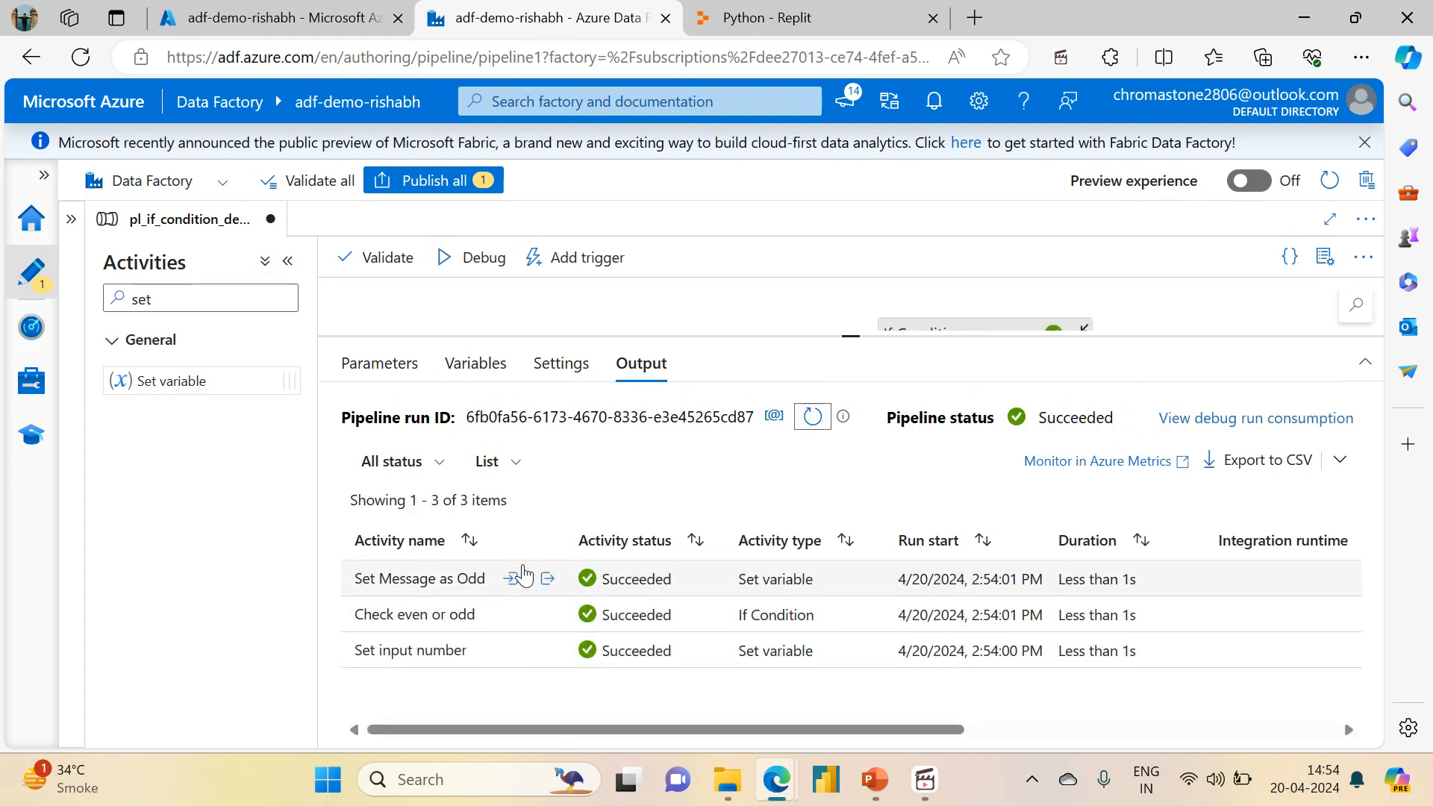
{"action": "left_click", "coordinate": [548, 580]}
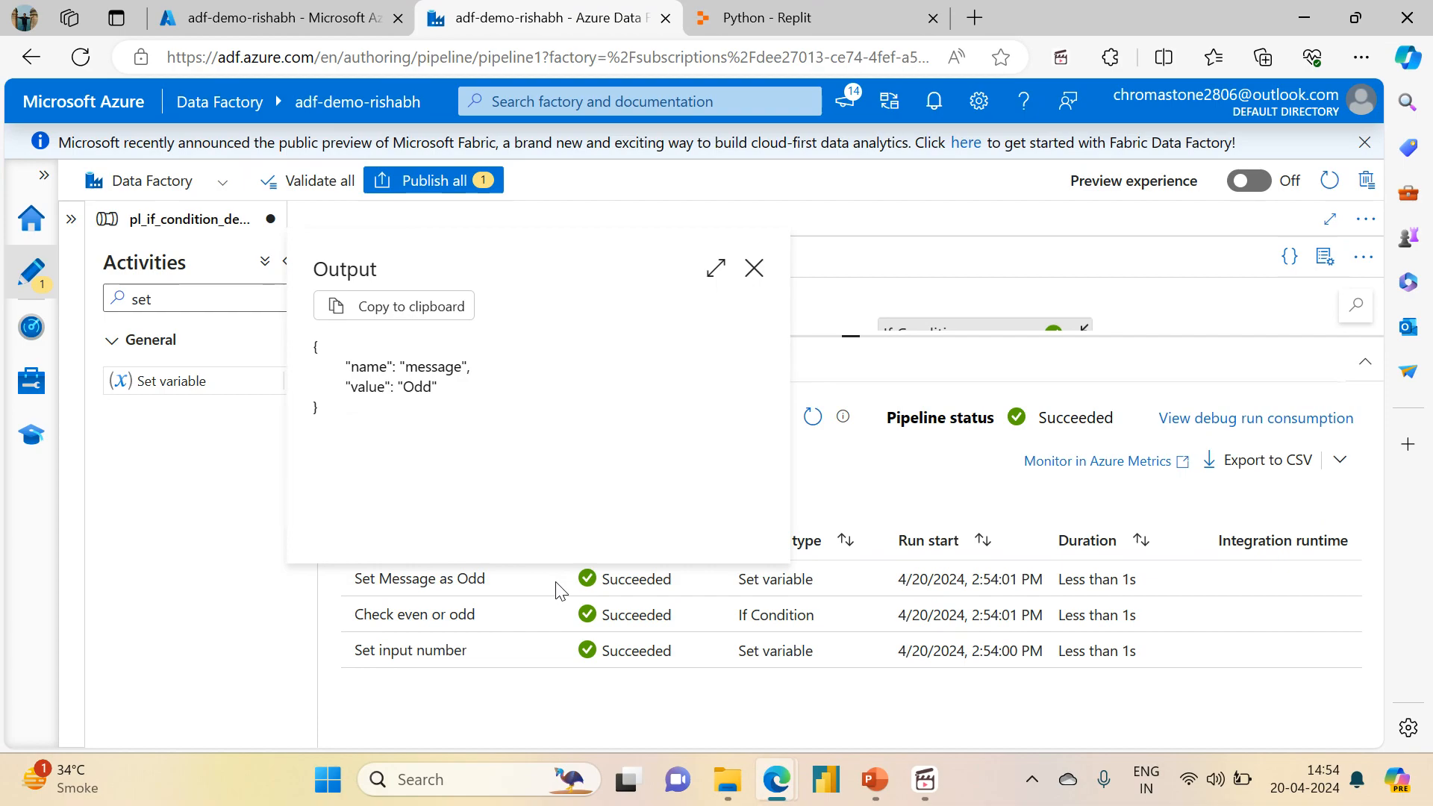
Close the activity output, enlarge the pipeline canvas, and review the Set input number activity and the True and False branches of Check even or odd
{"action": "left_click", "coordinate": [753, 268]}
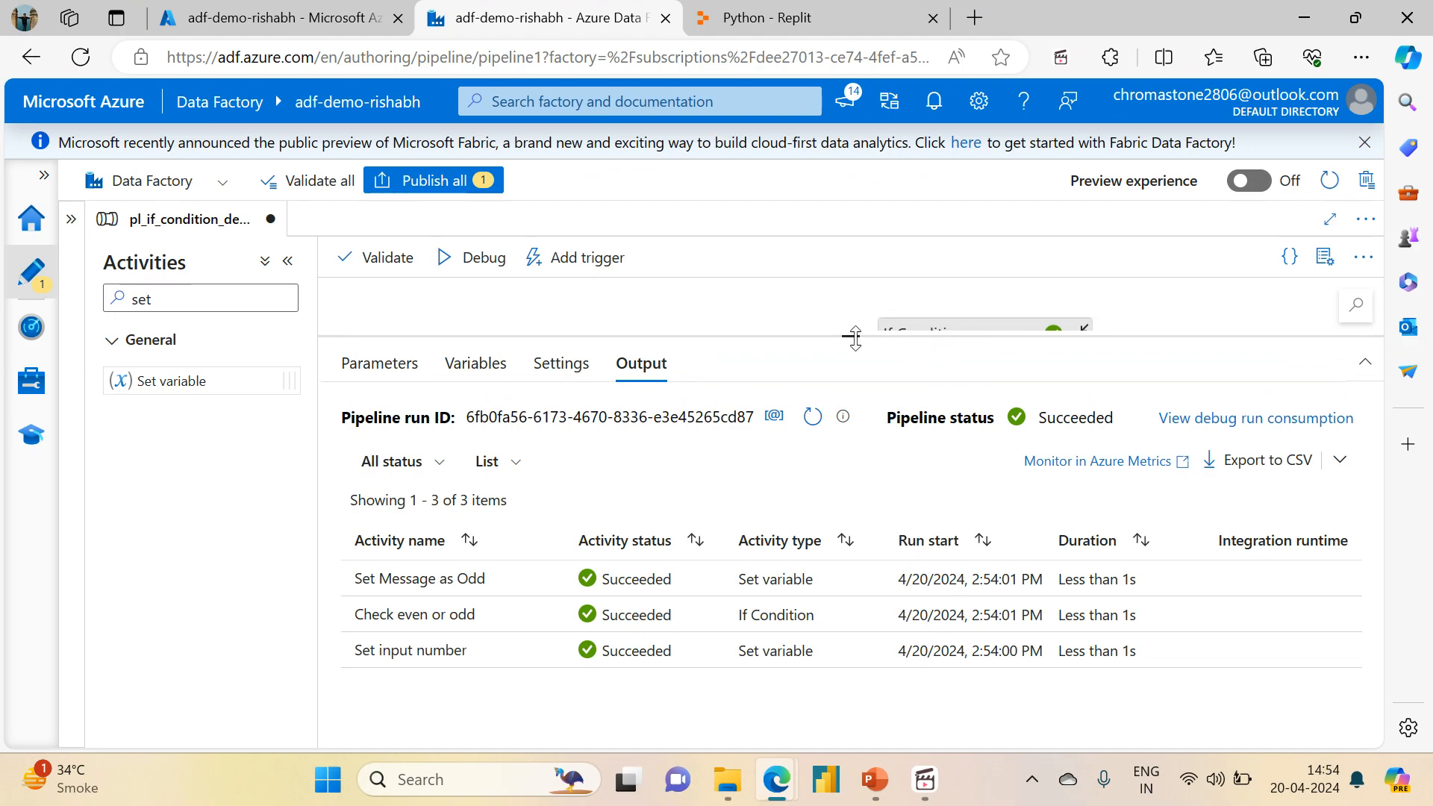
{"action": "left_click_drag", "start_coordinate": [851, 337], "coordinate": [680, 552]}
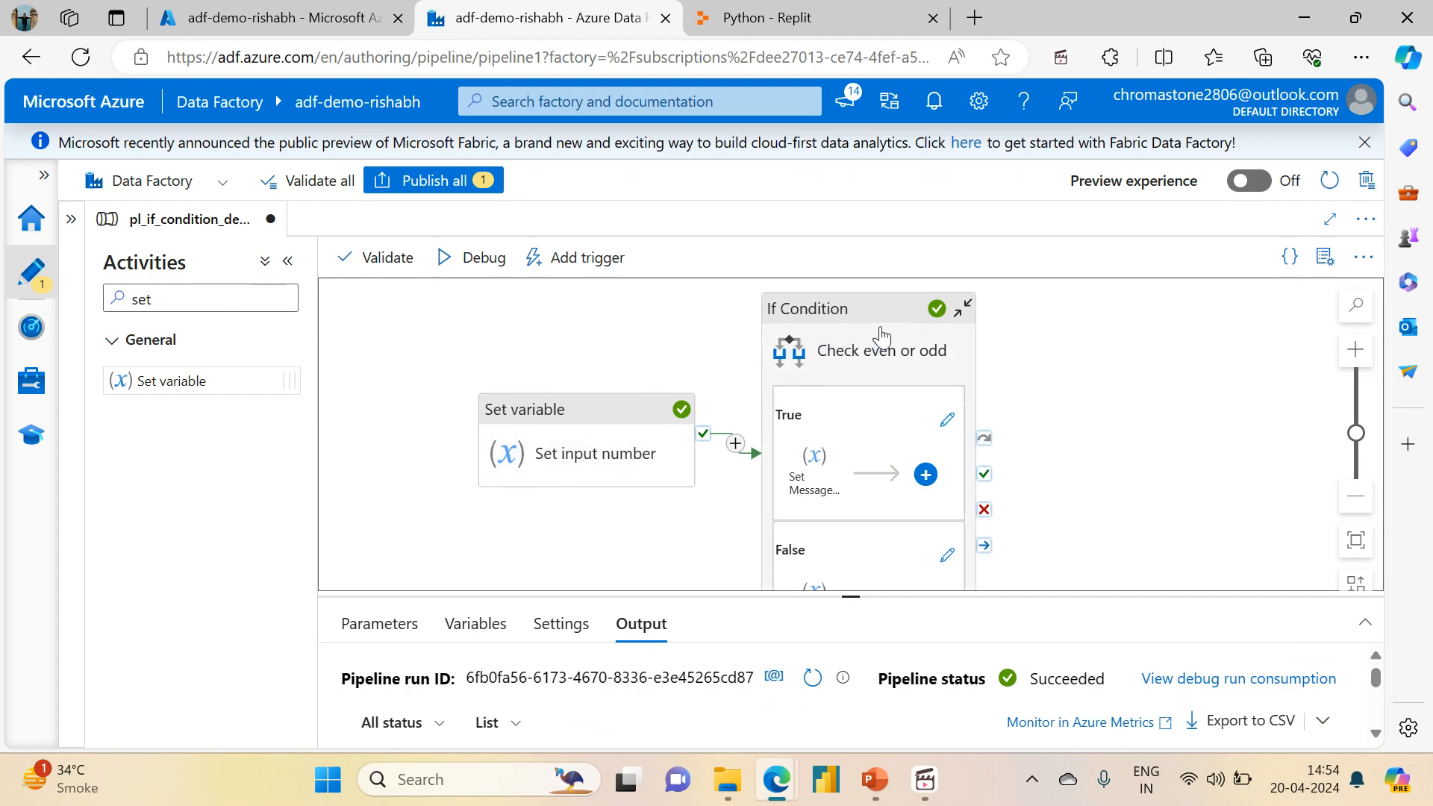
{"action": "mouse_move", "coordinate": [1096, 416]}
{"action": "left_mouse_down"}
{"action": "mouse_move", "coordinate": [1098, 343]}
{"action": "mouse_move", "coordinate": [1094, 391]}
{"action": "left_mouse_up"}
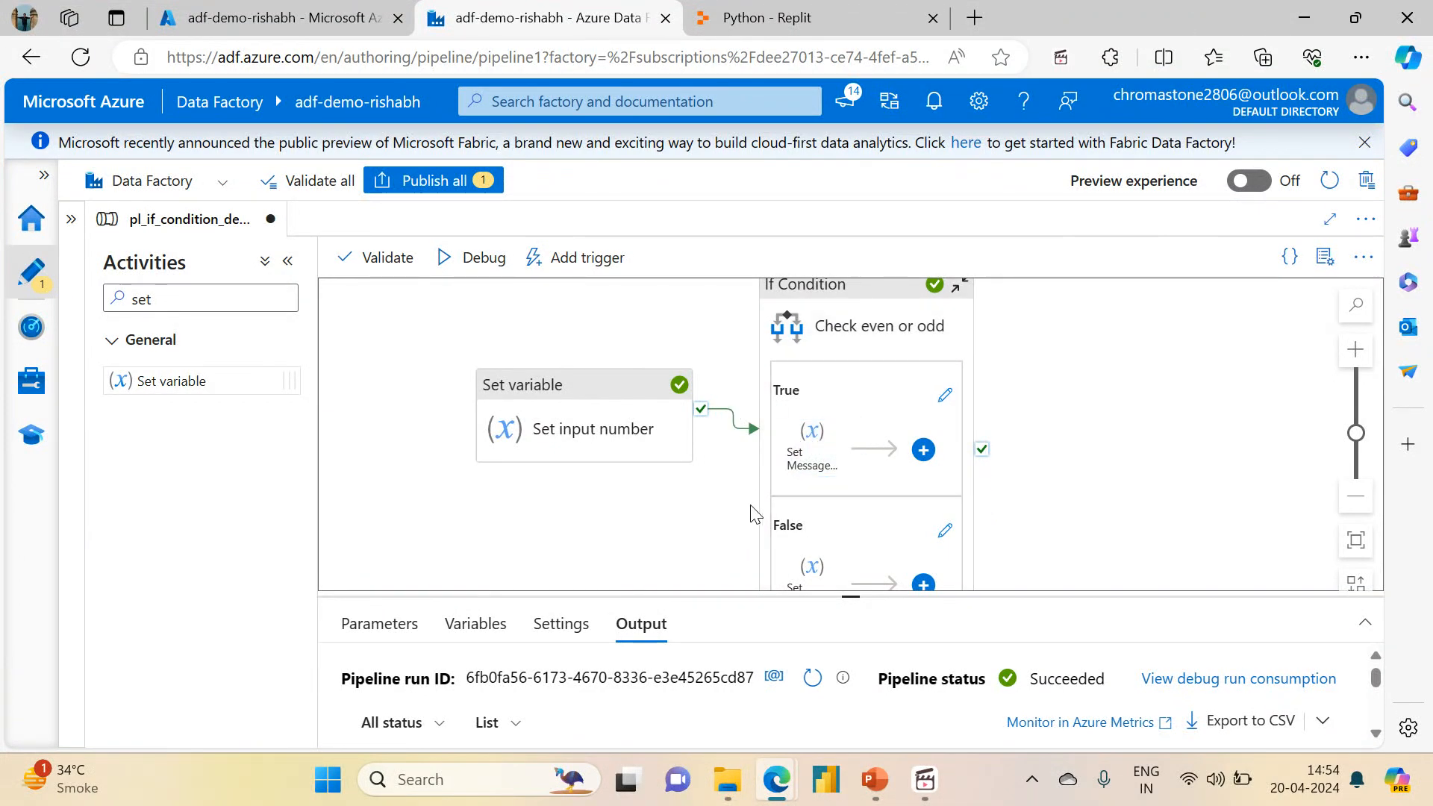
{"action": "left_click_drag", "start_coordinate": [686, 542], "coordinate": [617, 388]}
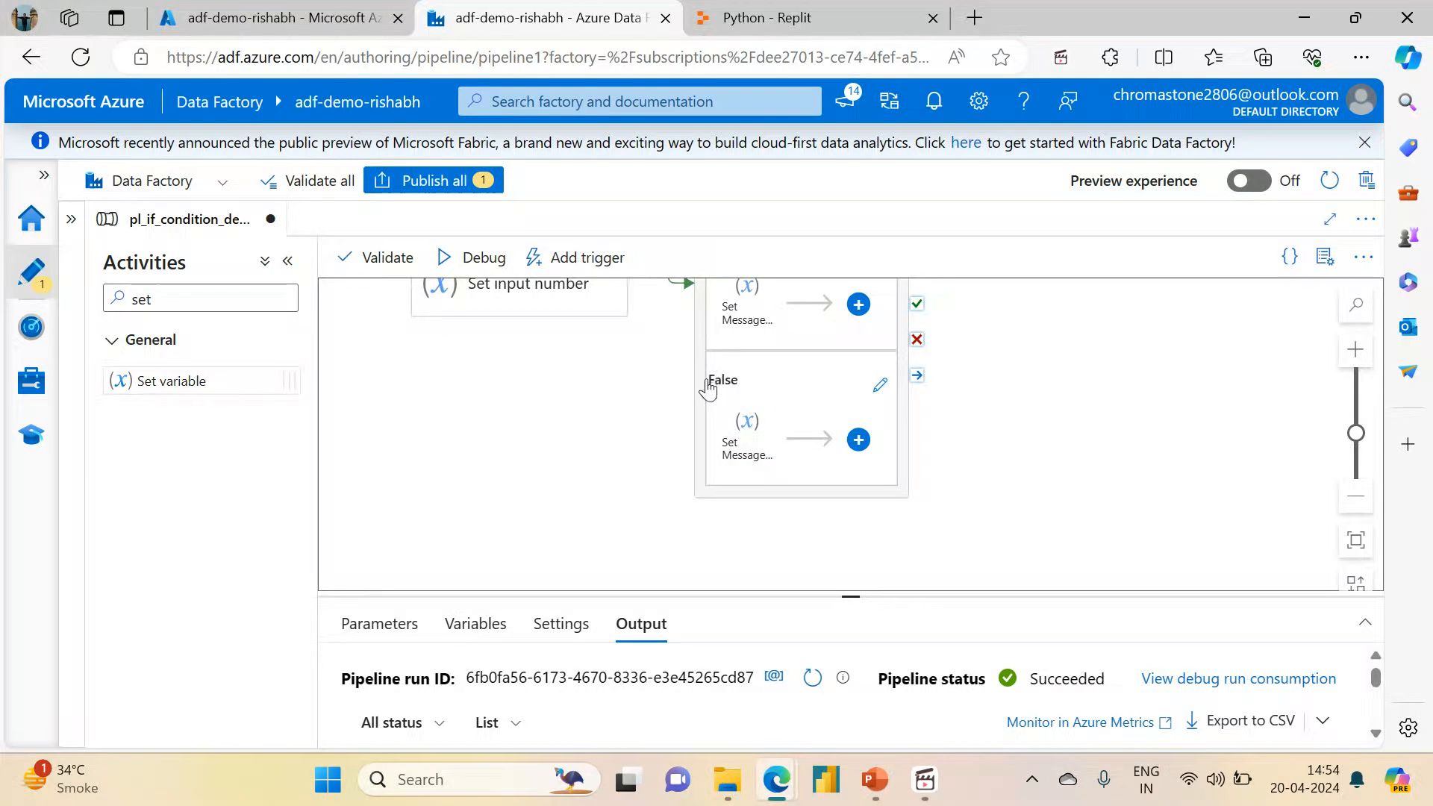
{"action": "left_click_drag", "start_coordinate": [579, 433], "coordinate": [553, 629]}
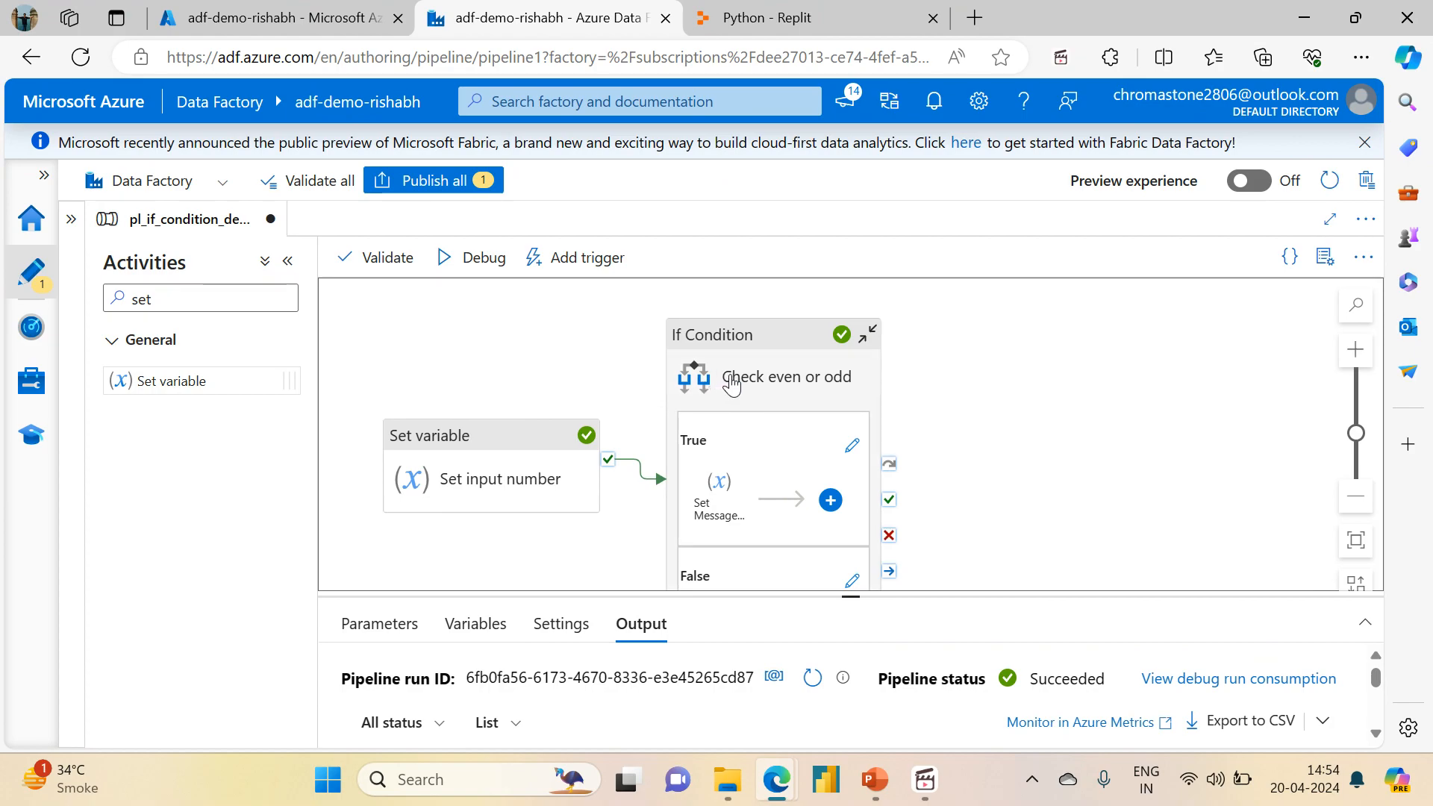
{"action": "left_click_drag", "start_coordinate": [966, 432], "coordinate": [986, 317]}
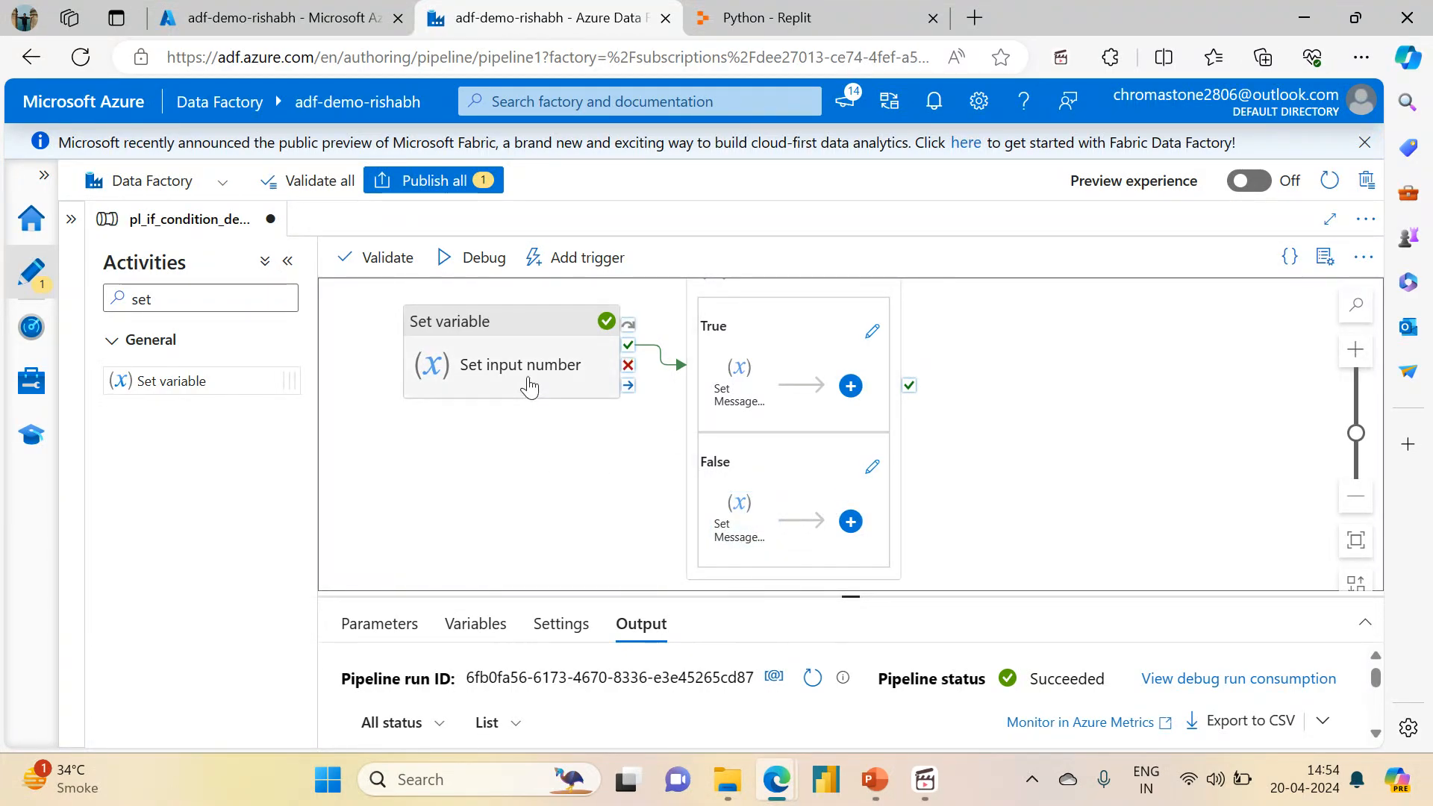
{"action": "left_click_drag", "start_coordinate": [527, 470], "coordinate": [530, 574]}
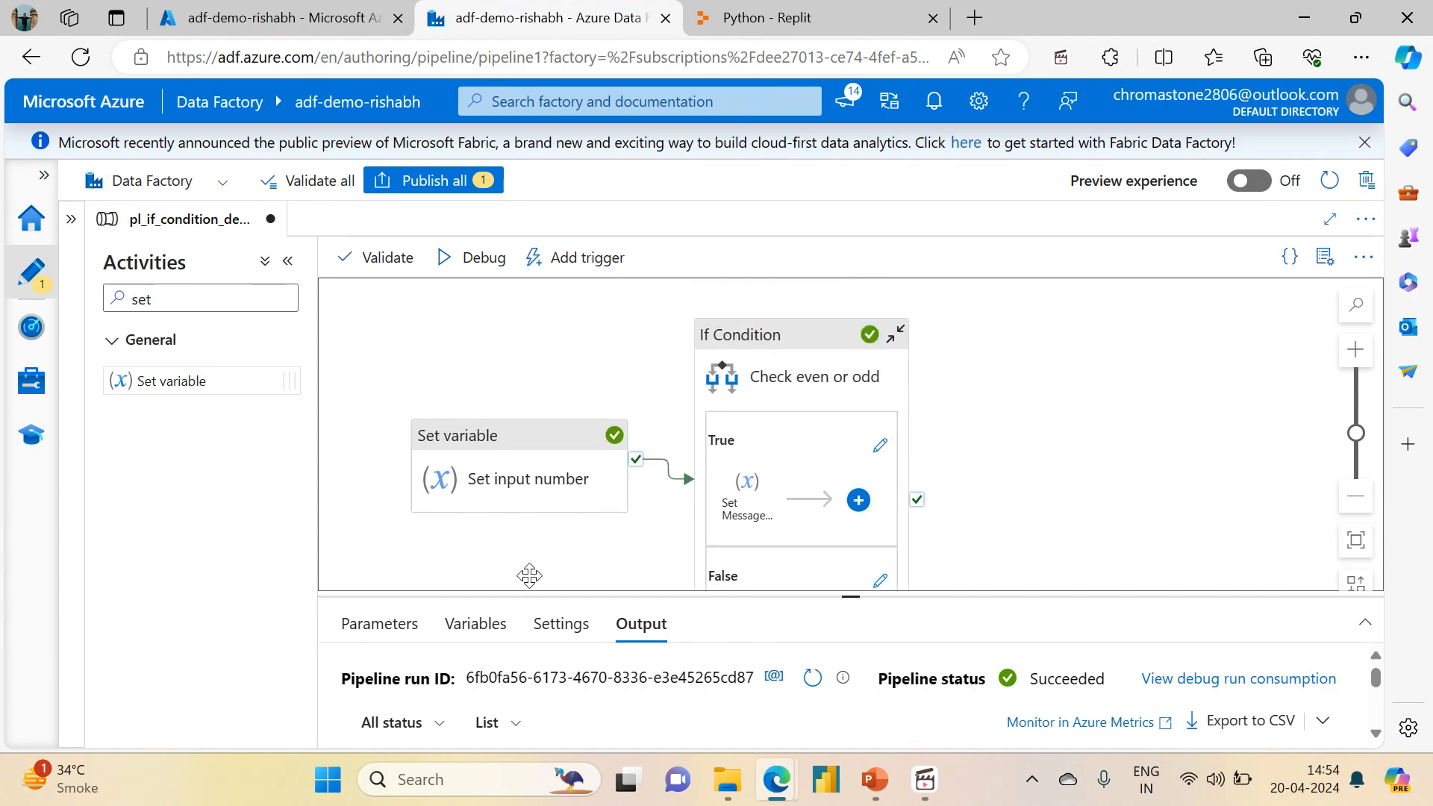
{"action": "mouse_move", "coordinate": [530, 575]}
{"action": "left_mouse_down"}
{"action": "mouse_move", "coordinate": [560, 441]}
{"action": "mouse_move", "coordinate": [515, 553]}
{"action": "left_mouse_up"}
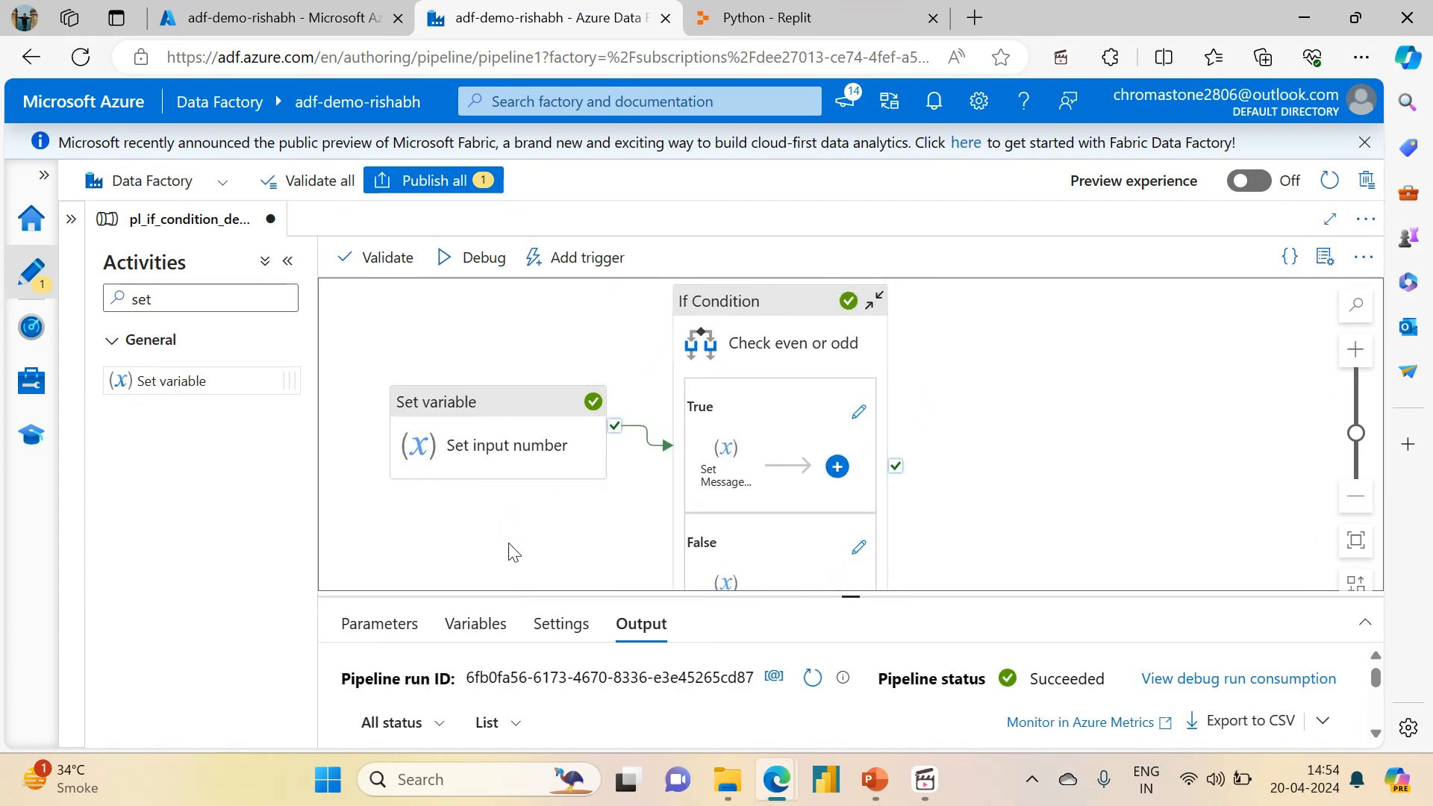
{"action": "left_click_drag", "start_coordinate": [544, 329], "coordinate": [597, 358]}
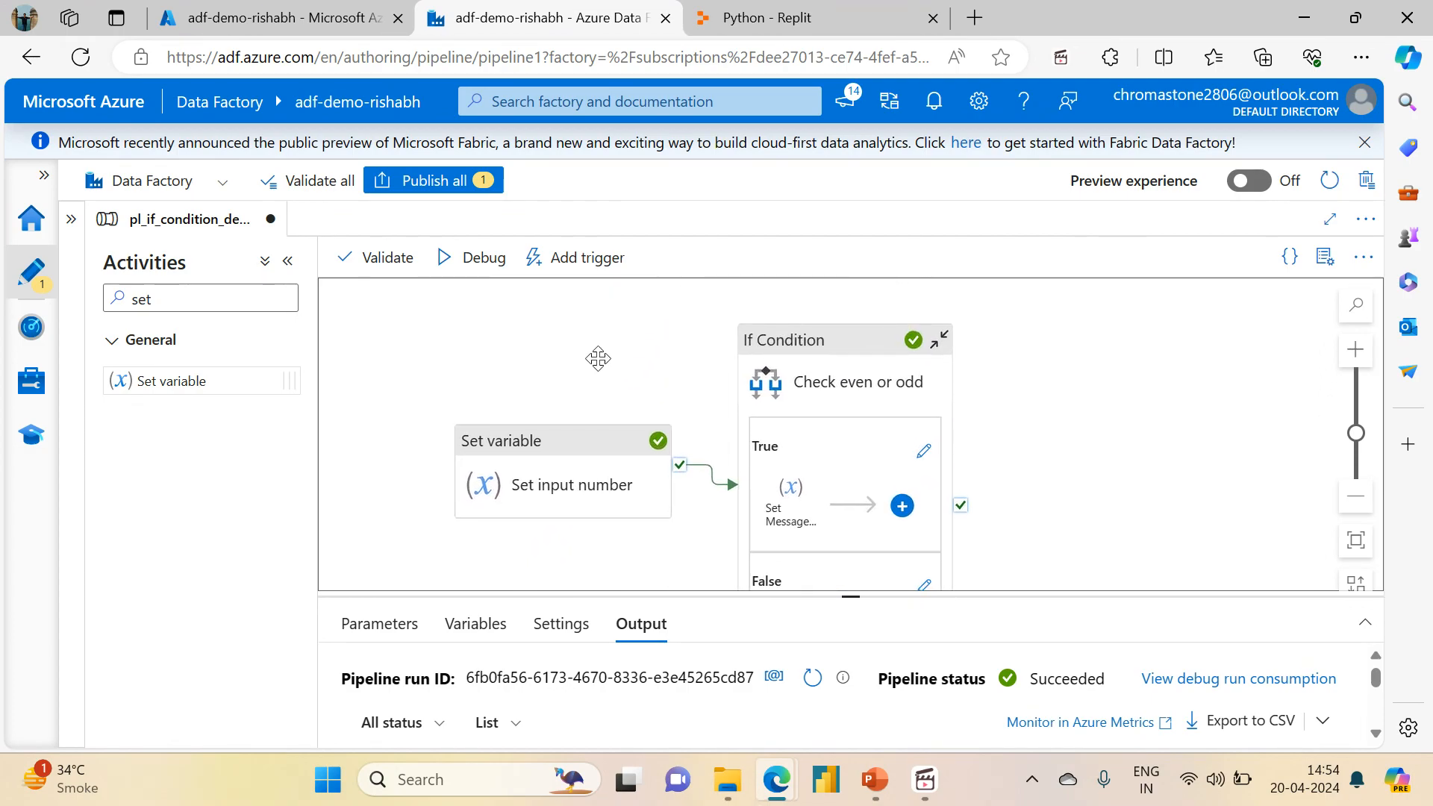